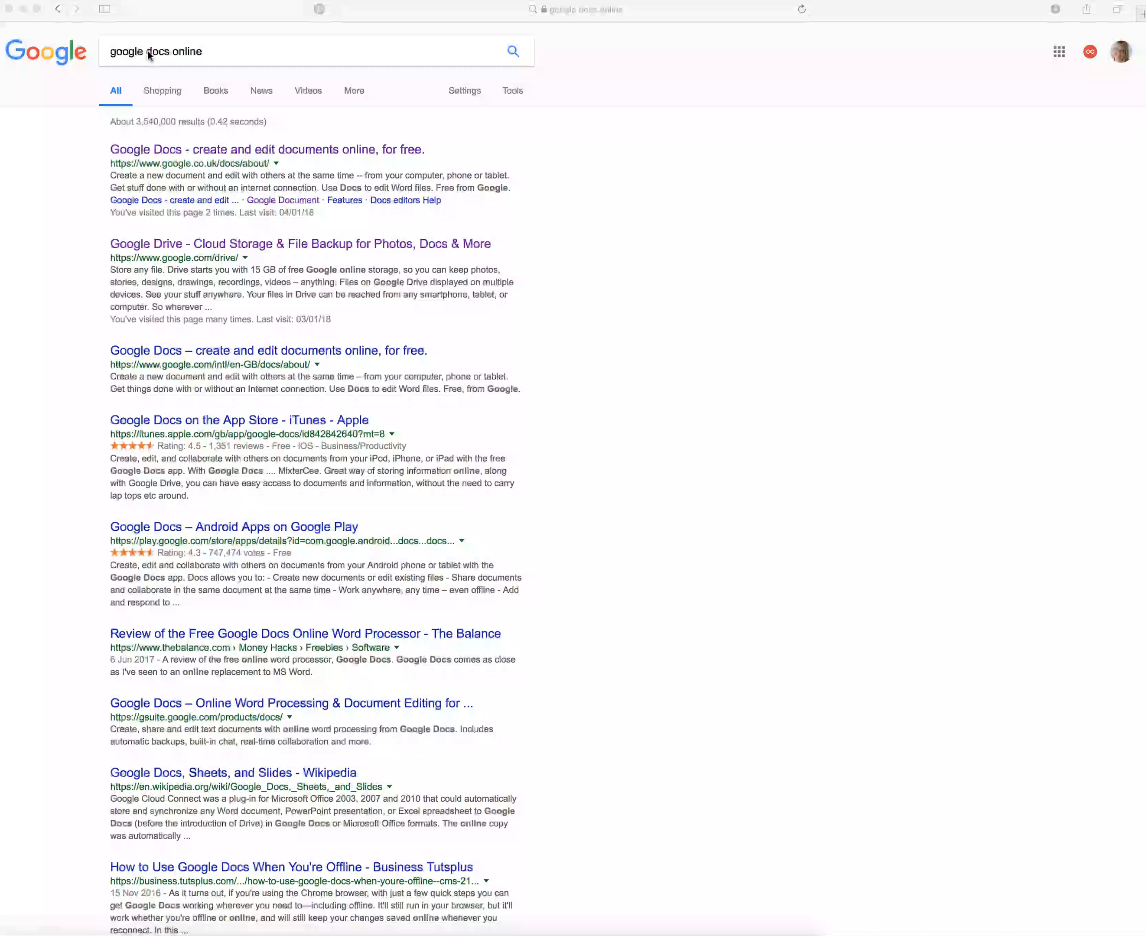
Open the Google Docs page from the search results and go to the Google Forms home page
{"action": "left_click", "coordinate": [156, 151]}
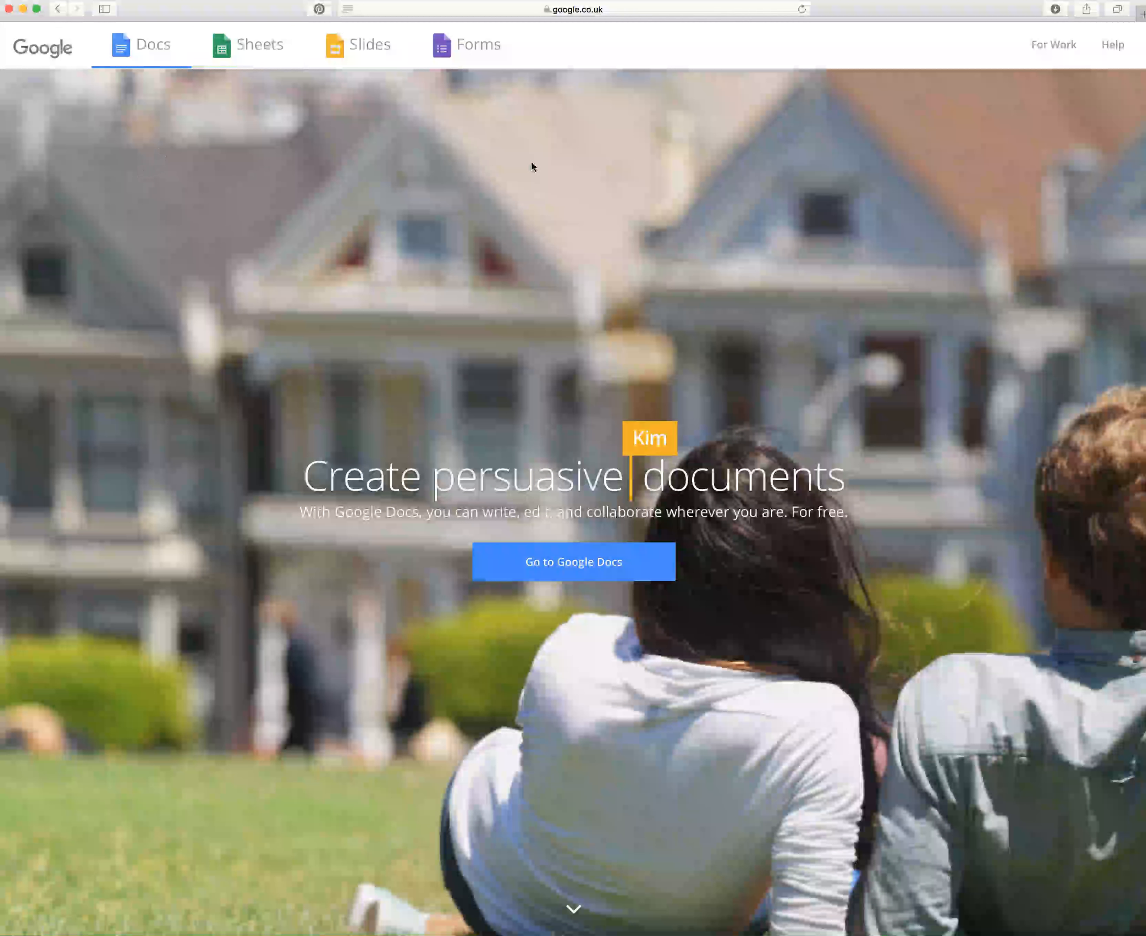
{"action": "left_click", "coordinate": [475, 49]}
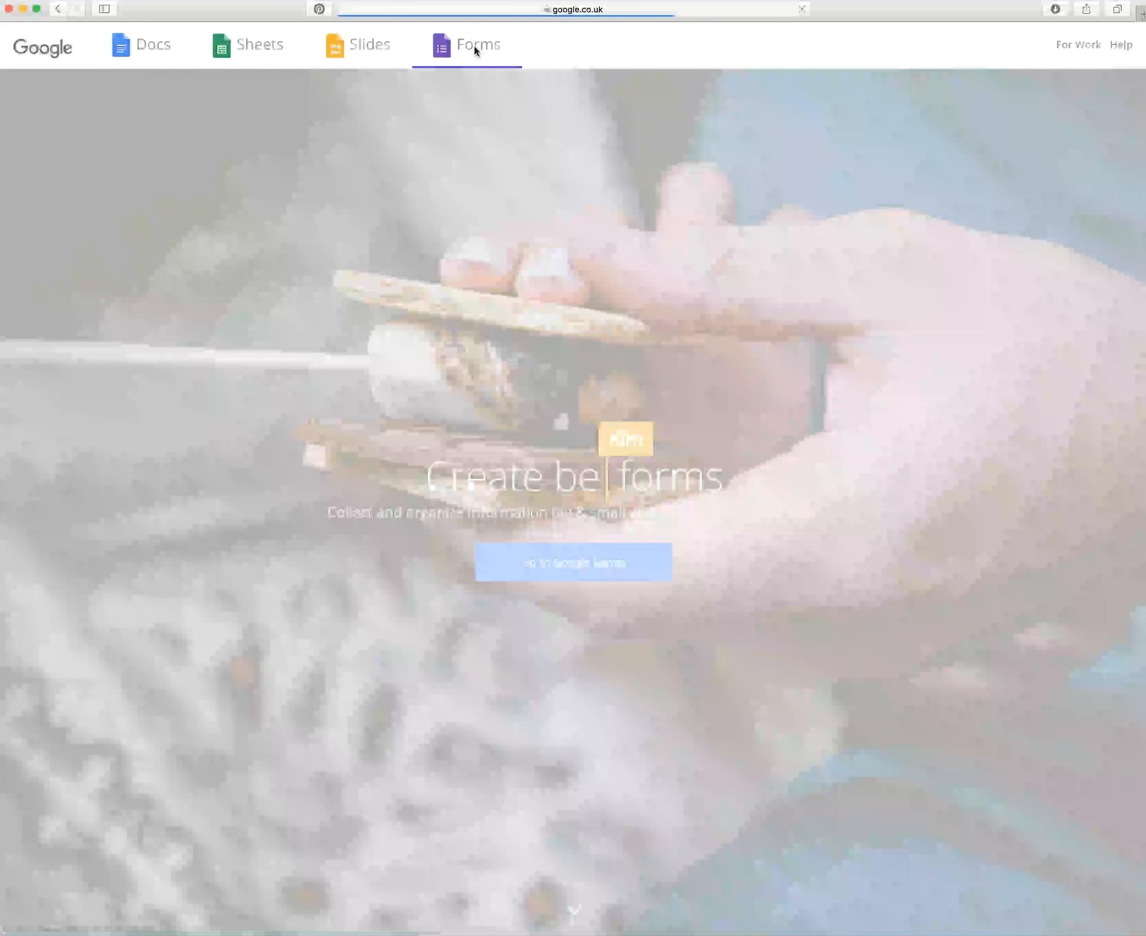
{"action": "left_click", "coordinate": [572, 564]}
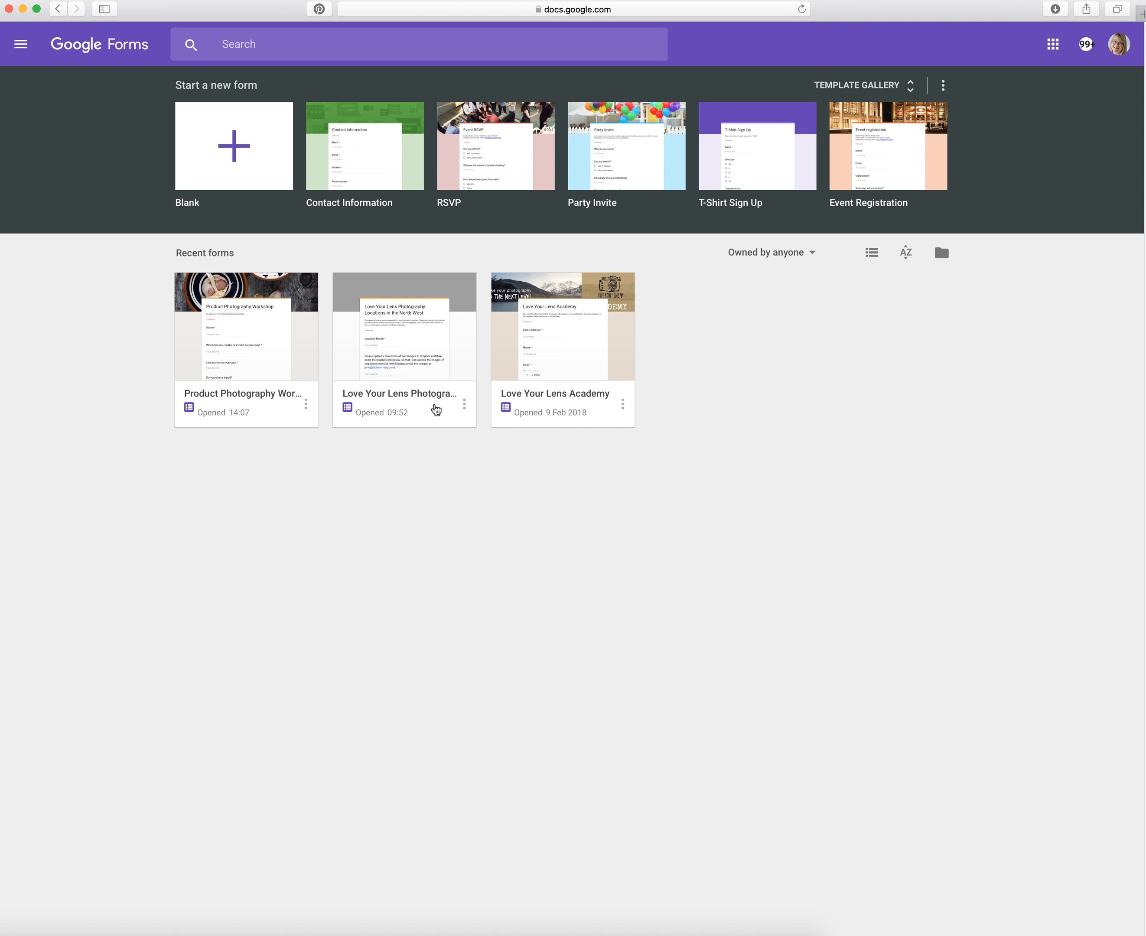
Open the Love Your Lens Photography Locations form and review all of its questions
{"action": "left_click", "coordinate": [436, 409]}
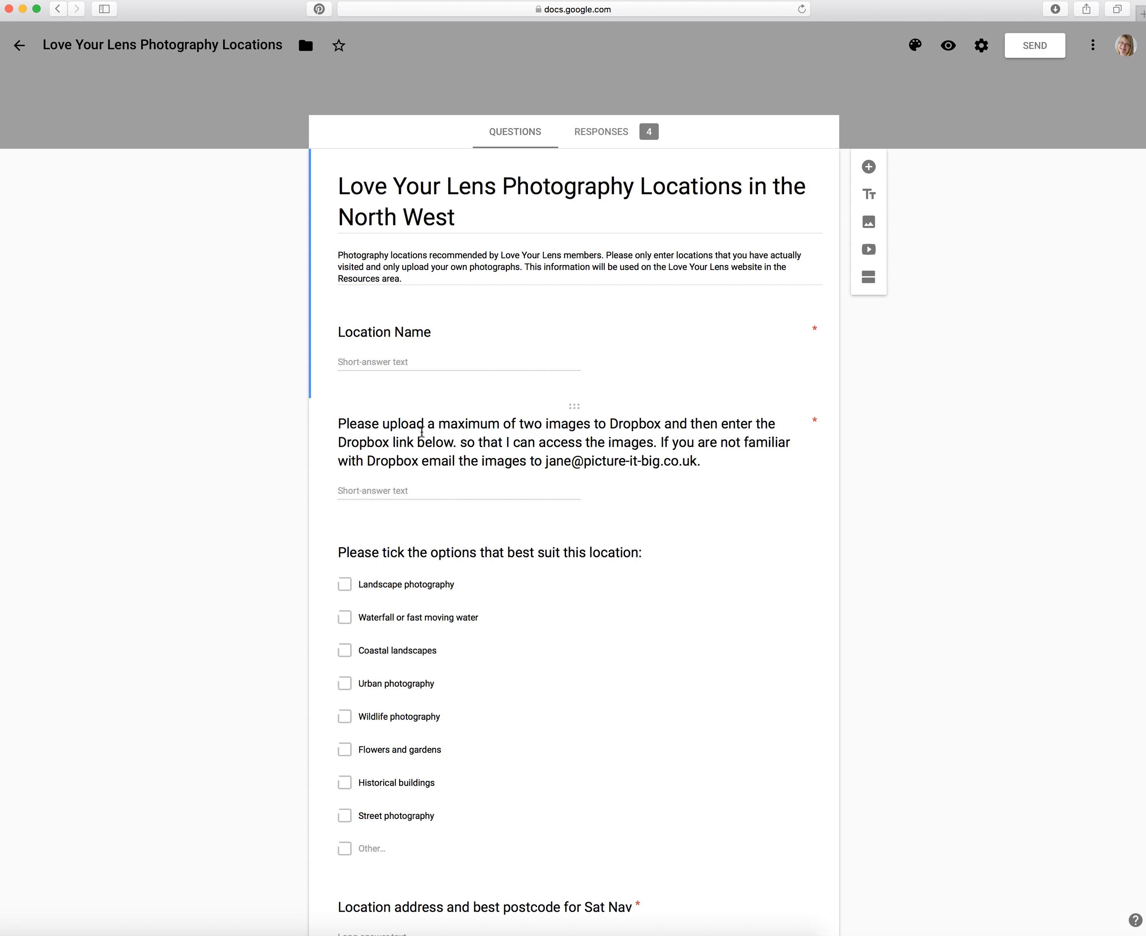
{"action": "scroll", "coordinate": [506, 662], "scroll_direction": "down", "scroll_amount": 3}
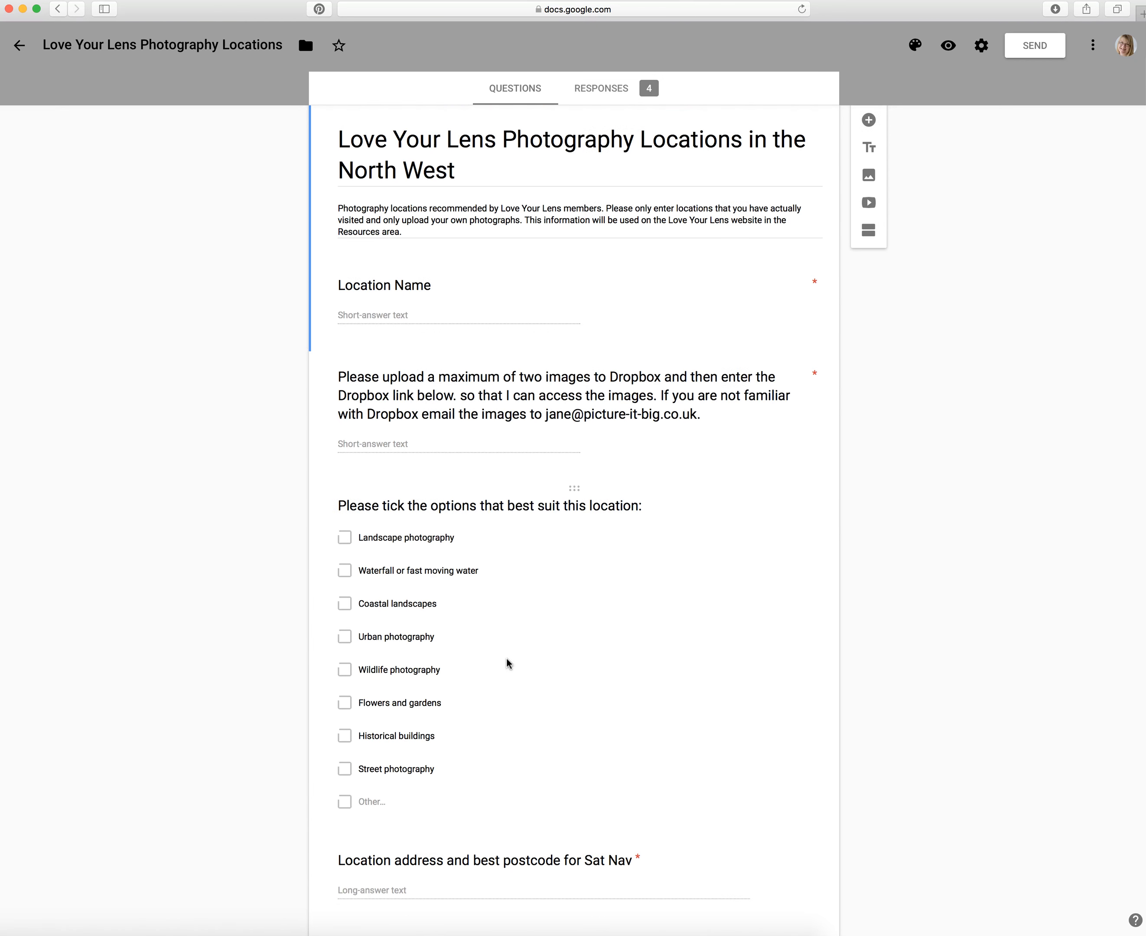
{"action": "left_click", "coordinate": [345, 475]}
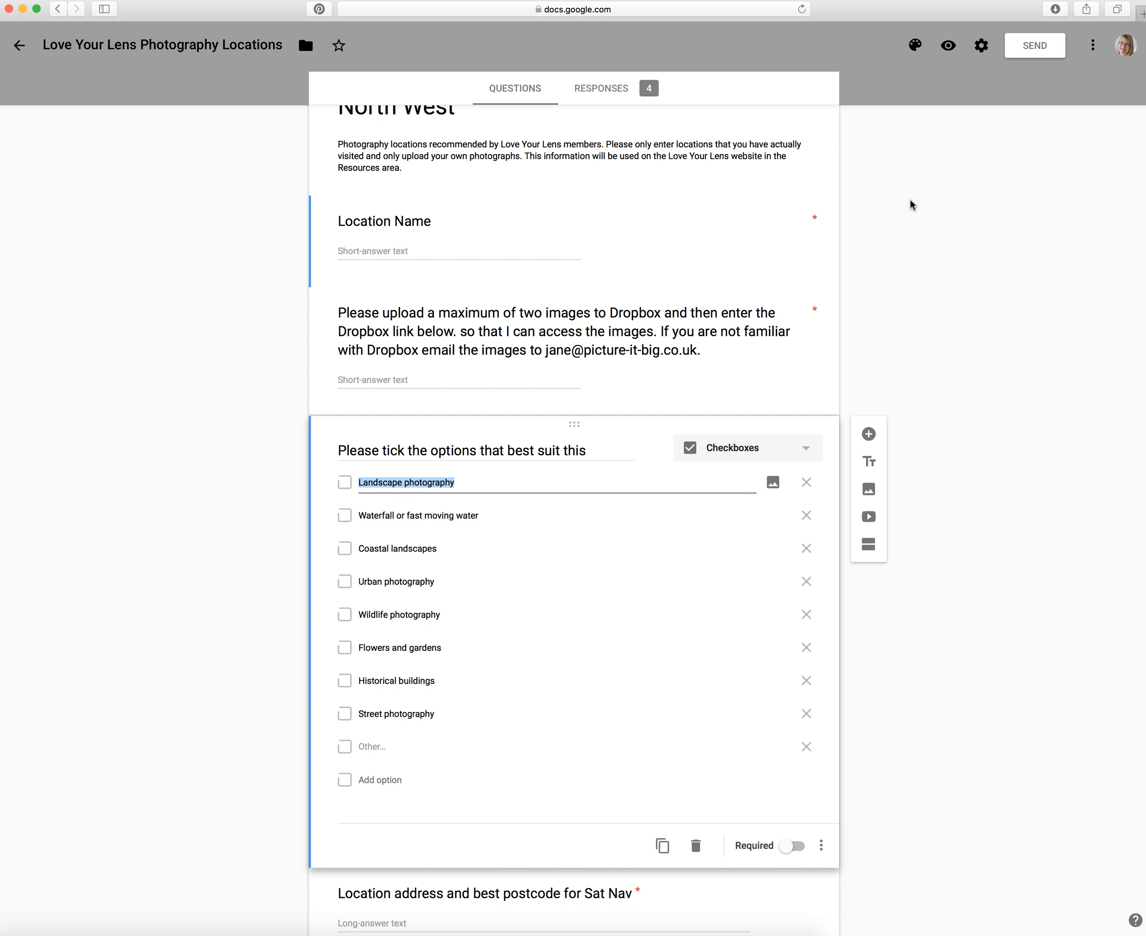
{"action": "scroll", "coordinate": [878, 330], "scroll_direction": "down", "scroll_amount": 6}
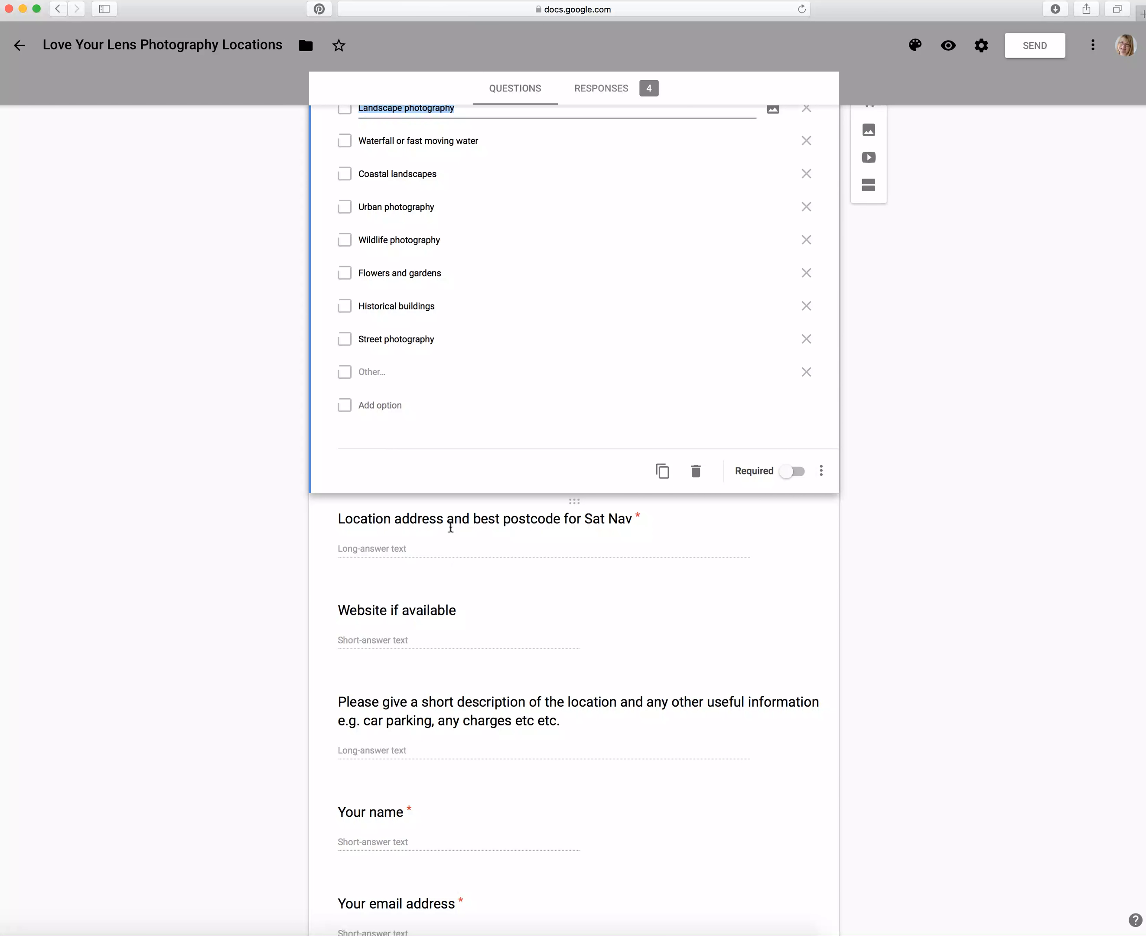
{"action": "scroll", "coordinate": [480, 892], "scroll_direction": "down", "scroll_amount": 1}
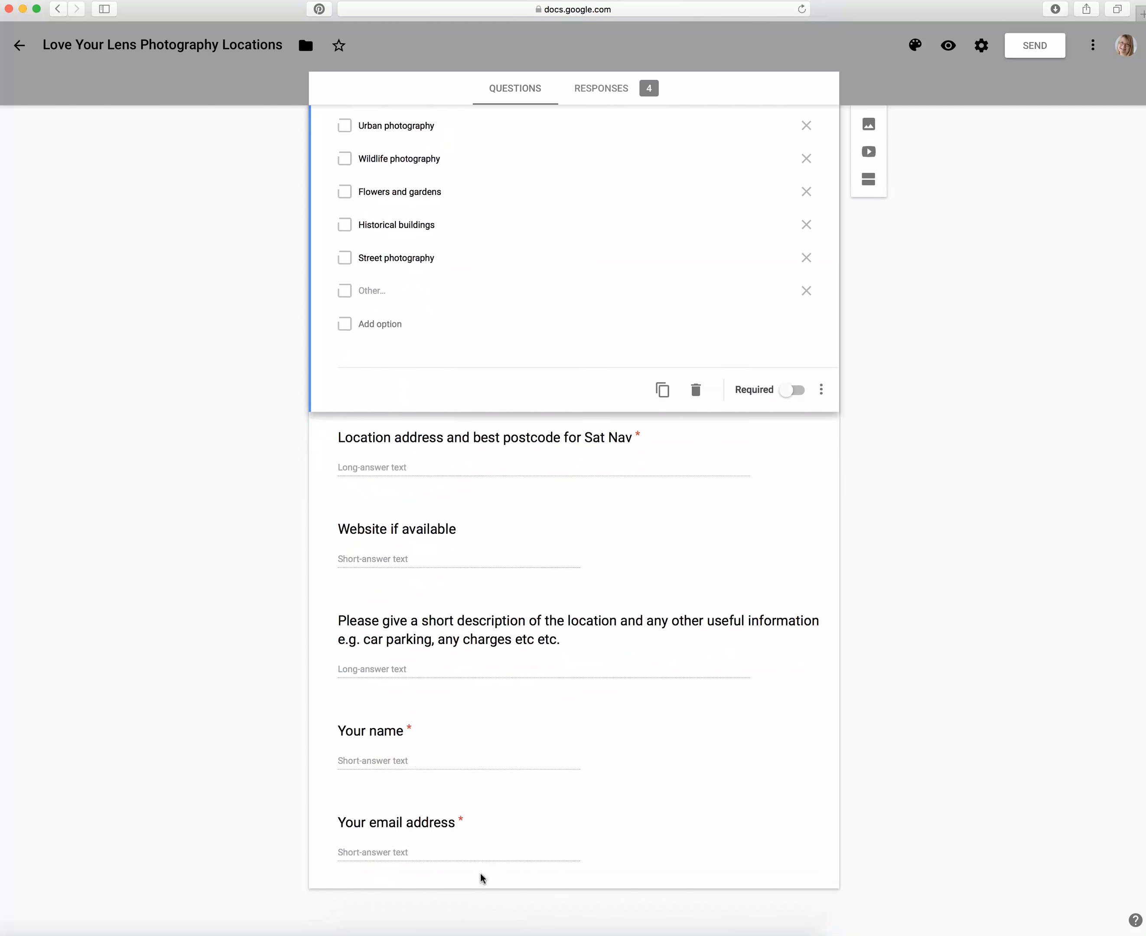
{"action": "scroll", "coordinate": [897, 475], "scroll_direction": "up", "scroll_amount": 10}
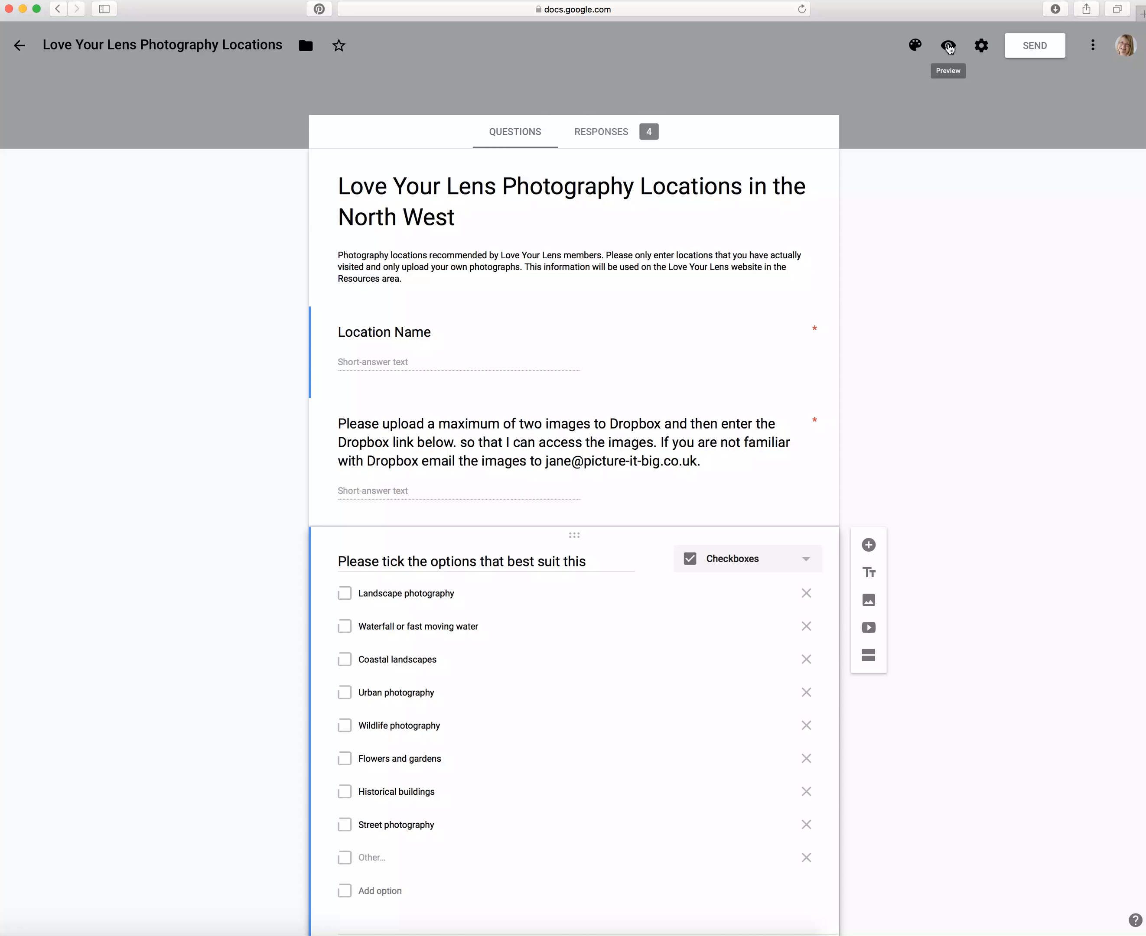
Preview the form and test the Landscape photography and Waterfall or fast moving water checkboxes, clearing both again
{"action": "left_click", "coordinate": [949, 48]}
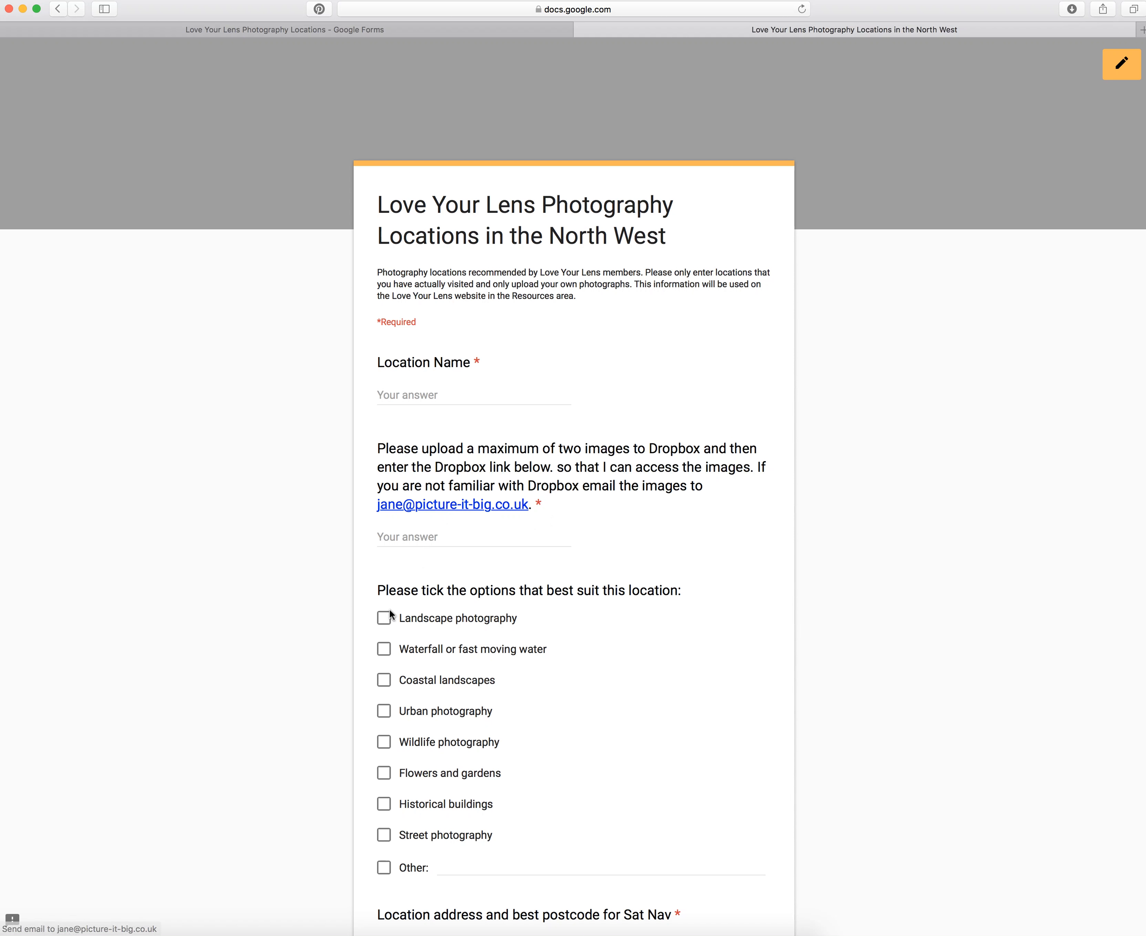
{"action": "left_click", "coordinate": [384, 619]}
{"action": "left_click", "coordinate": [384, 649]}
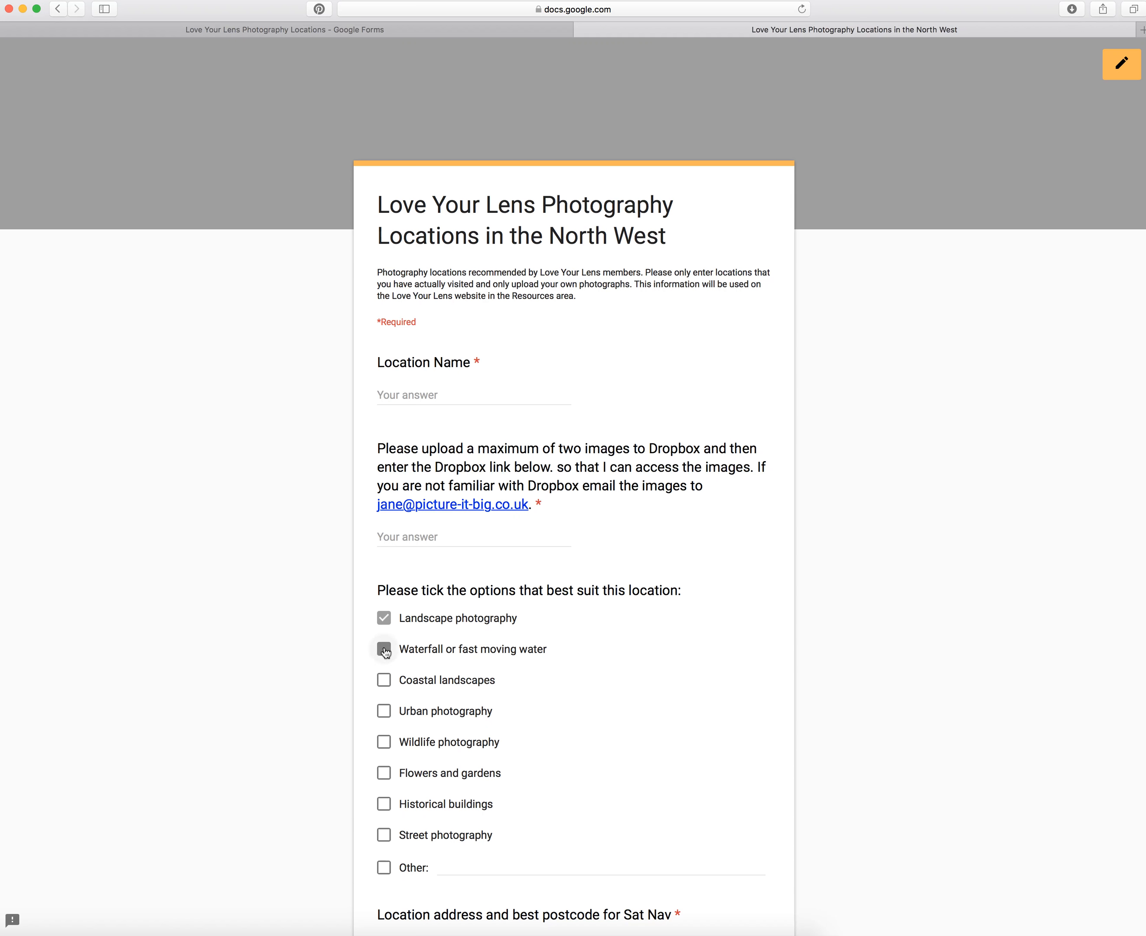
{"action": "left_click", "coordinate": [384, 619]}
{"action": "left_click", "coordinate": [384, 649]}
Look through the previewed form down to its submit area, and close the preview
{"action": "scroll", "coordinate": [581, 685], "scroll_direction": "down", "scroll_amount": 5}
{"action": "scroll", "coordinate": [581, 682], "scroll_direction": "down", "scroll_amount": 5}
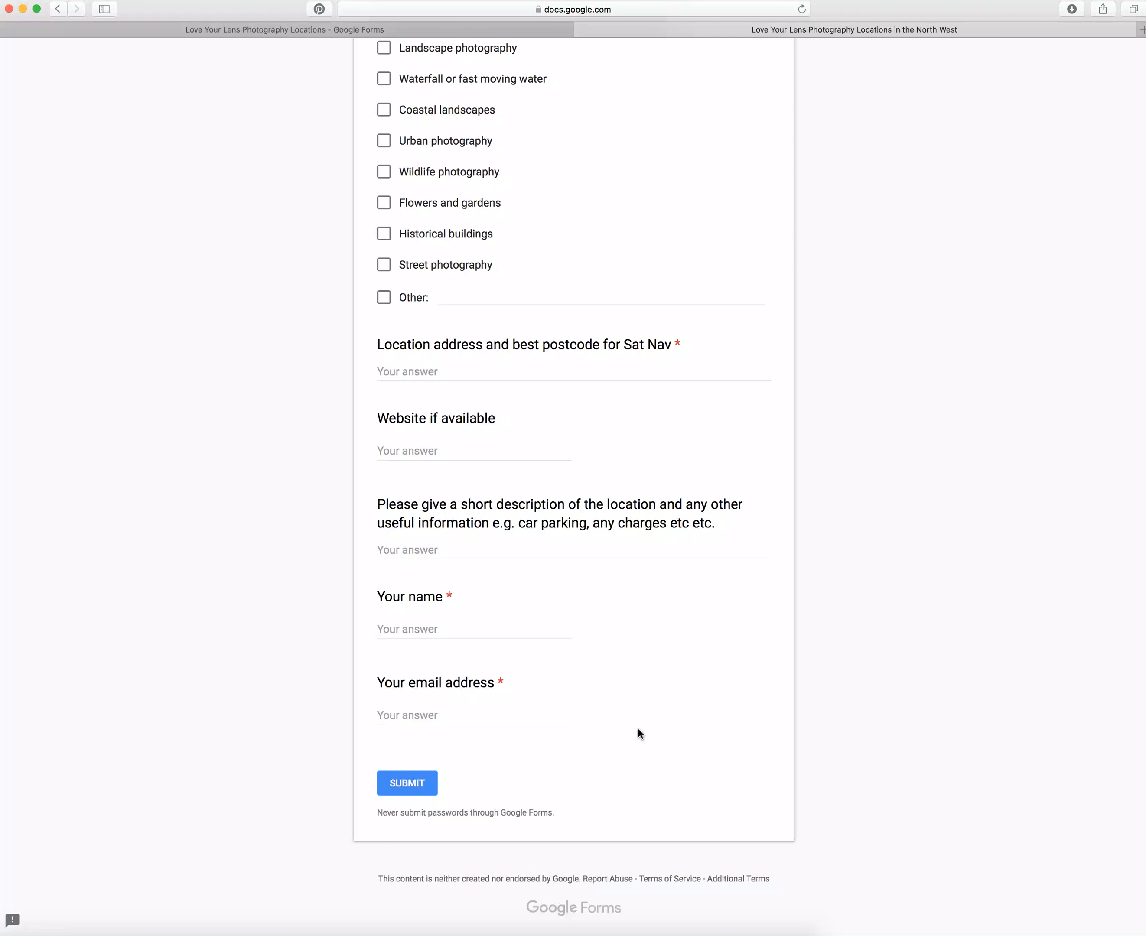
{"action": "scroll", "coordinate": [638, 728], "scroll_direction": "up", "scroll_amount": 10}
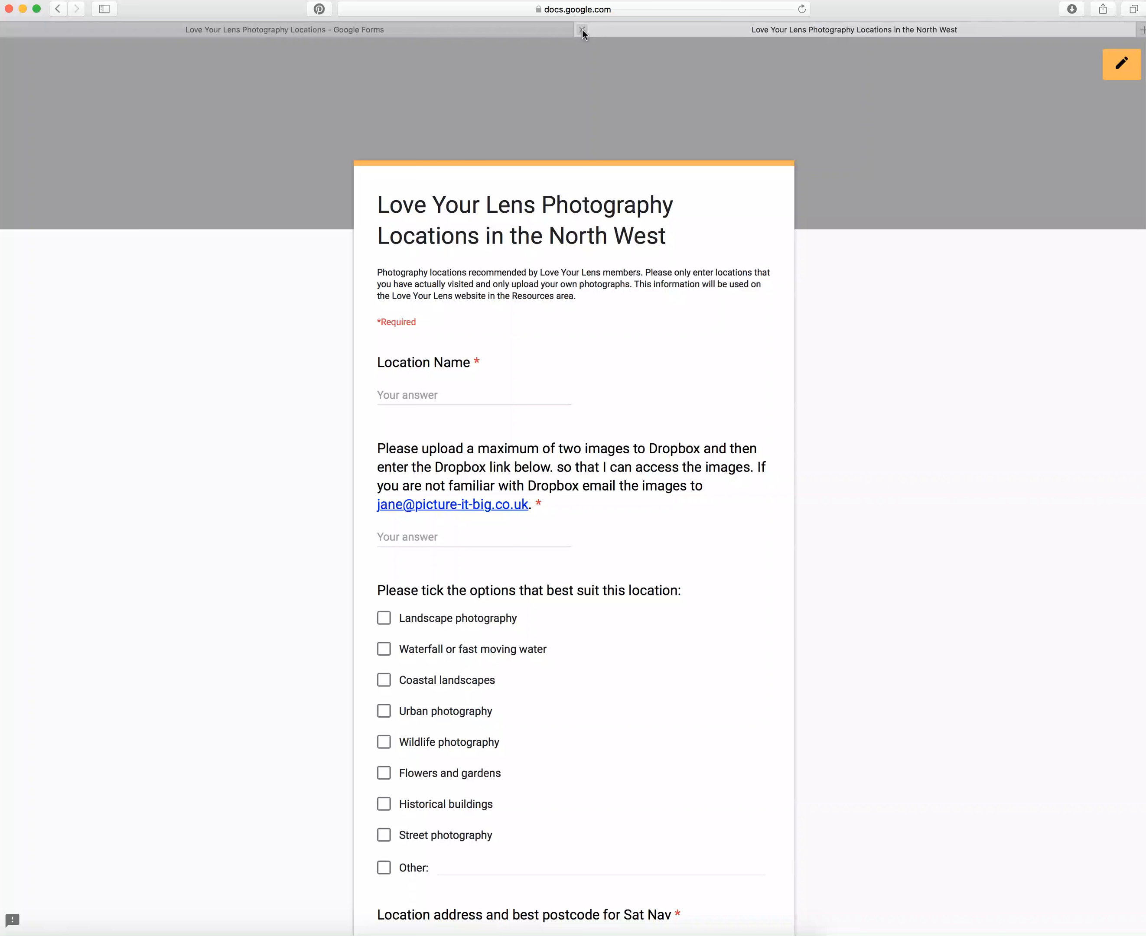
{"action": "left_click", "coordinate": [582, 33]}
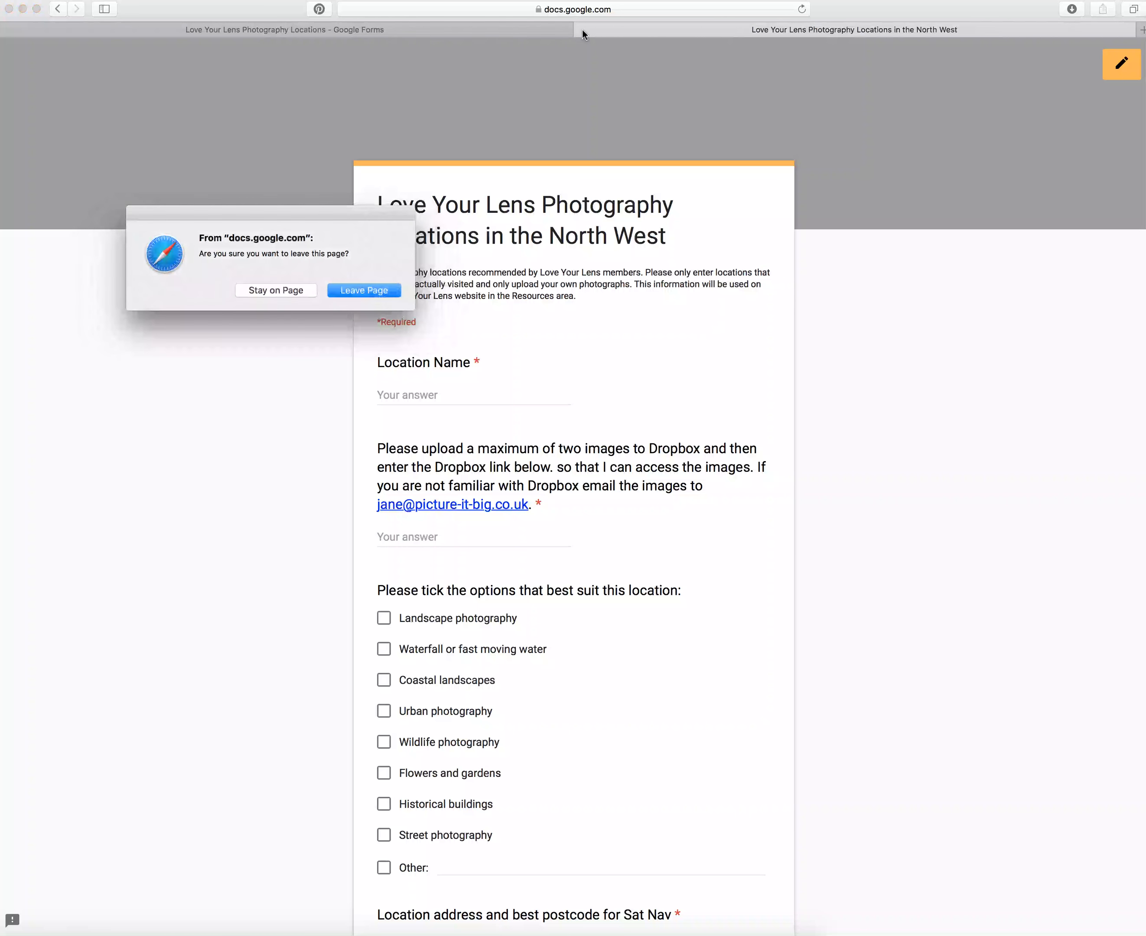
{"action": "left_click", "coordinate": [360, 291]}
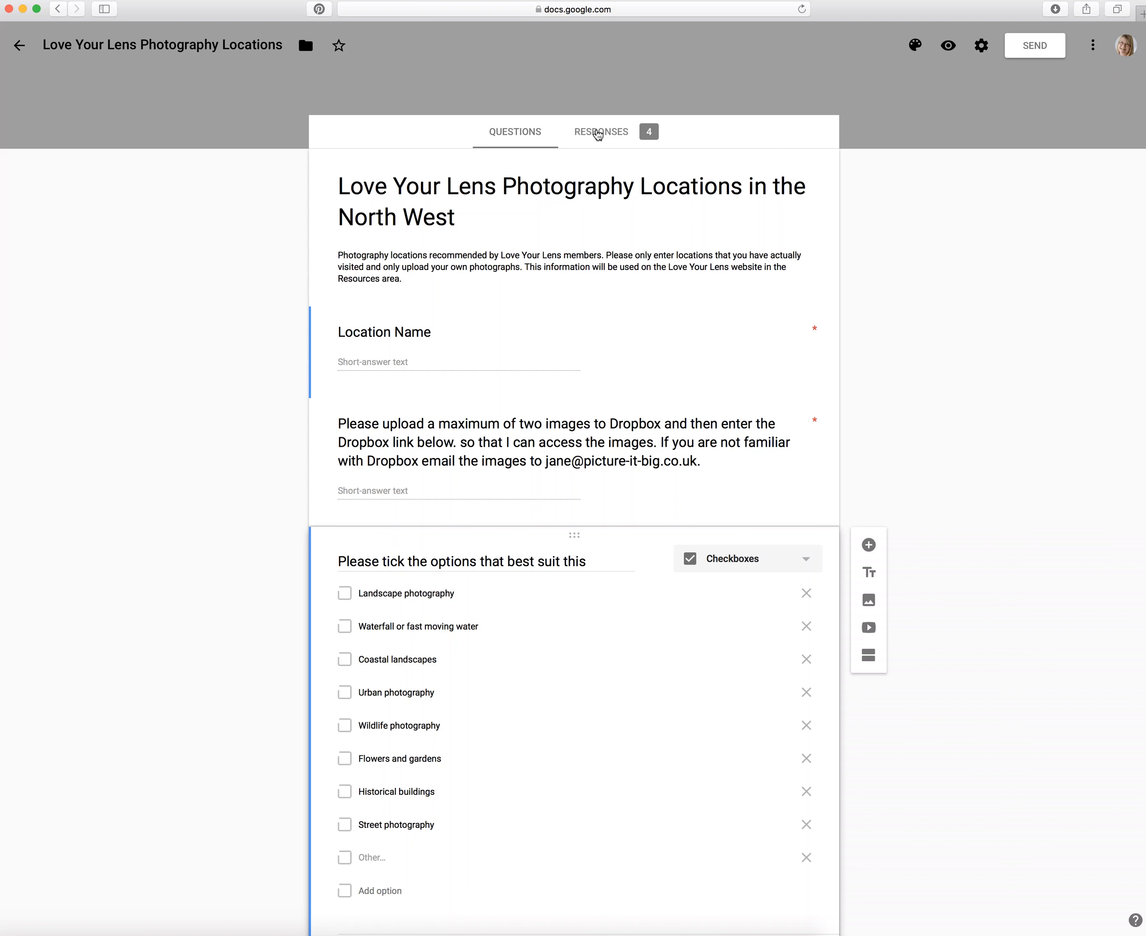
Review the summary of the form's responses for every question, from location name to email address
{"action": "left_click", "coordinate": [598, 133]}
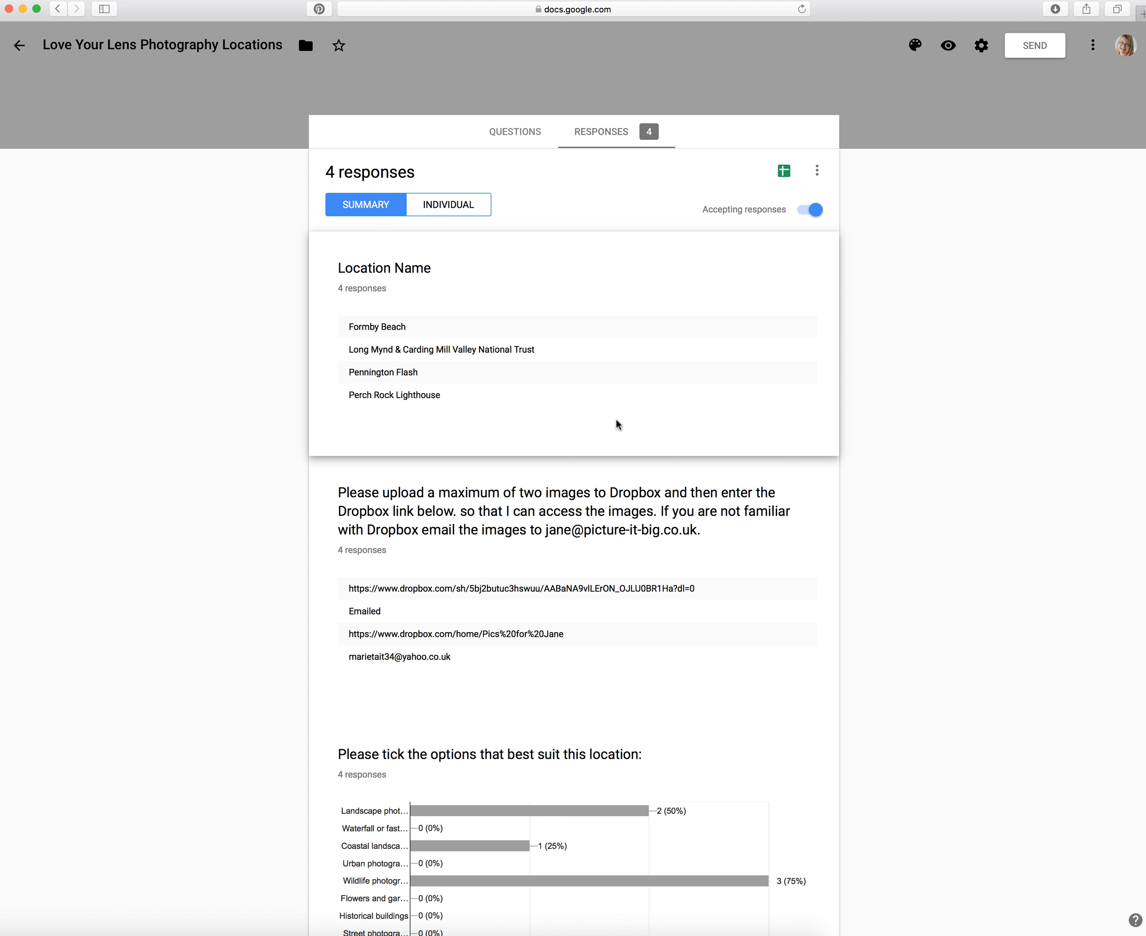
{"action": "scroll", "coordinate": [614, 423], "scroll_direction": "down", "scroll_amount": 4}
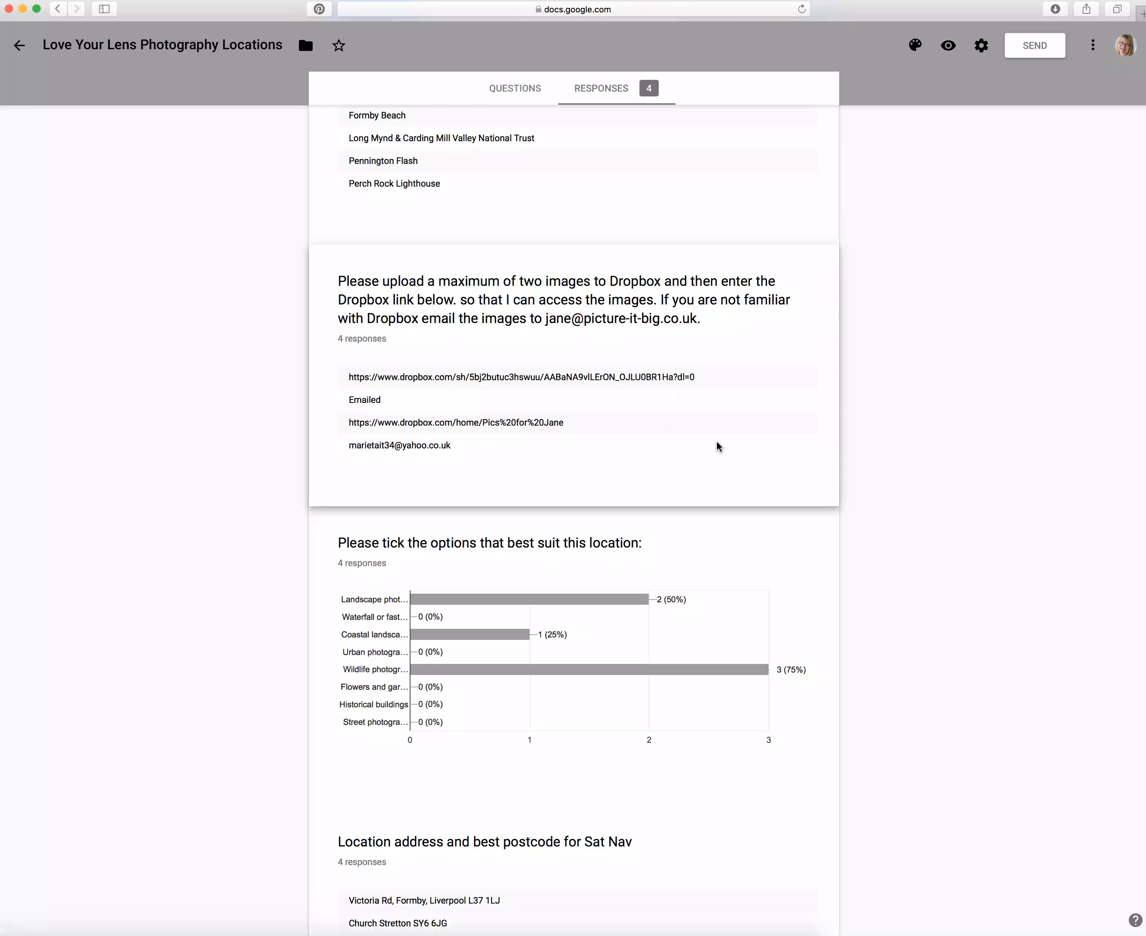
{"action": "scroll", "coordinate": [716, 516], "scroll_direction": "down", "scroll_amount": 5}
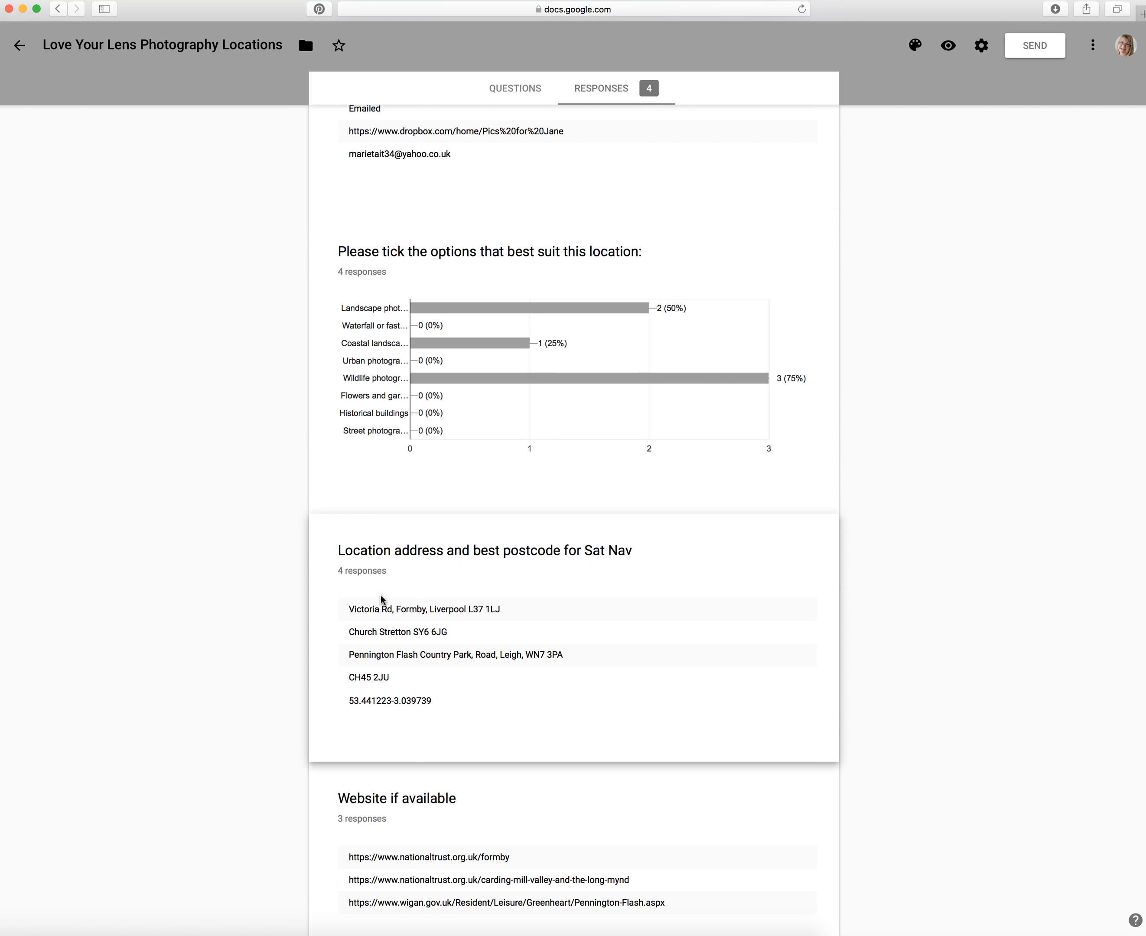
{"action": "scroll", "coordinate": [535, 738], "scroll_direction": "down", "scroll_amount": 4}
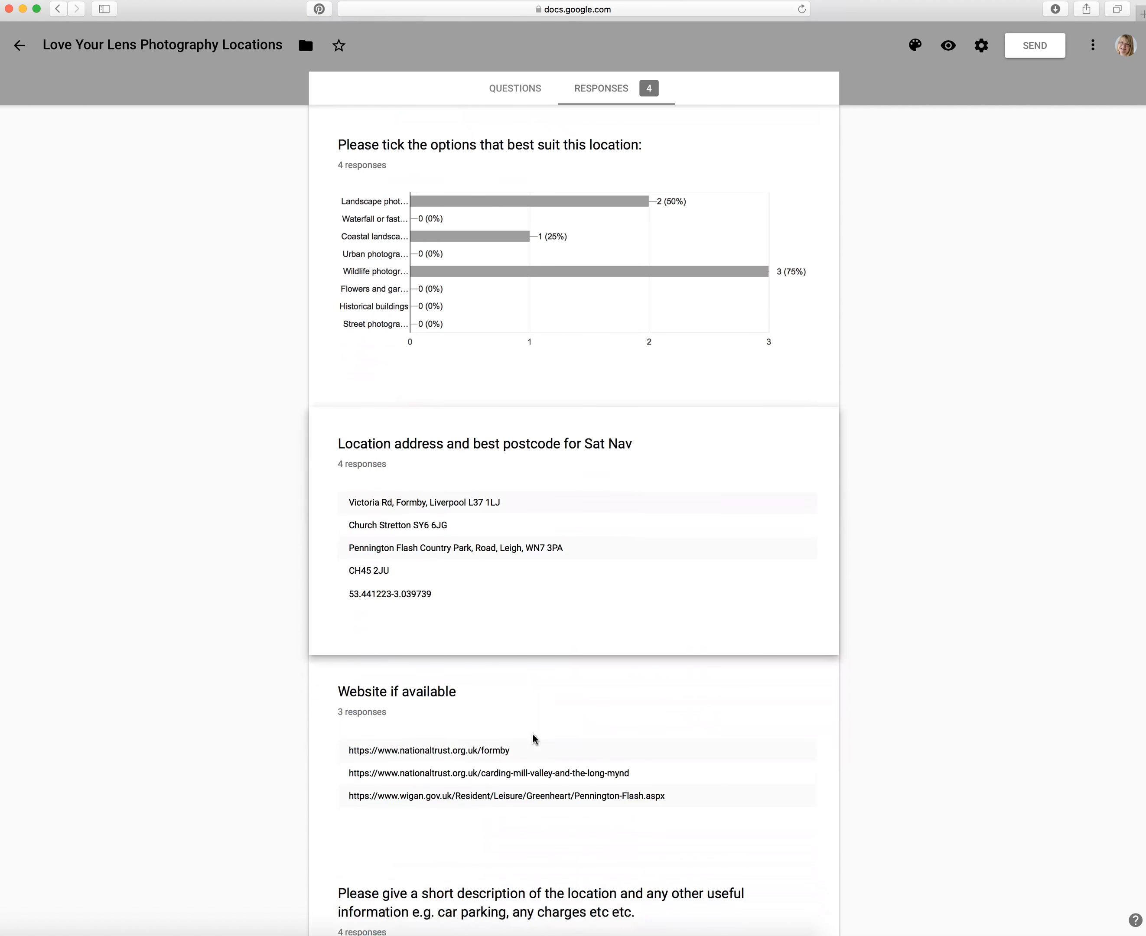
{"action": "scroll", "coordinate": [446, 834], "scroll_direction": "down", "scroll_amount": 5}
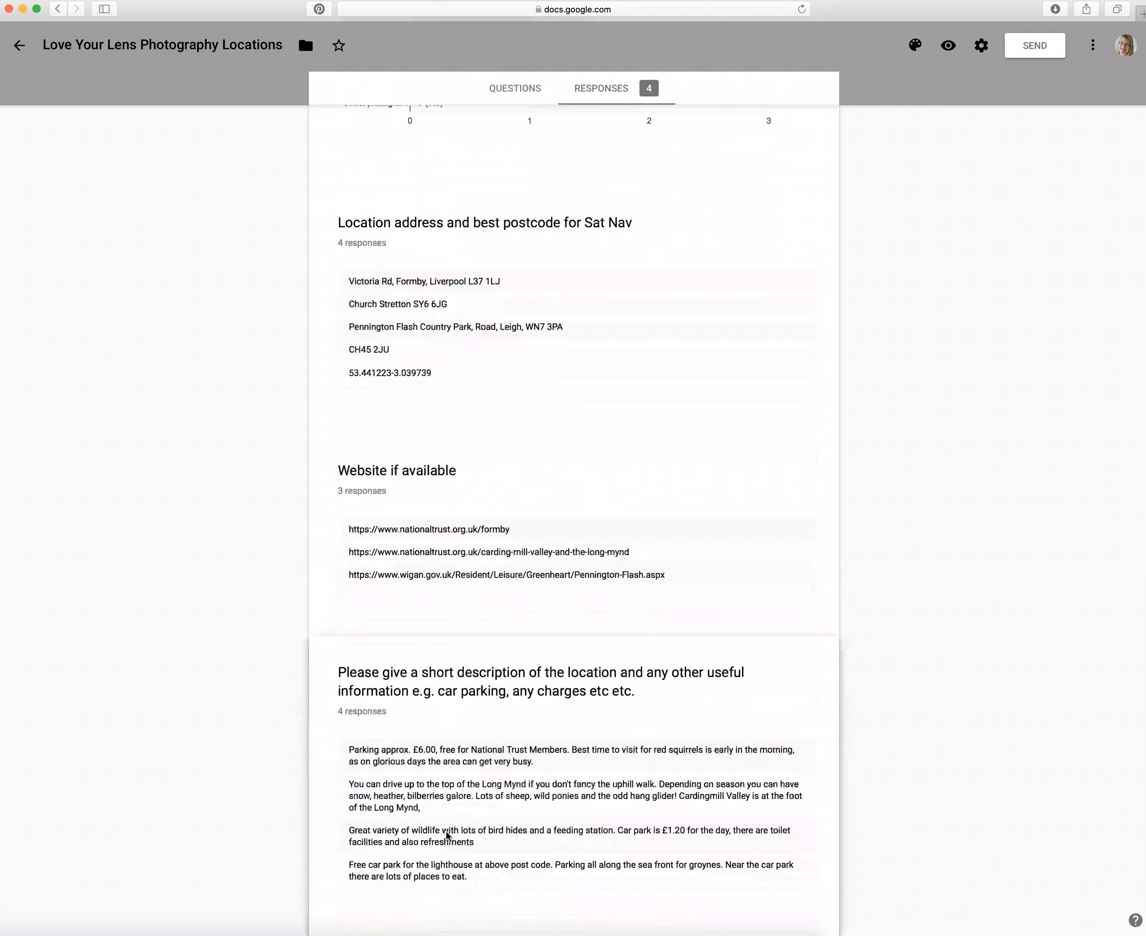
{"action": "scroll", "coordinate": [446, 836], "scroll_direction": "down", "scroll_amount": 9}
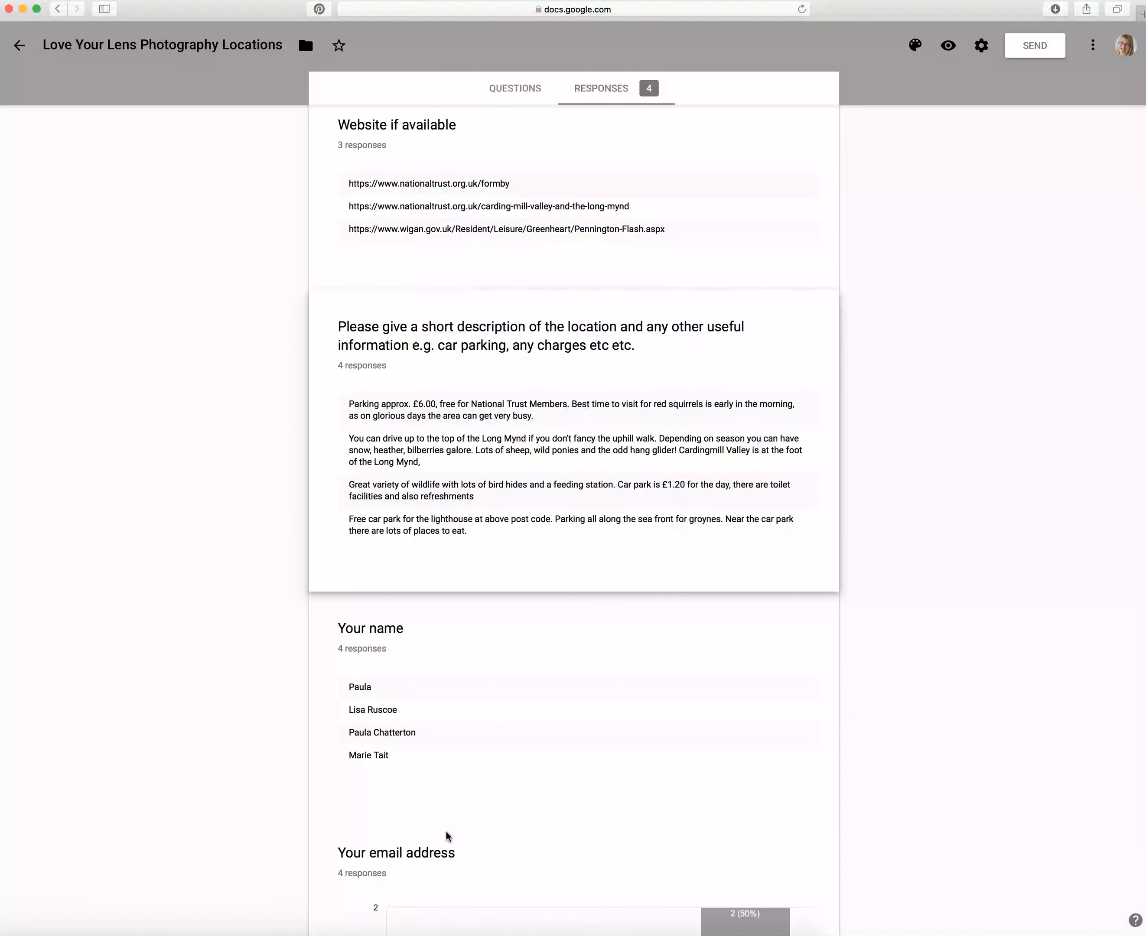
{"action": "scroll", "coordinate": [446, 835], "scroll_direction": "up", "scroll_amount": 20}
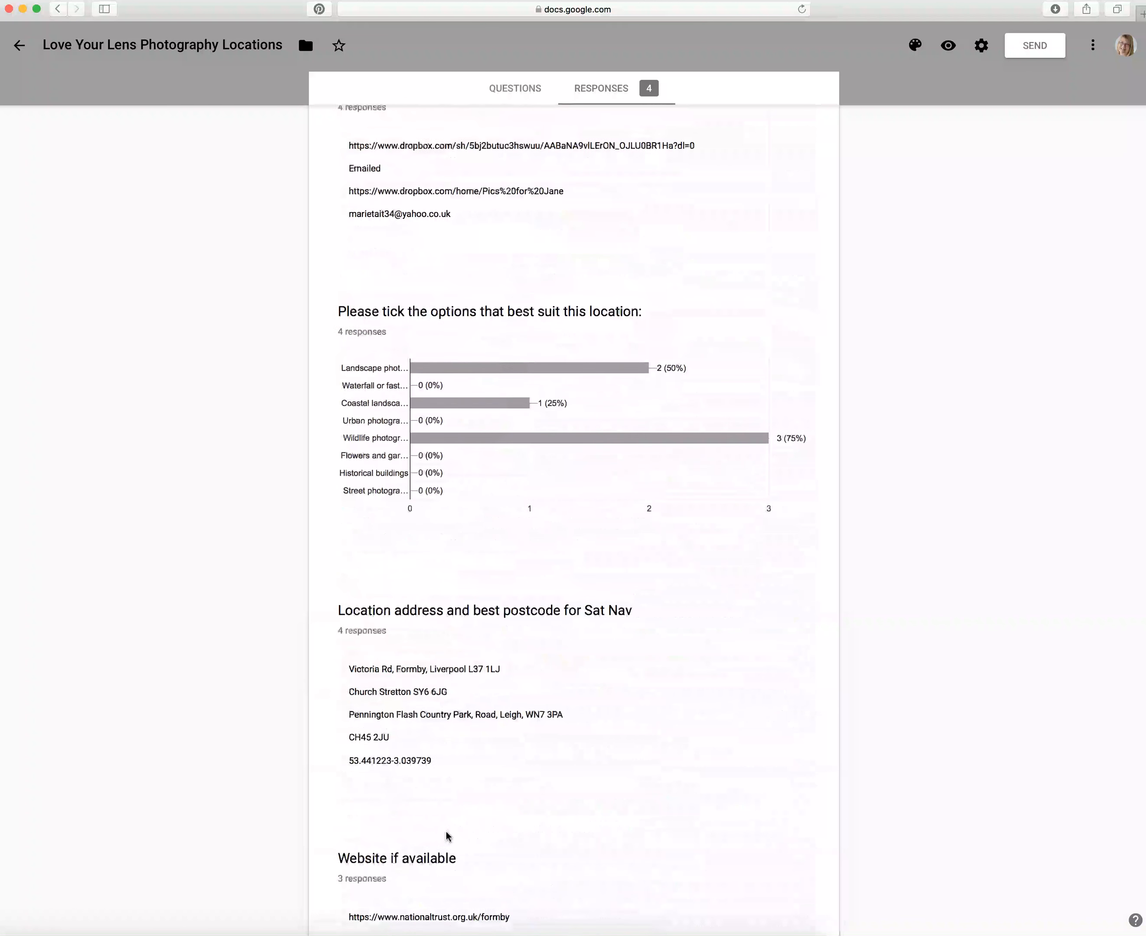
{"action": "scroll", "coordinate": [446, 834], "scroll_direction": "up", "scroll_amount": 2}
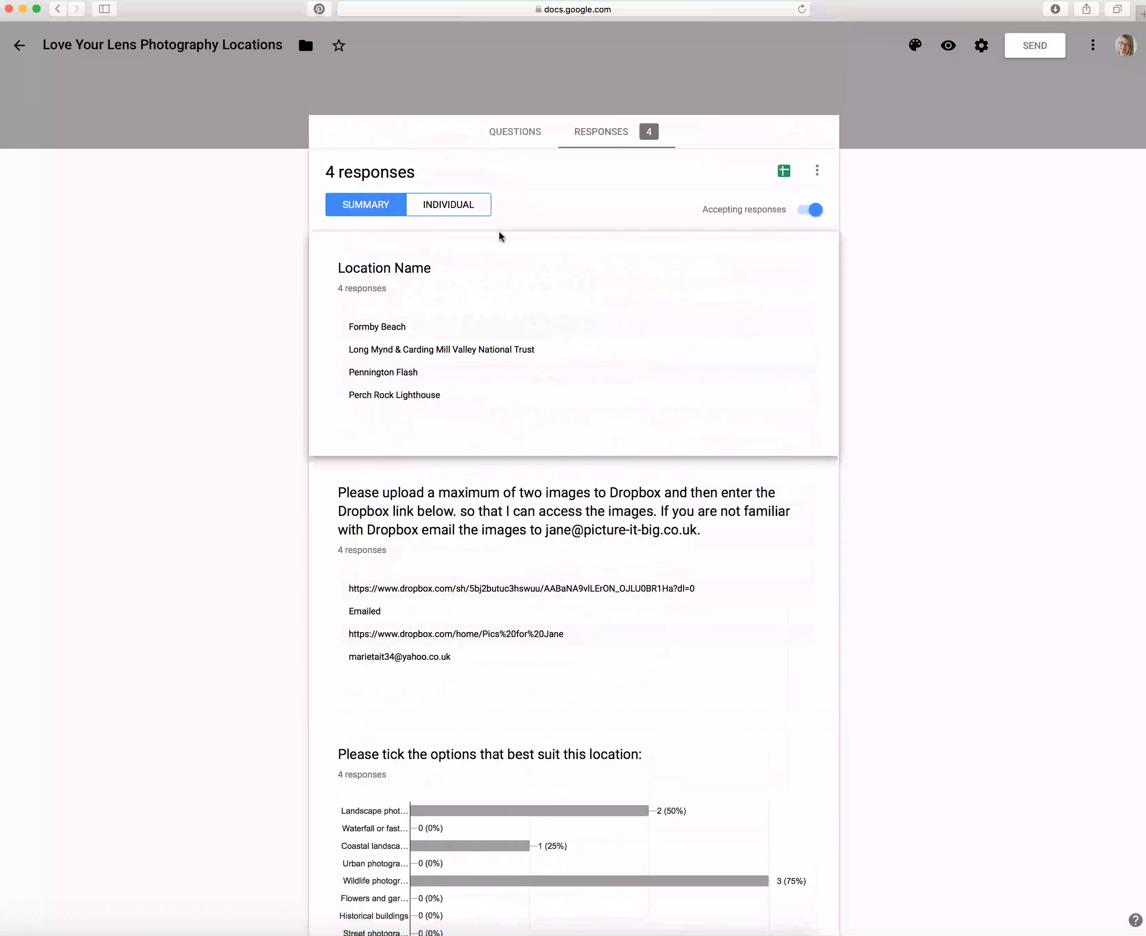
Examine the first individual response to the form from beginning to end
{"action": "left_click", "coordinate": [453, 209]}
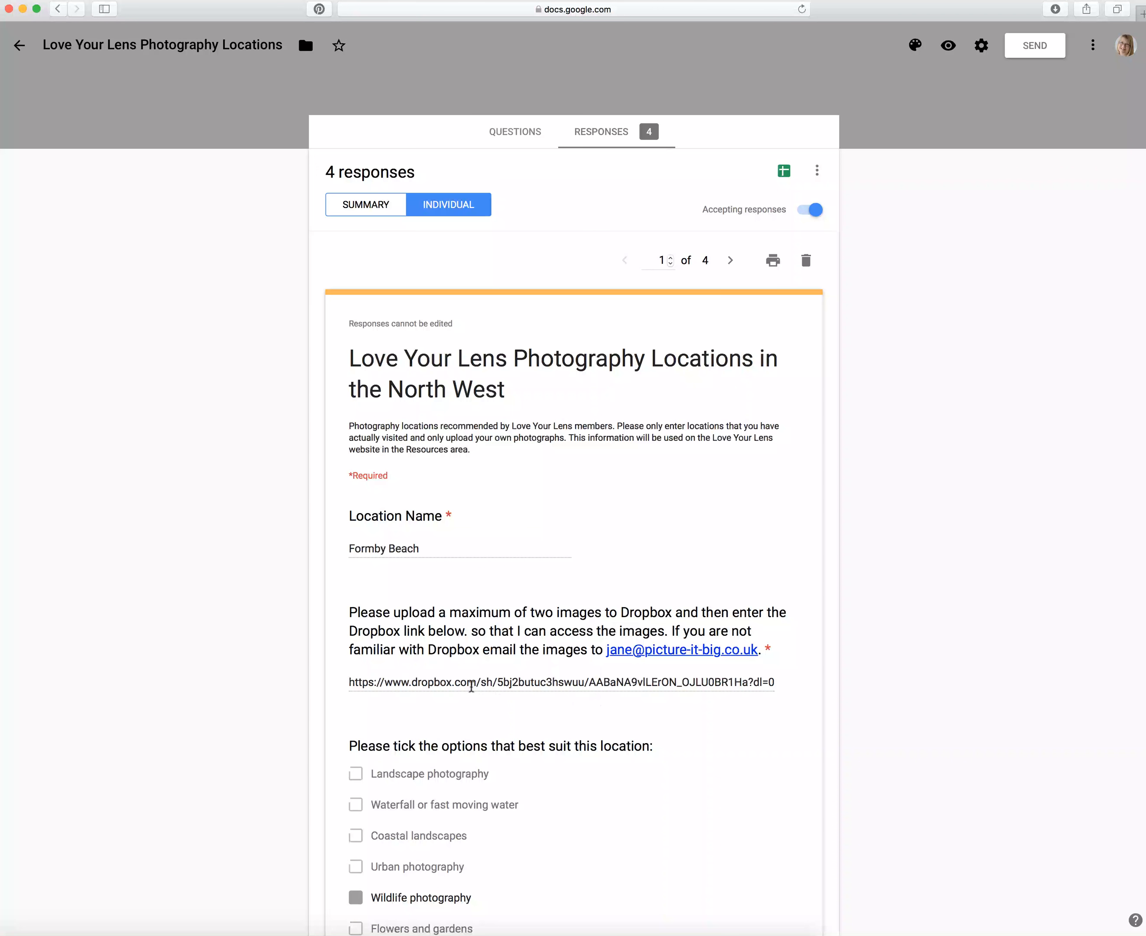
{"action": "scroll", "coordinate": [682, 753], "scroll_direction": "down", "scroll_amount": 3}
{"action": "scroll", "coordinate": [665, 672], "scroll_direction": "down", "scroll_amount": 2}
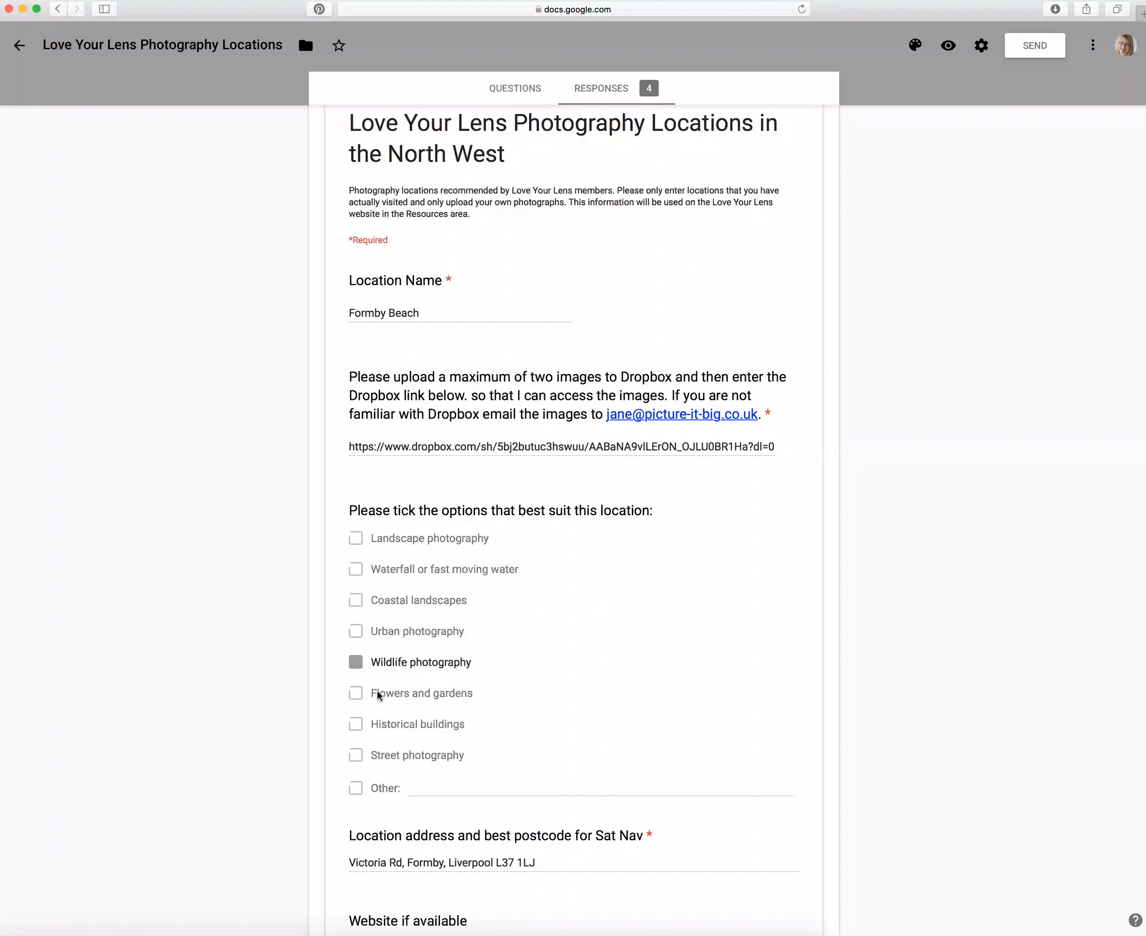
{"action": "scroll", "coordinate": [614, 637], "scroll_direction": "down", "scroll_amount": 5}
{"action": "scroll", "coordinate": [615, 638], "scroll_direction": "down", "scroll_amount": 3}
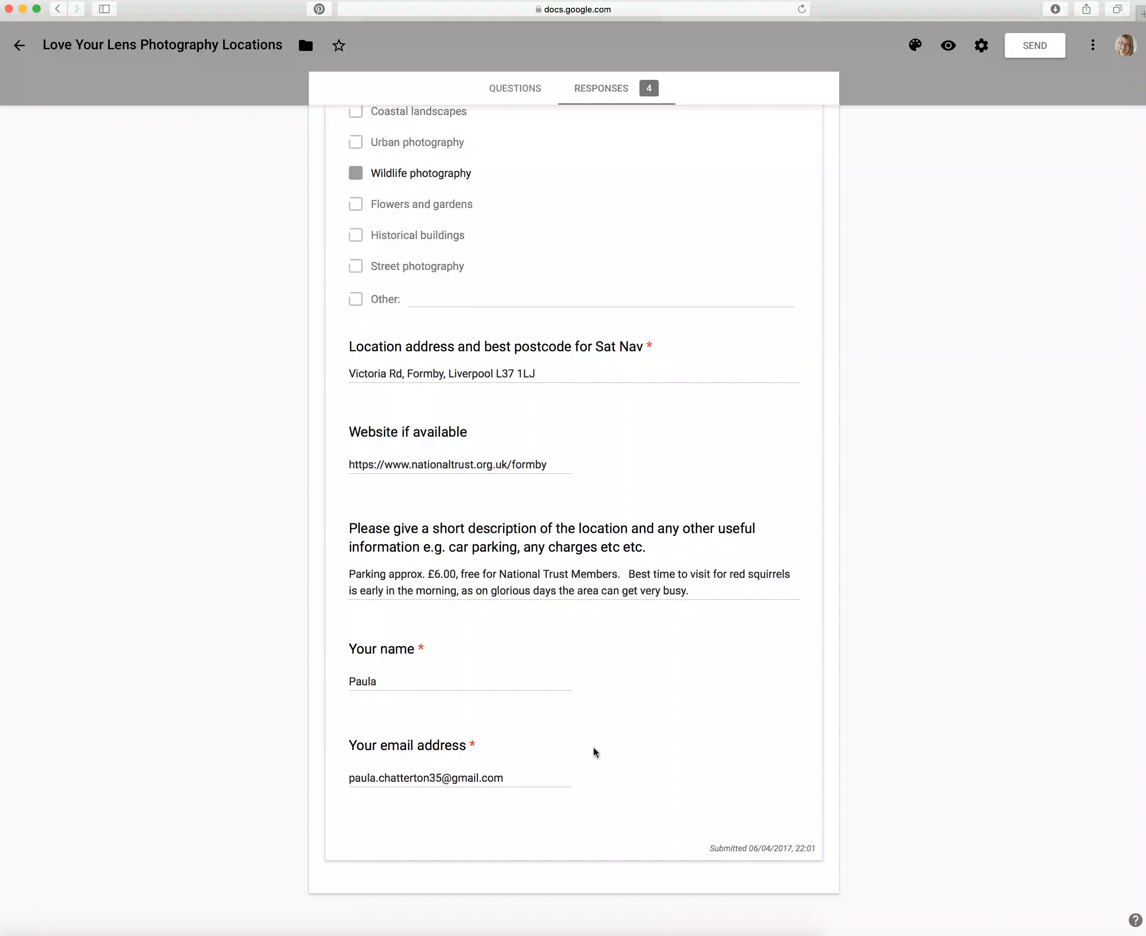
{"action": "scroll", "coordinate": [628, 491], "scroll_direction": "up", "scroll_amount": 4}
{"action": "scroll", "coordinate": [647, 405], "scroll_direction": "up", "scroll_amount": 7}
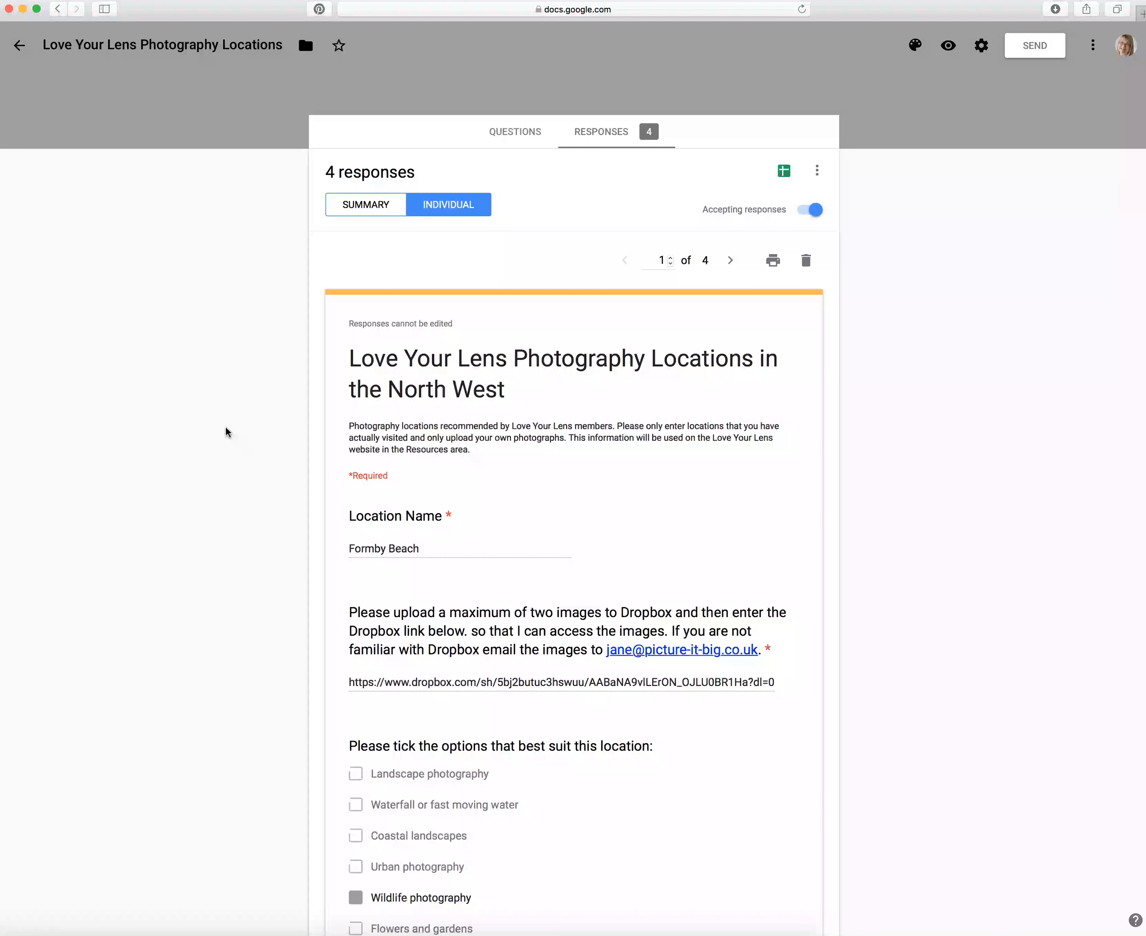
Create a new blank form from the forms list and set its theme colour to grey
{"action": "left_click", "coordinate": [19, 46]}
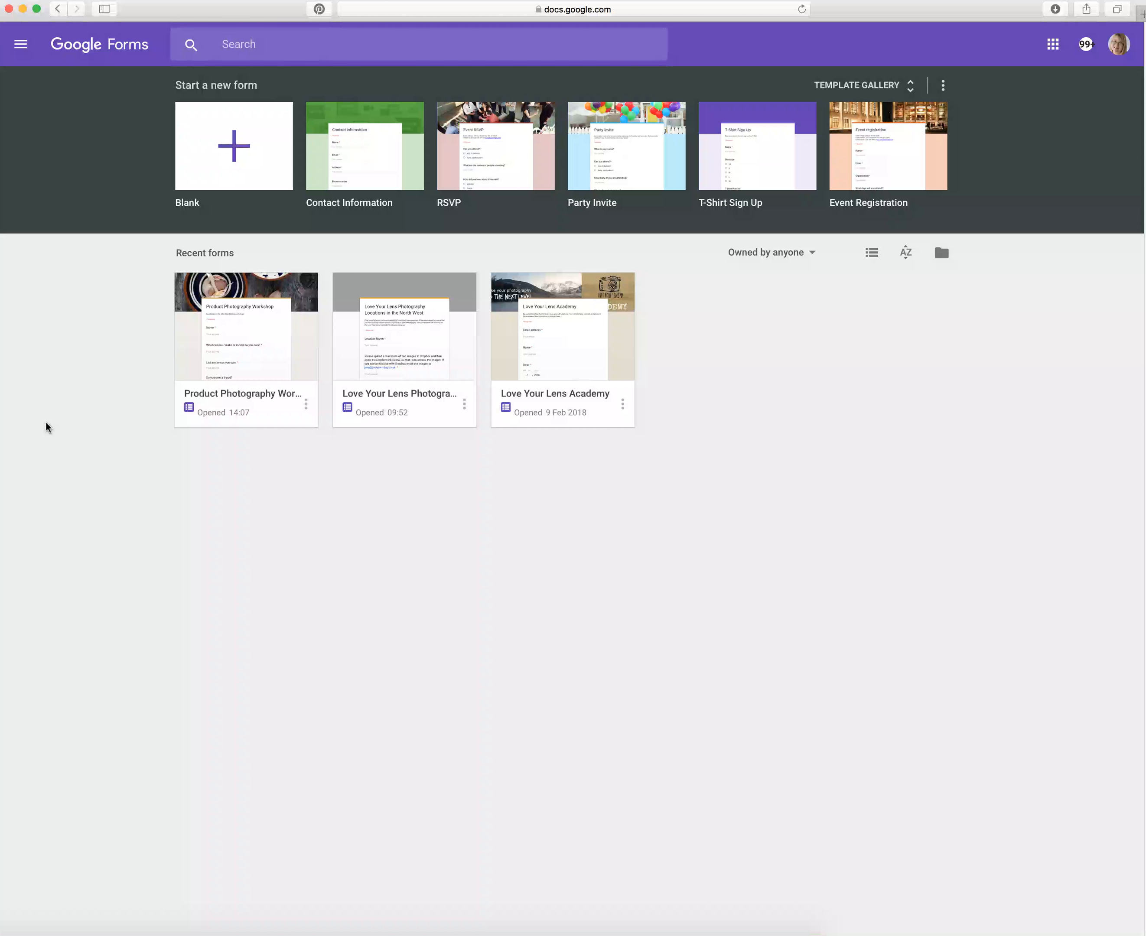
{"action": "left_click", "coordinate": [236, 148]}
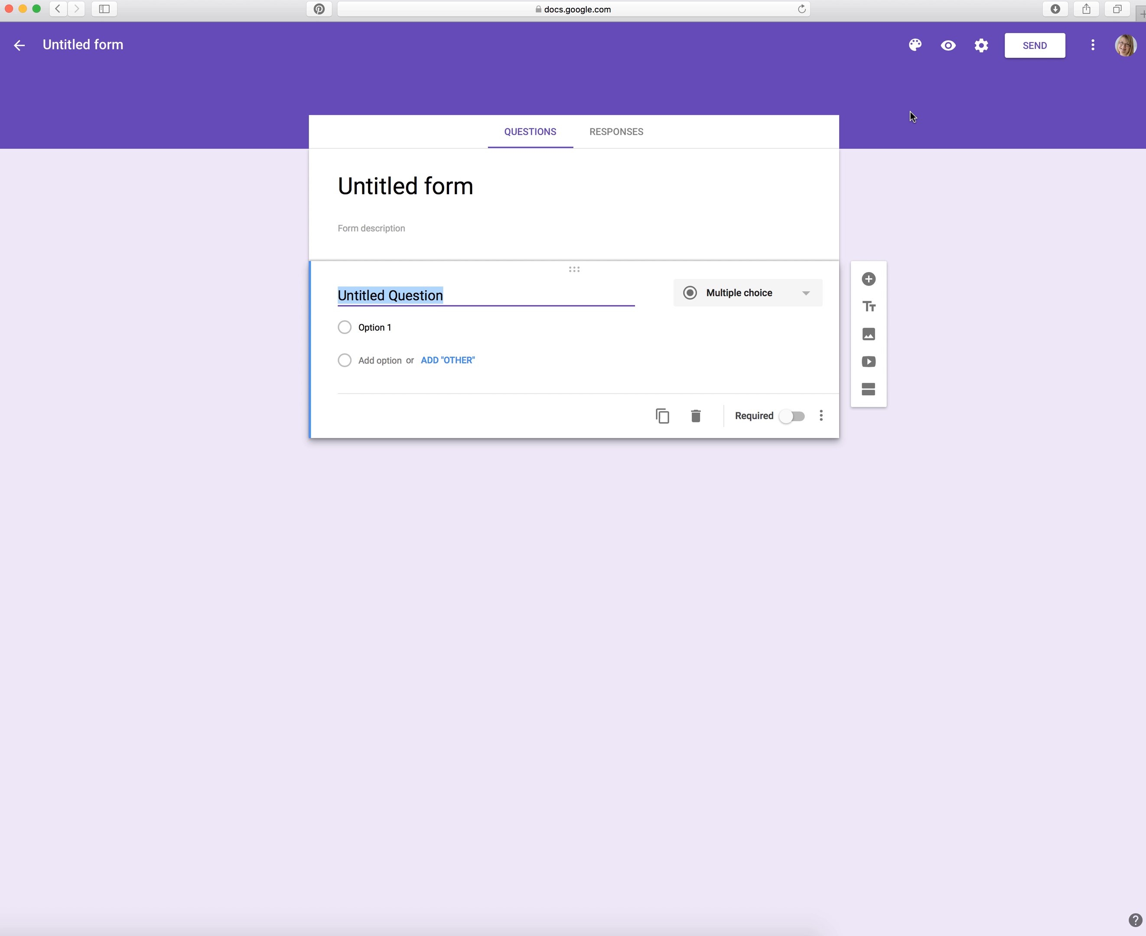
{"action": "left_click", "coordinate": [915, 48]}
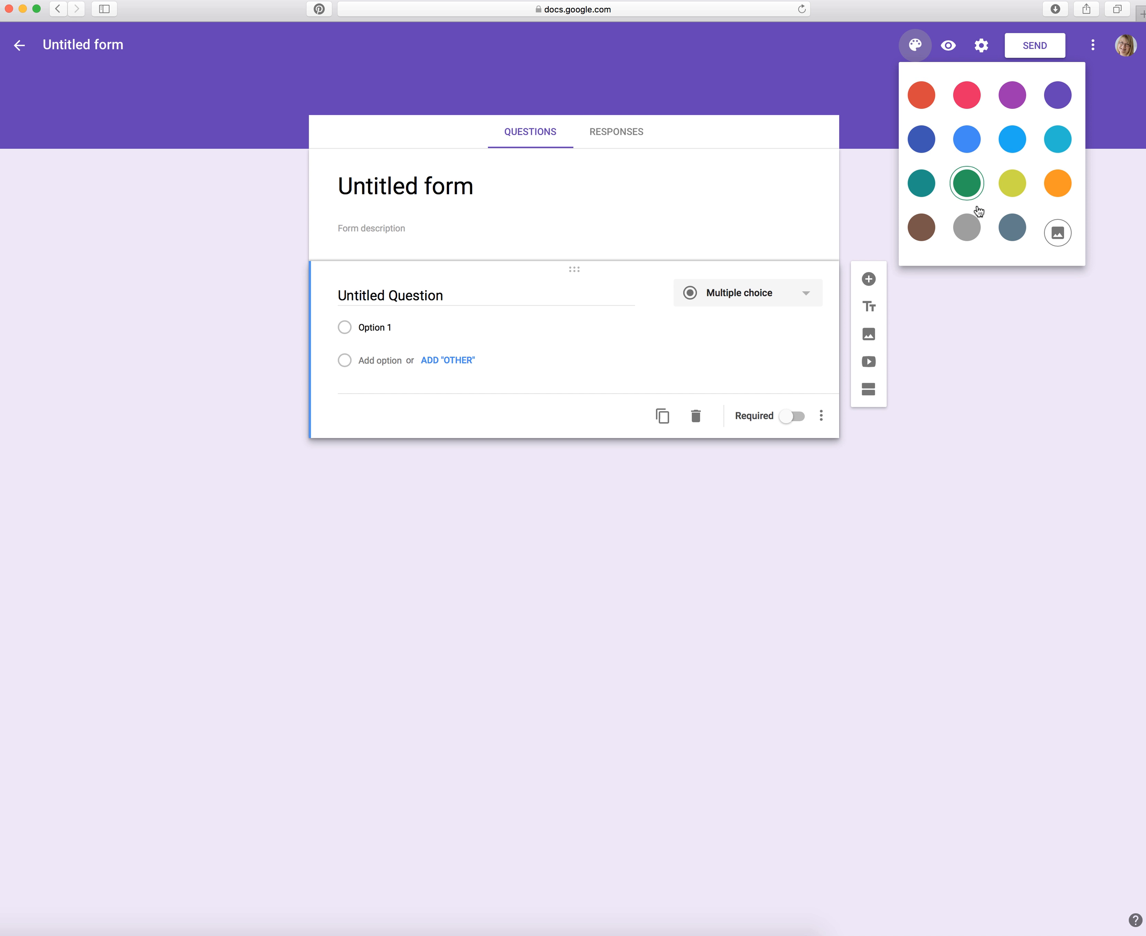
{"action": "left_click", "coordinate": [968, 228]}
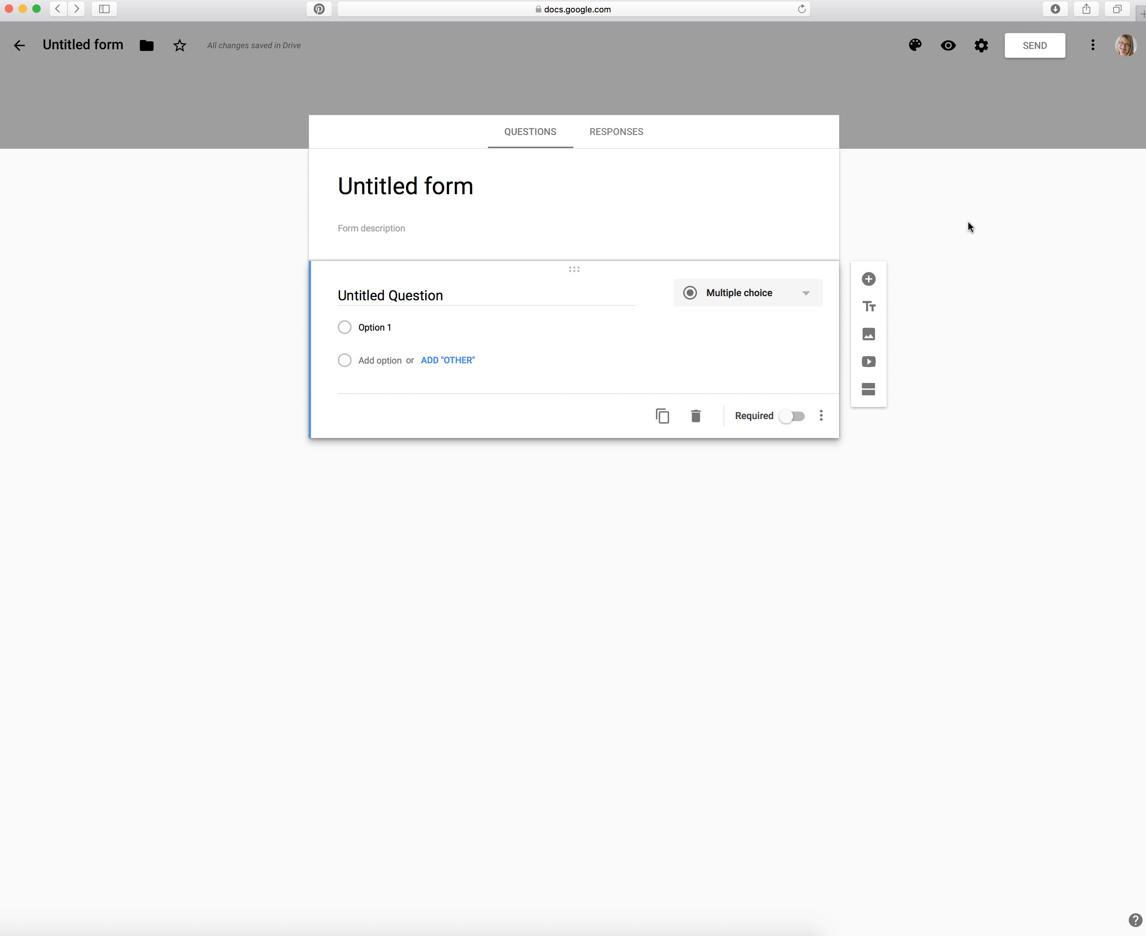
Upload the photo 20-DSC07354.jpg from the computer as the form's theme image
{"action": "left_click", "coordinate": [915, 47]}
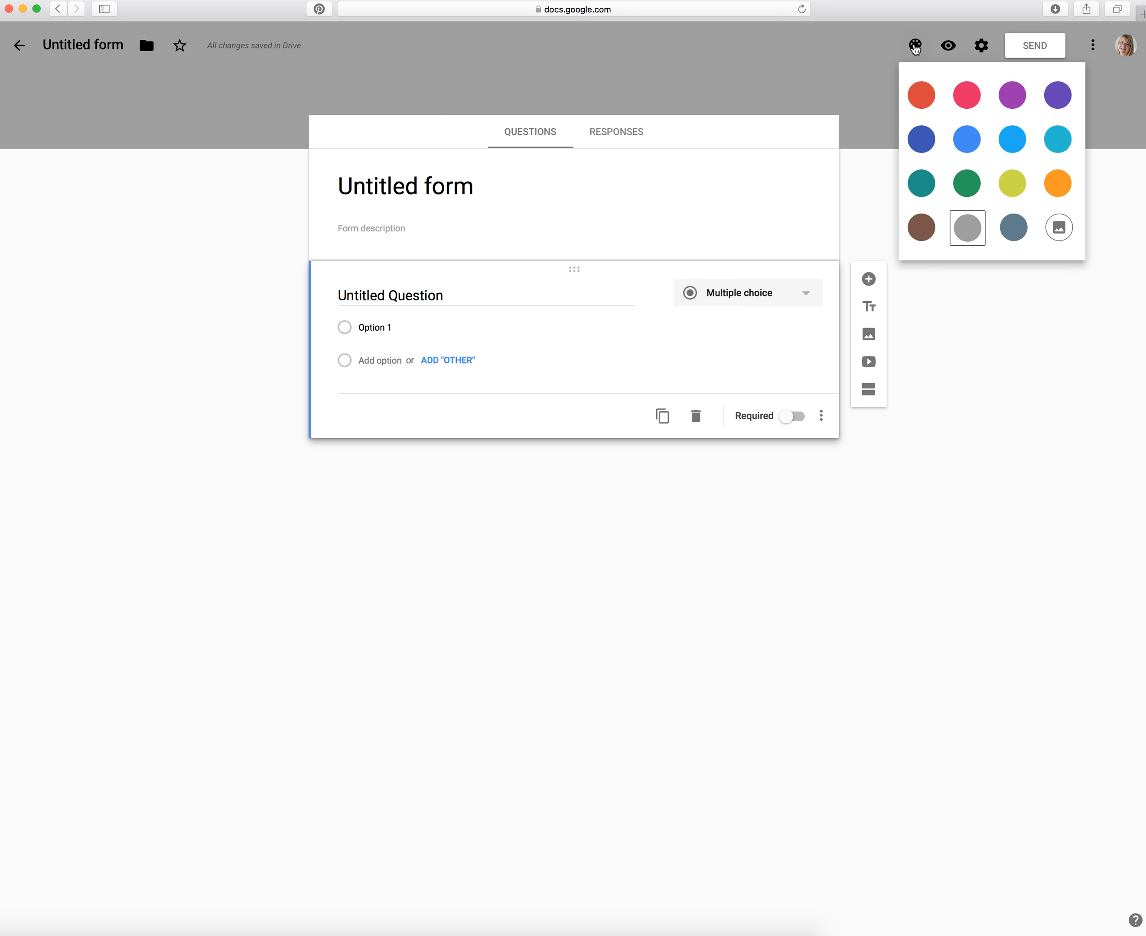
{"action": "left_click", "coordinate": [1060, 229]}
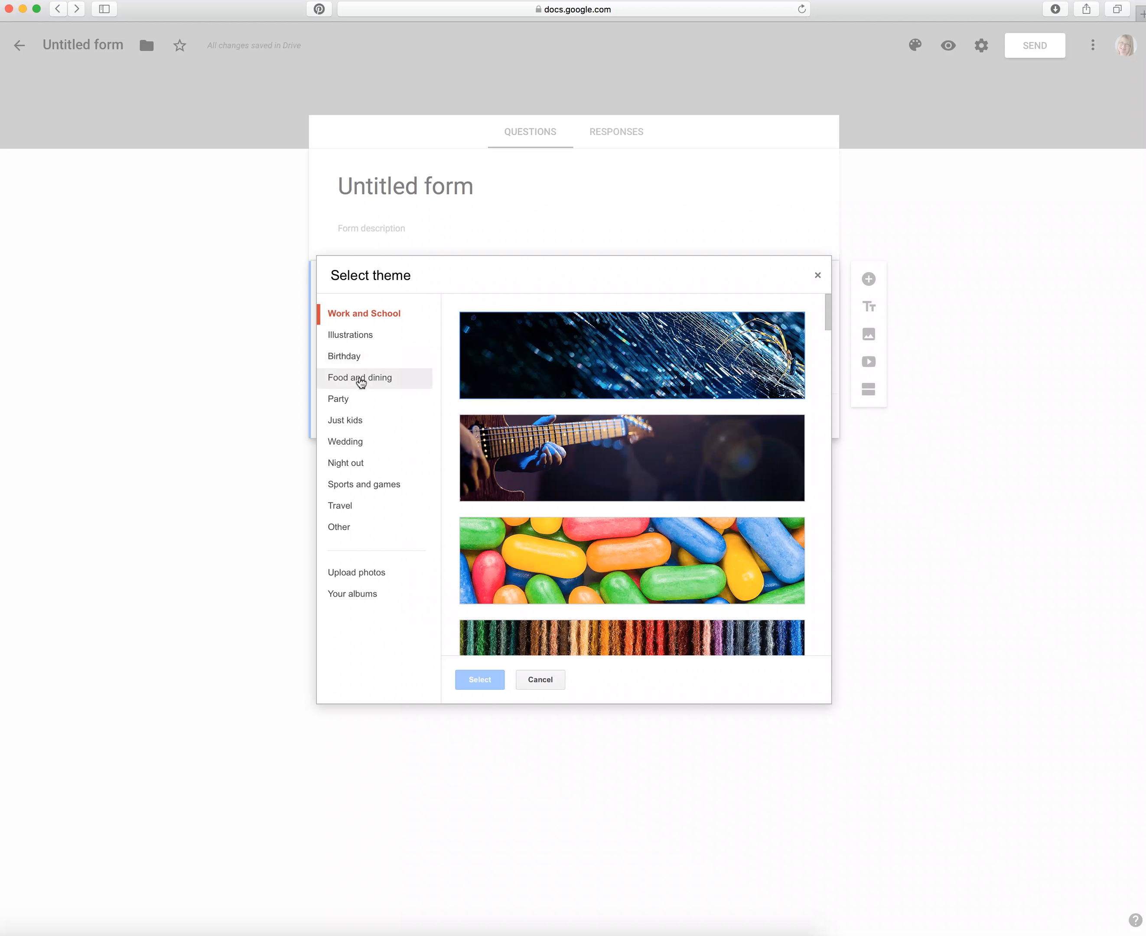
{"action": "left_click", "coordinate": [350, 442]}
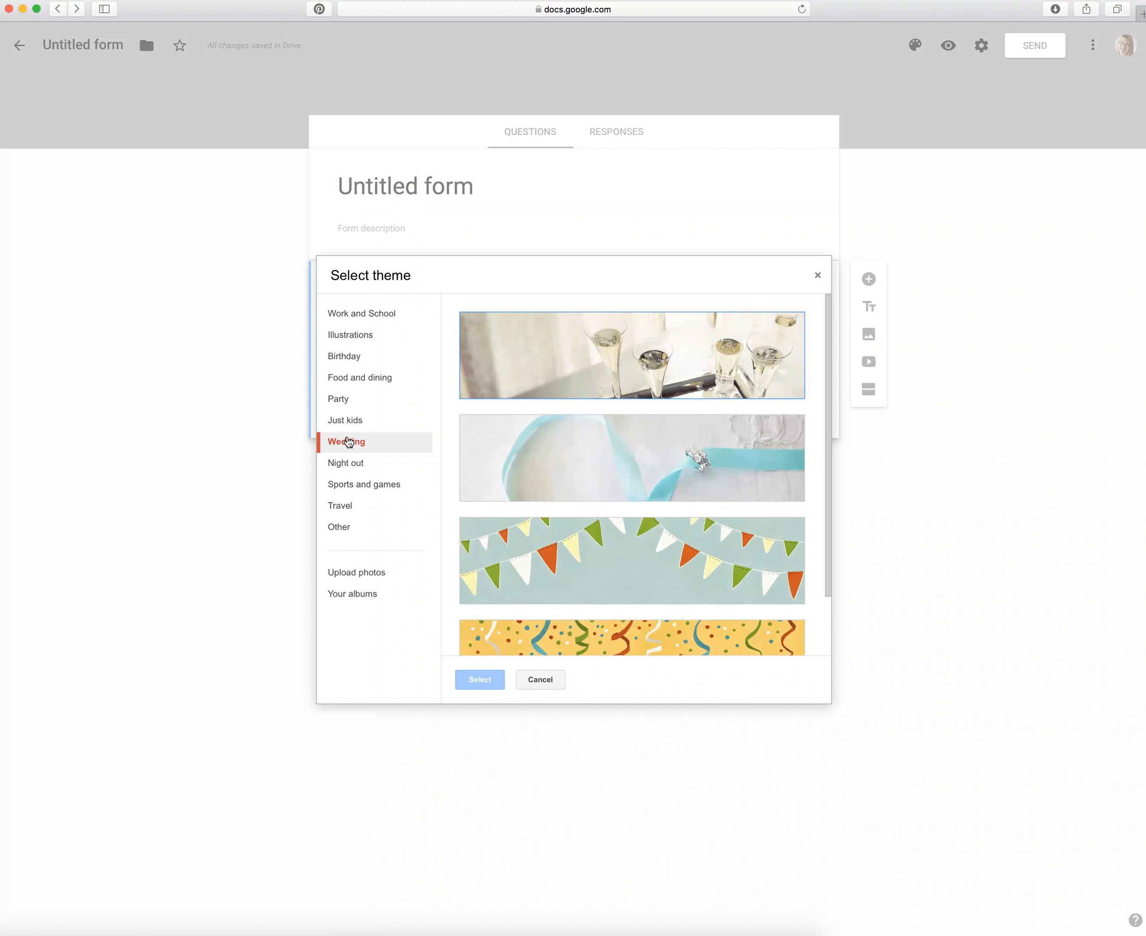
{"action": "left_click", "coordinate": [364, 577]}
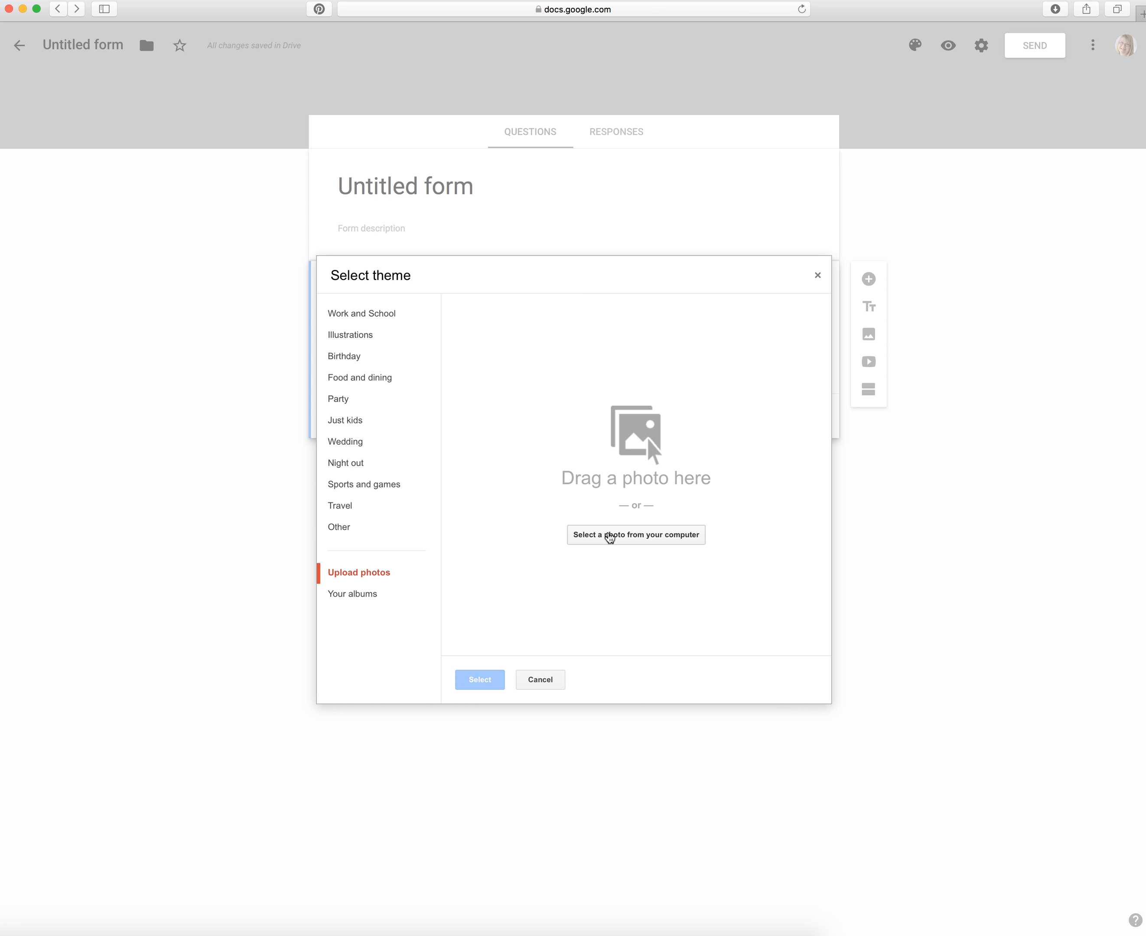
{"action": "left_click", "coordinate": [609, 536]}
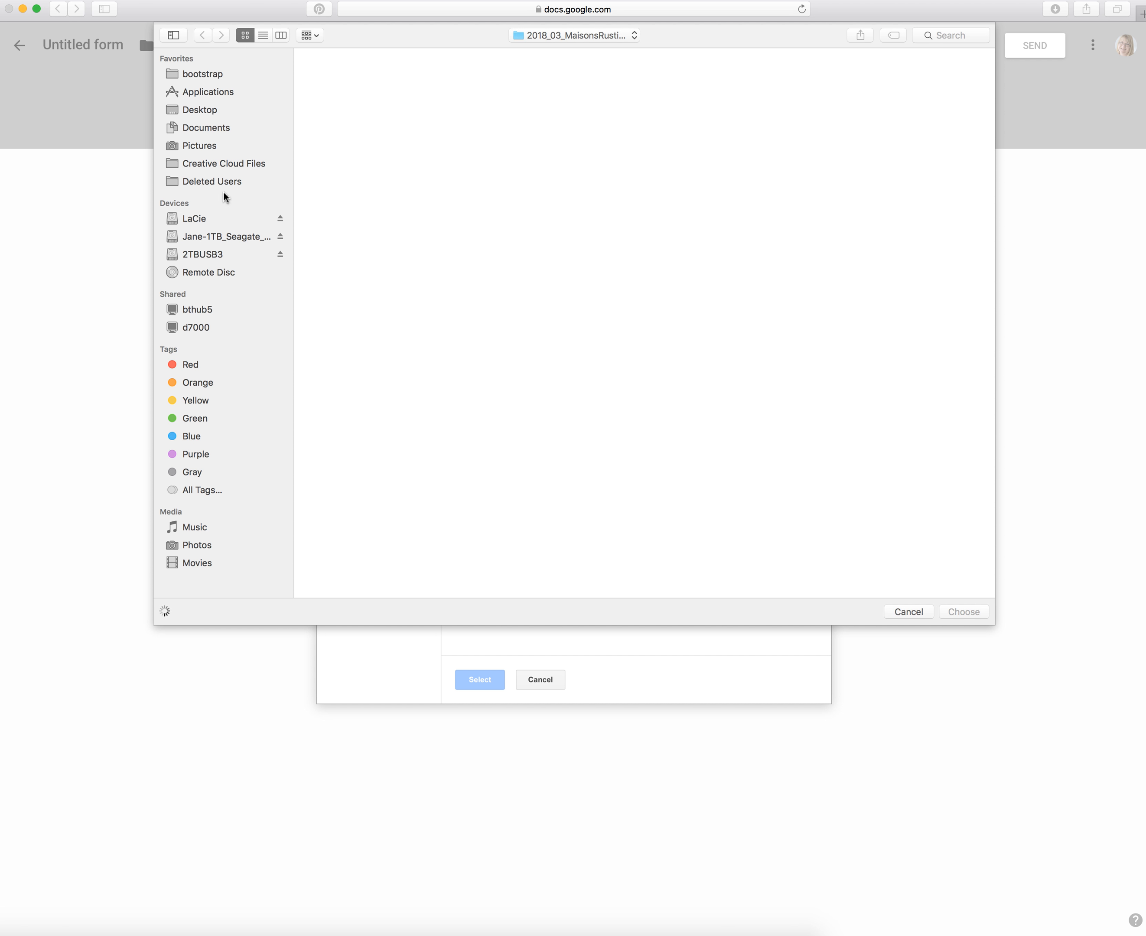
{"action": "left_click", "coordinate": [212, 113]}
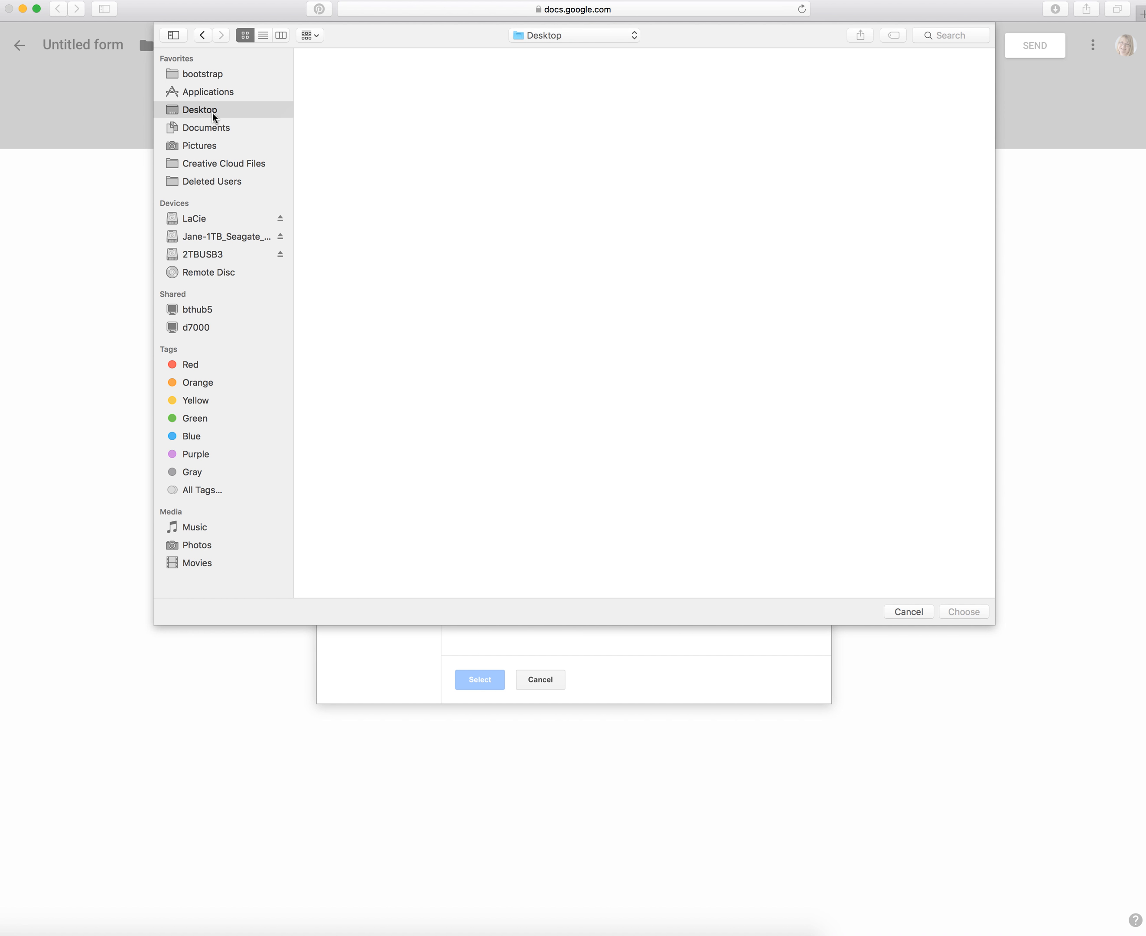
{"action": "double_click", "coordinate": [443, 226]}
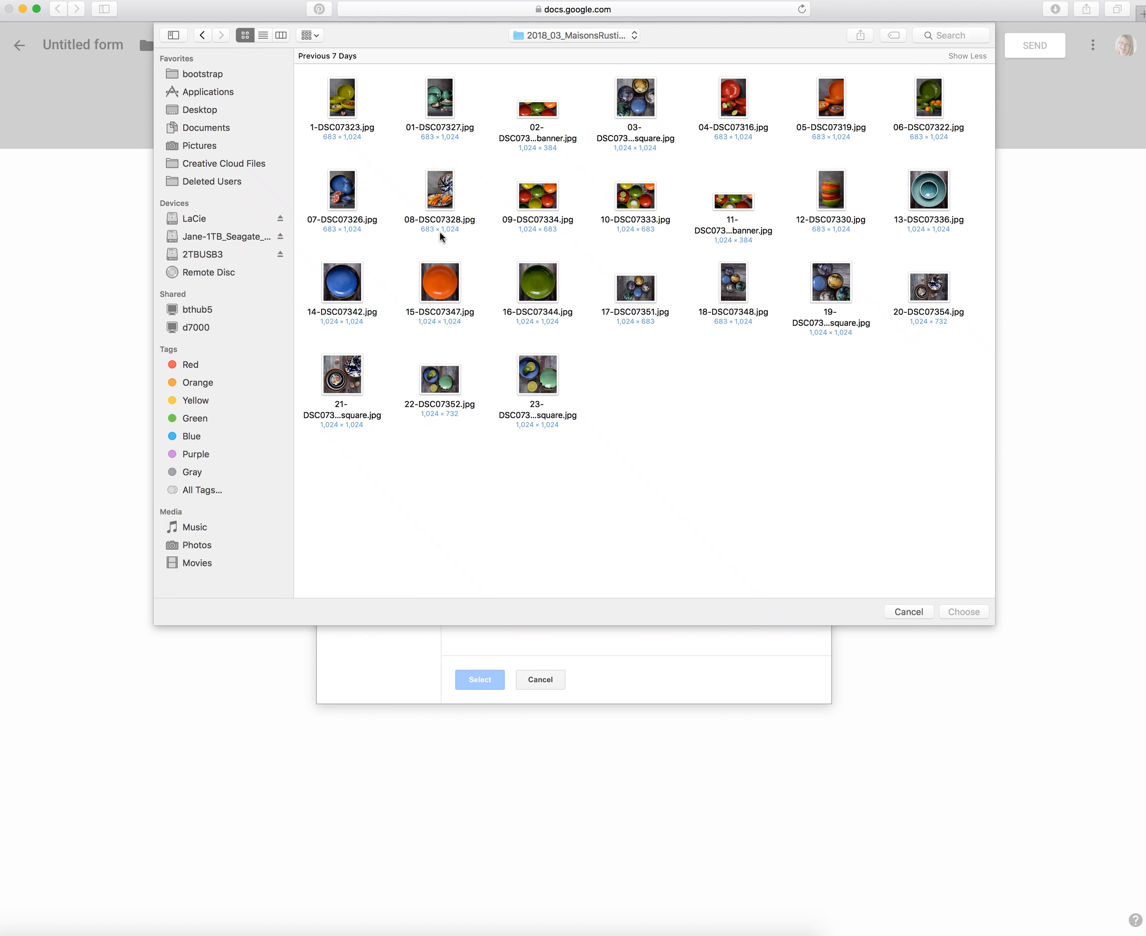
{"action": "left_click", "coordinate": [930, 289]}
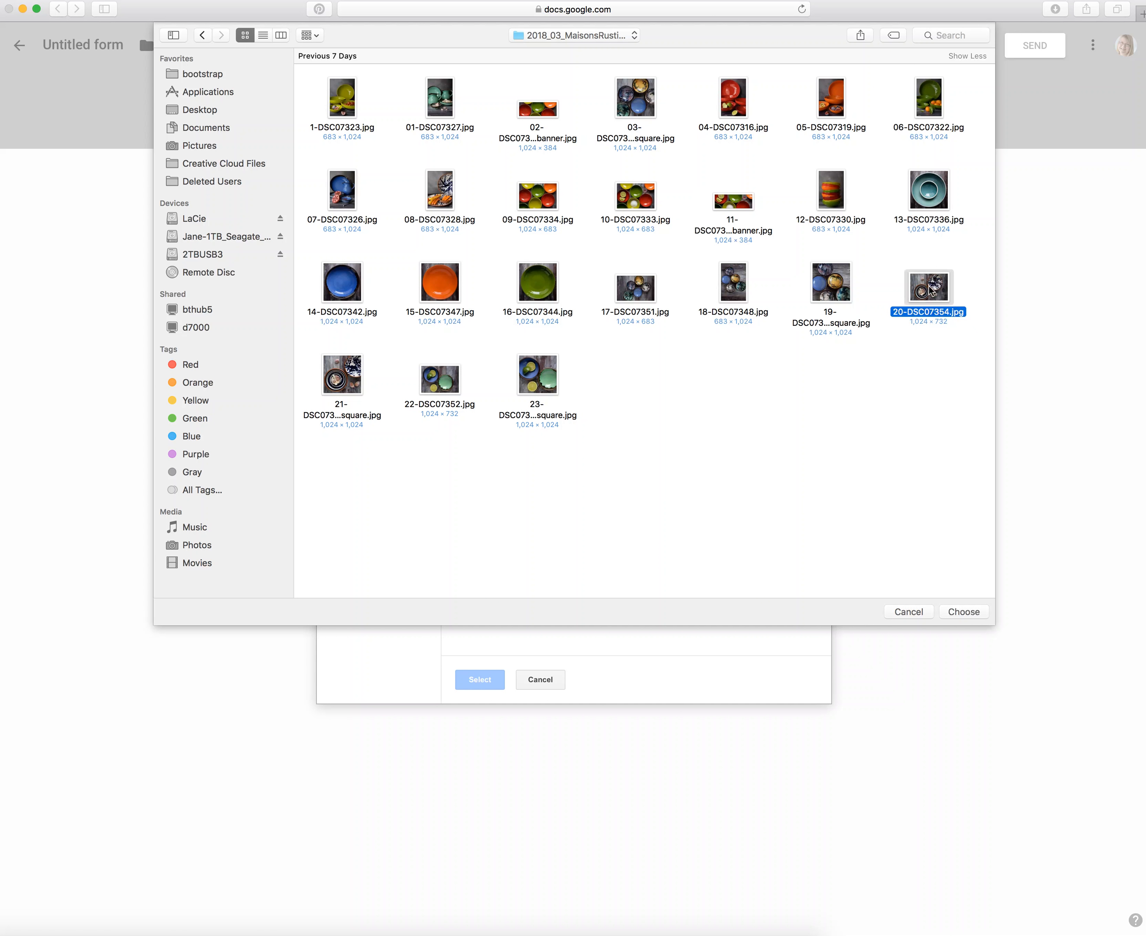
{"action": "left_click", "coordinate": [954, 618]}
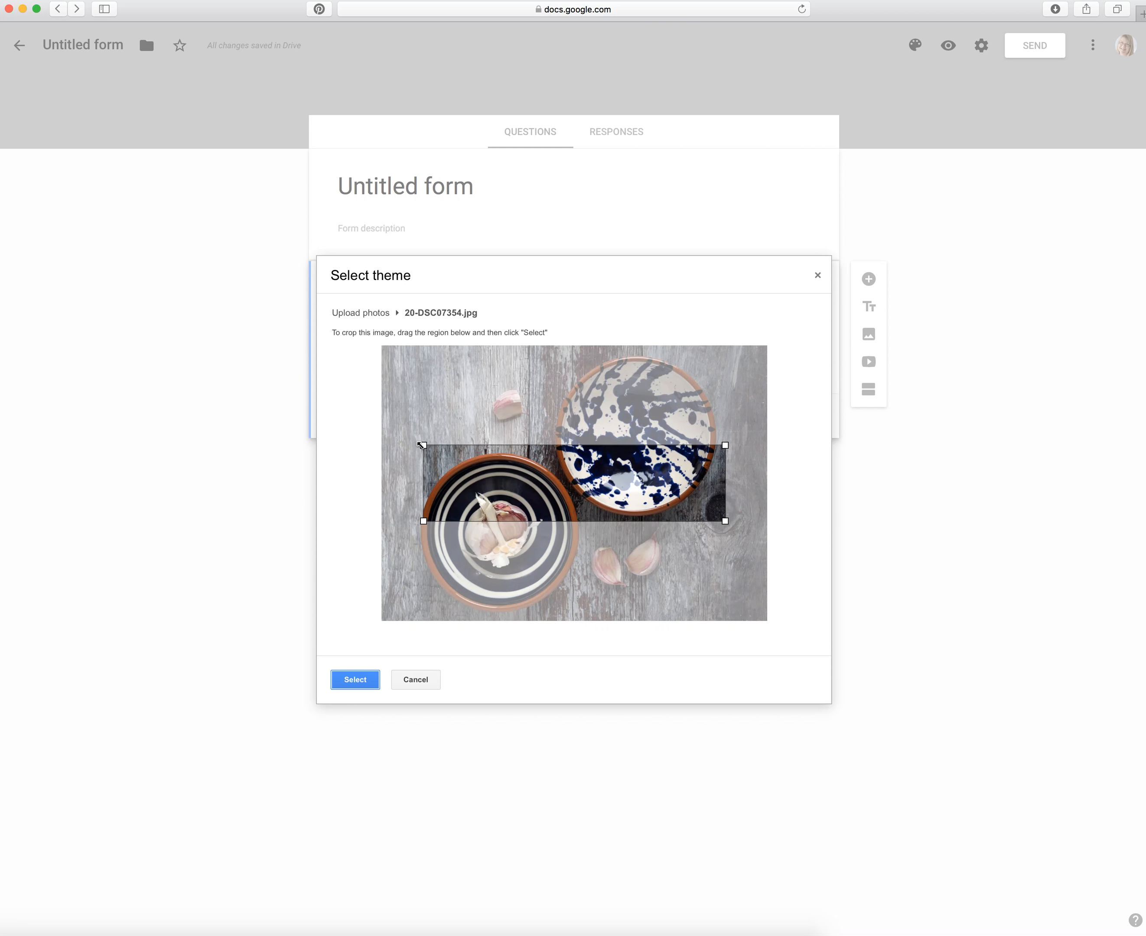
Enlarge the crop region to nearly the photo's full width, move it down over the garlic bowl, and apply it as the header
{"action": "left_click_drag", "start_coordinate": [423, 445], "coordinate": [384, 435]}
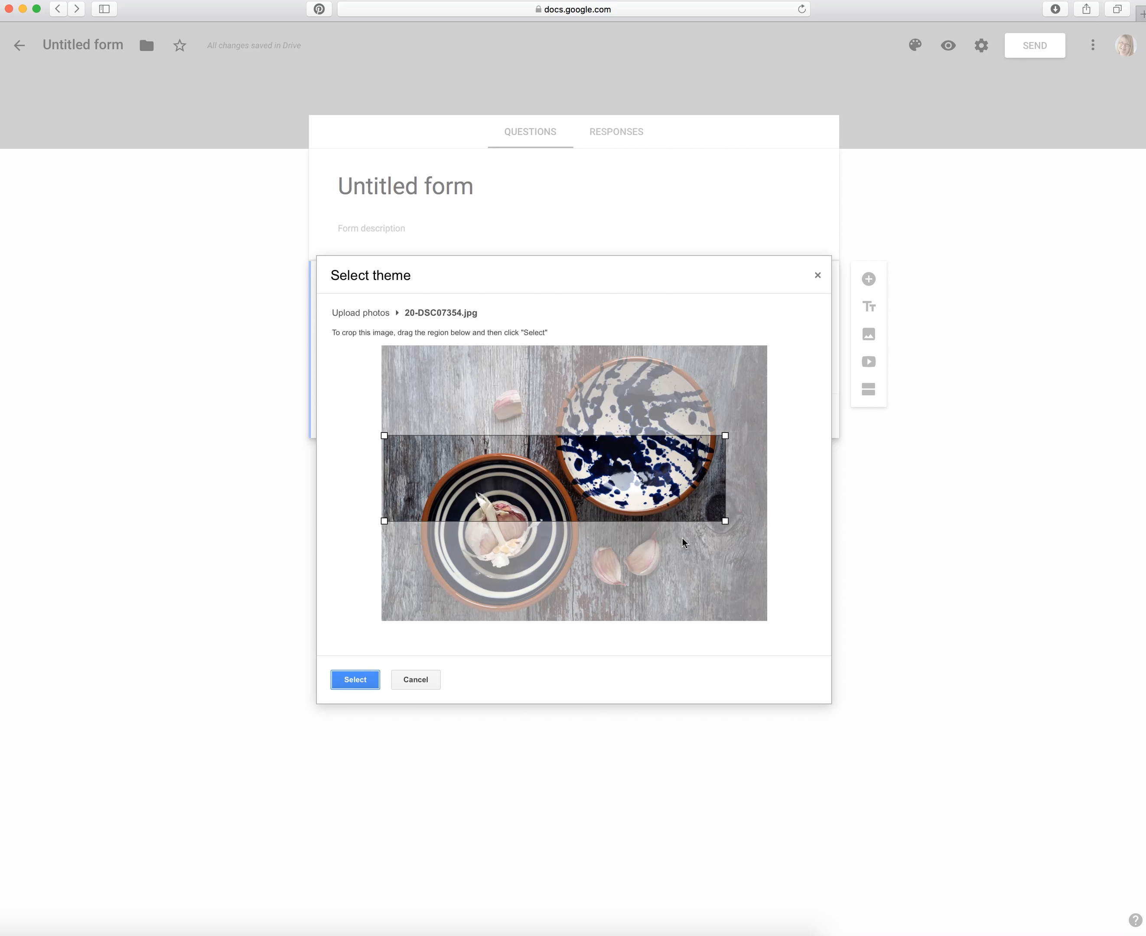
{"action": "left_click_drag", "start_coordinate": [730, 523], "coordinate": [760, 540]}
{"action": "left_click_drag", "start_coordinate": [655, 480], "coordinate": [652, 517]}
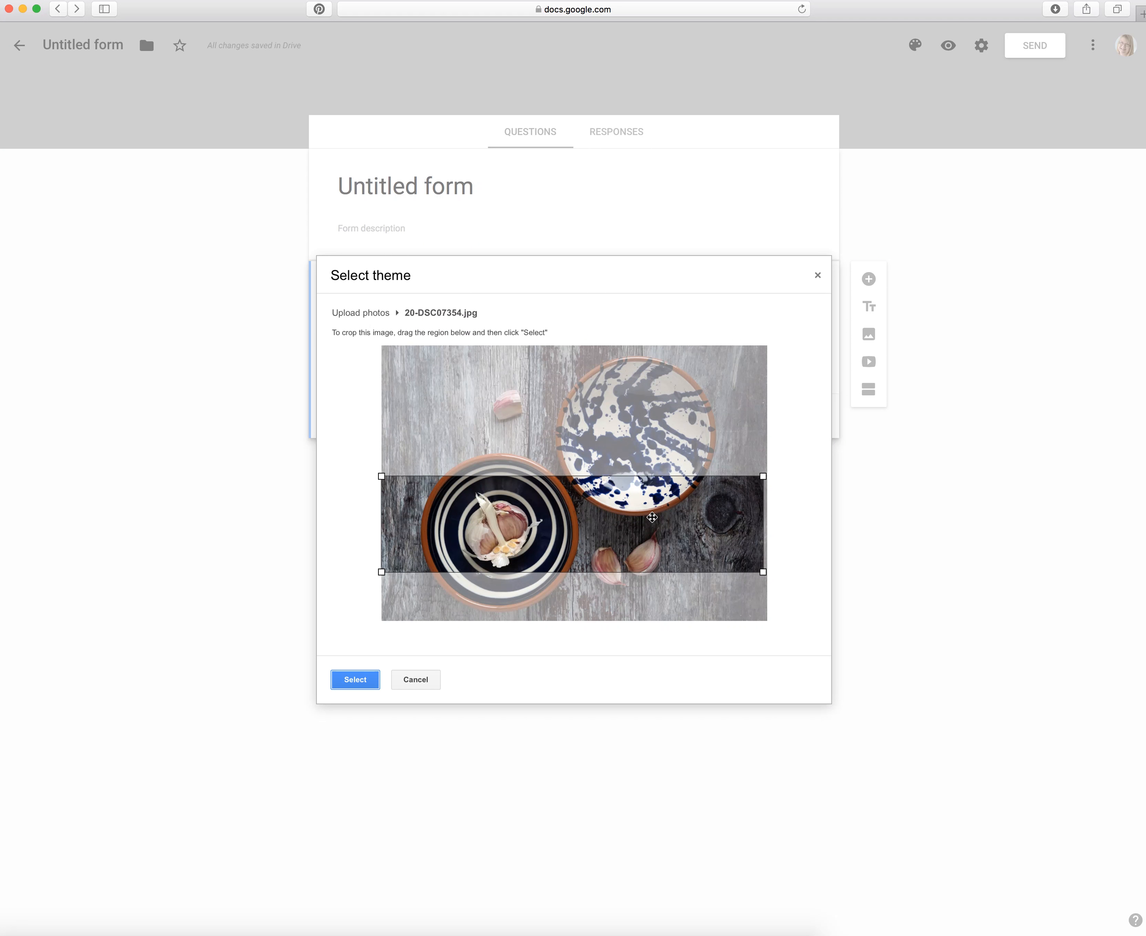
{"action": "left_click", "coordinate": [357, 679]}
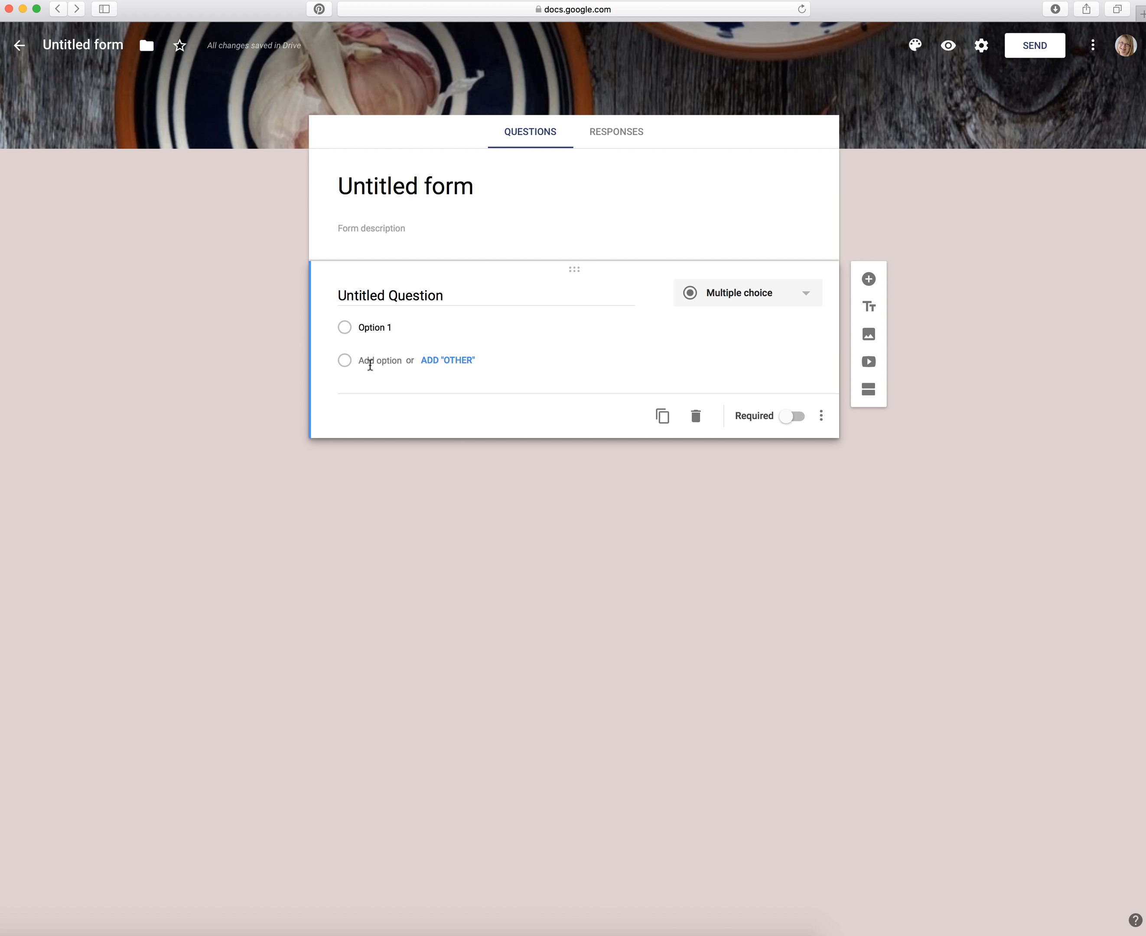
Title the form "Product Photography Workshop" and describe it as "Questionnaire for attendees (before workshop)"
{"action": "left_click", "coordinate": [360, 185]}
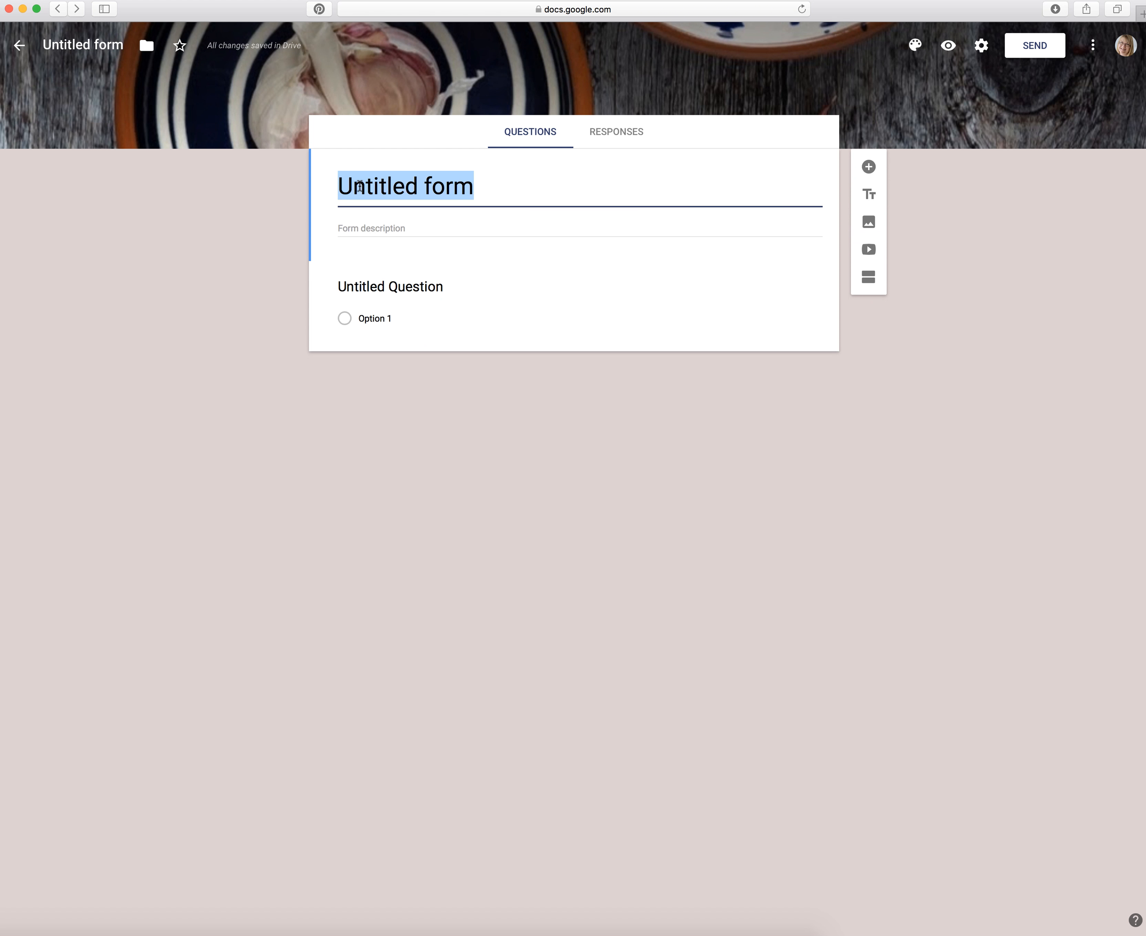
{"action": "type", "text": "Pr"}
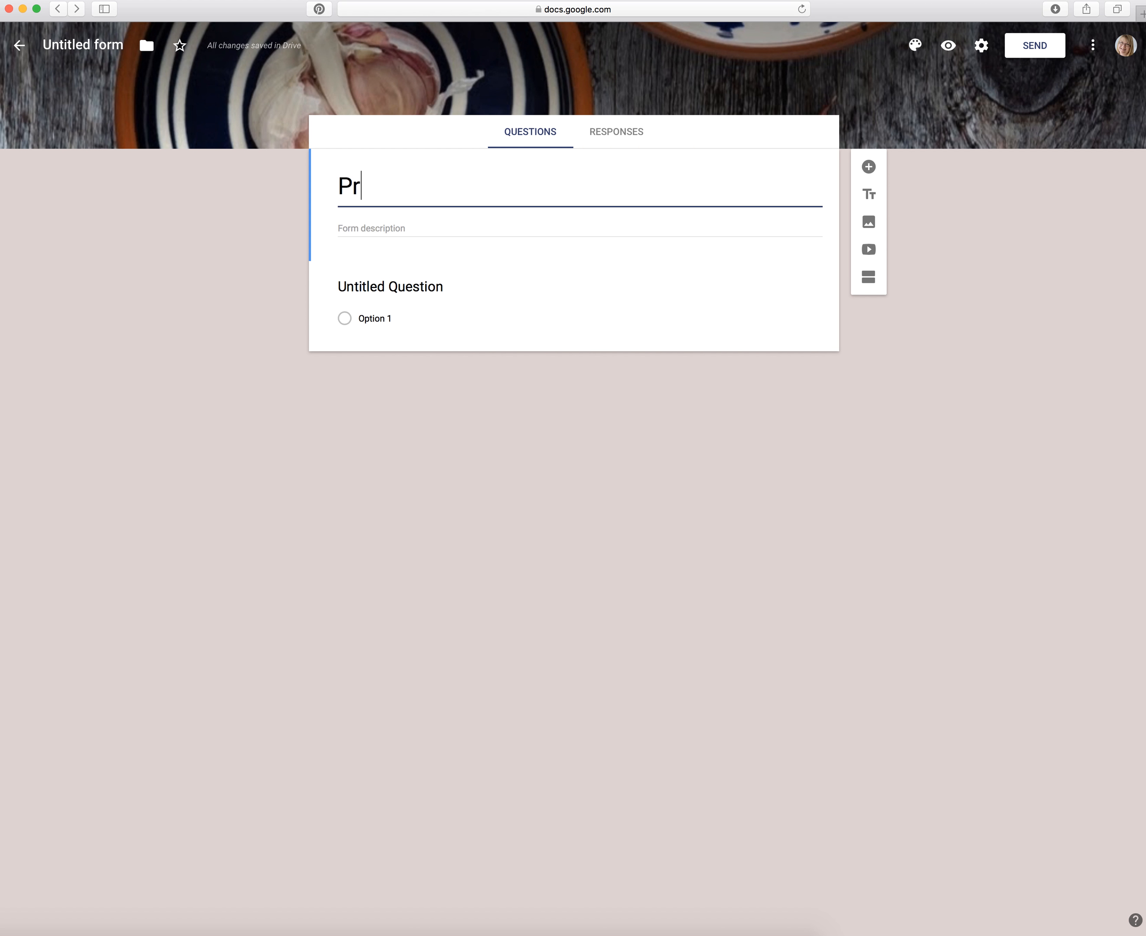
{"action": "type", "text": "oduct Phot"}
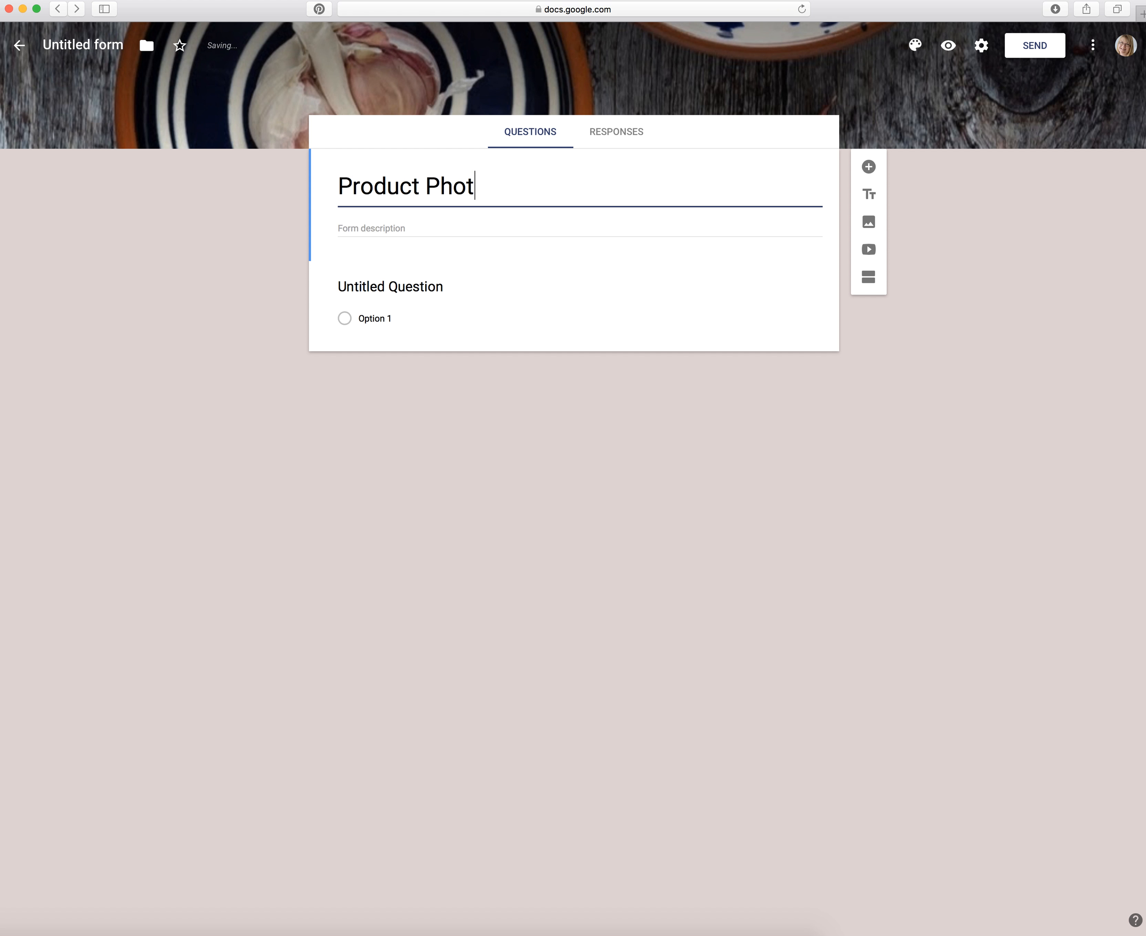
{"action": "type", "text": "ography "}
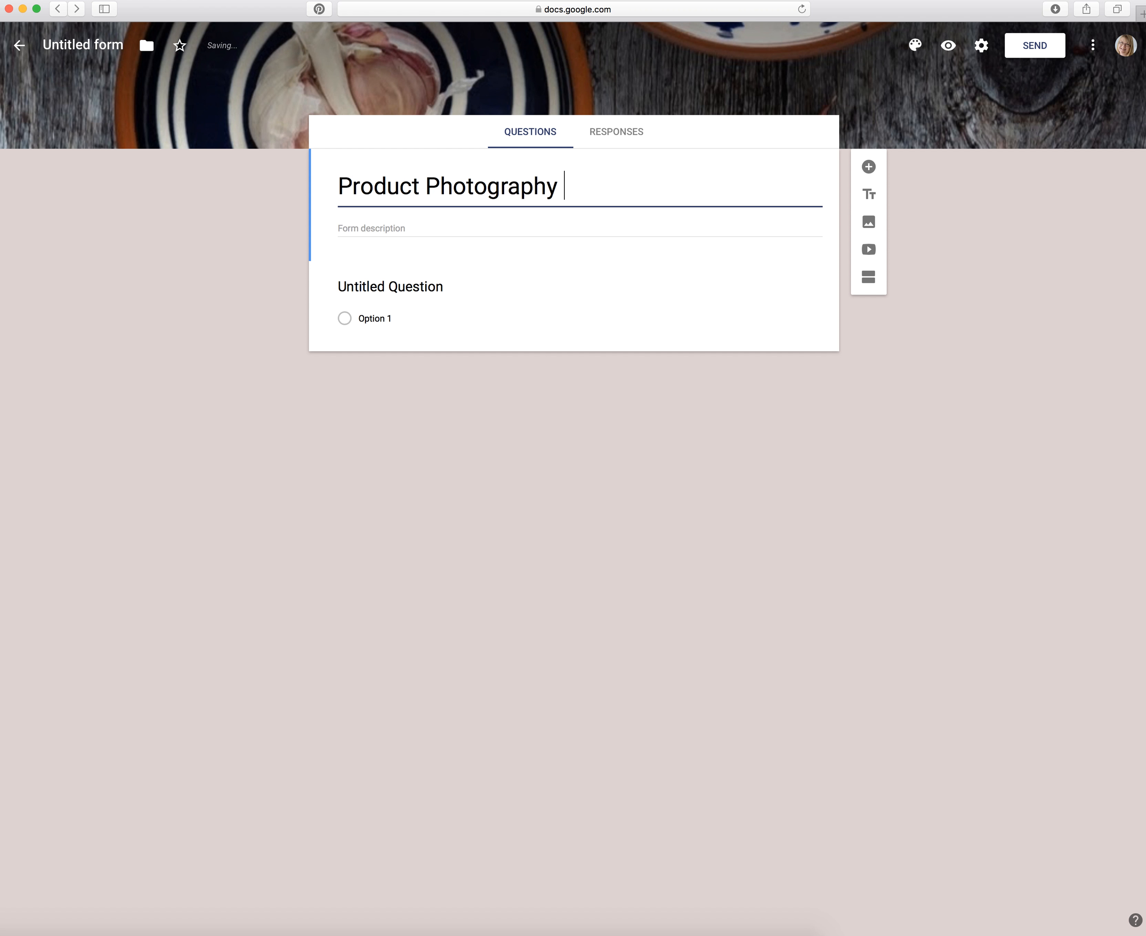
{"action": "type", "text": "Workshop"}
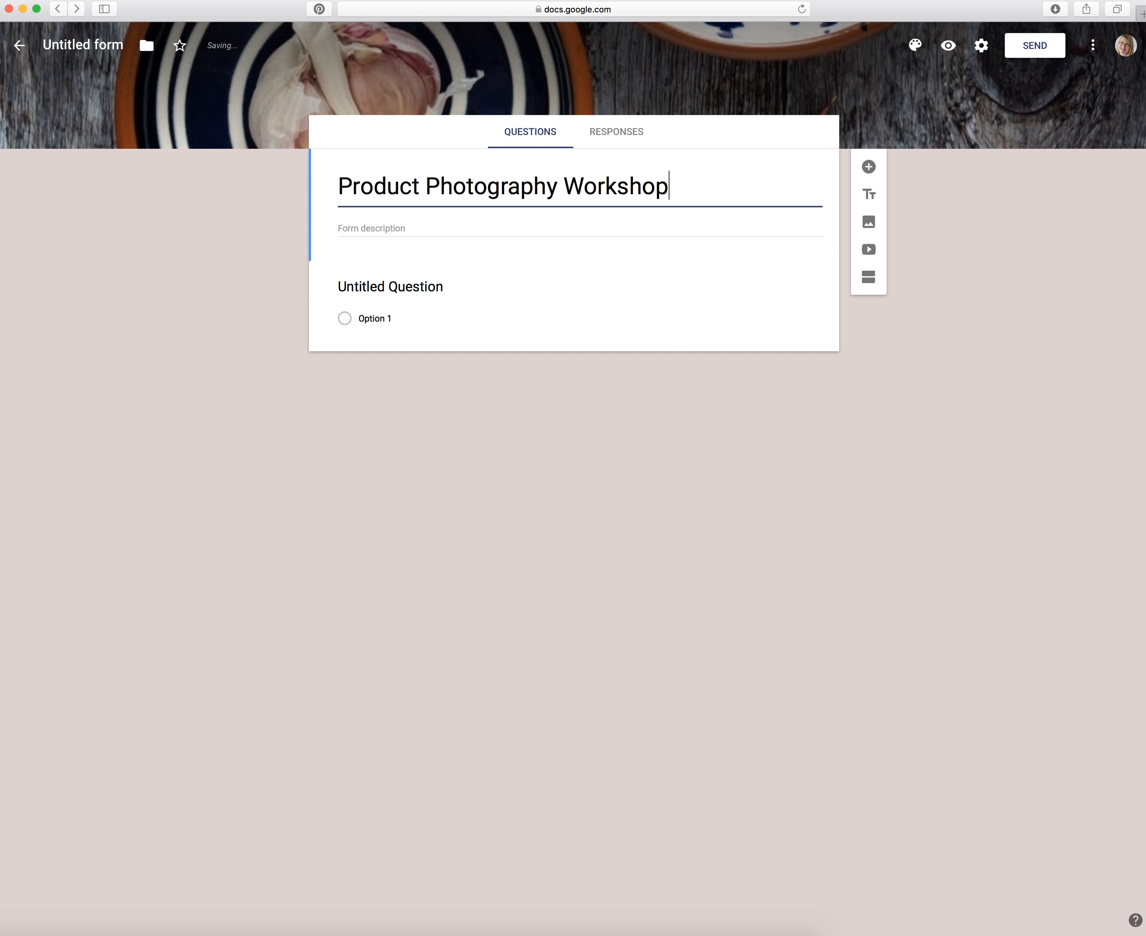
{"action": "left_click", "coordinate": [340, 227]}
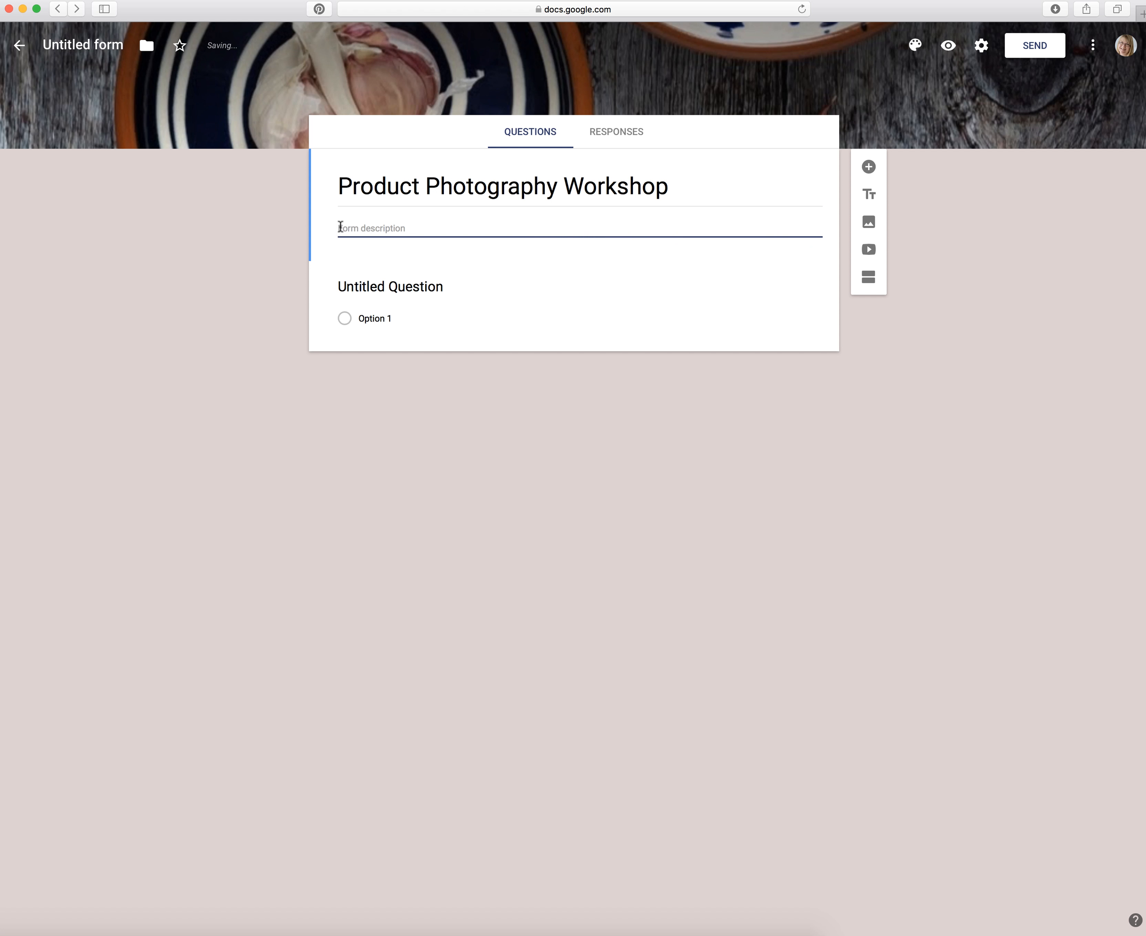
{"action": "type", "text": "Questionnaire for attendees (before workshop"}
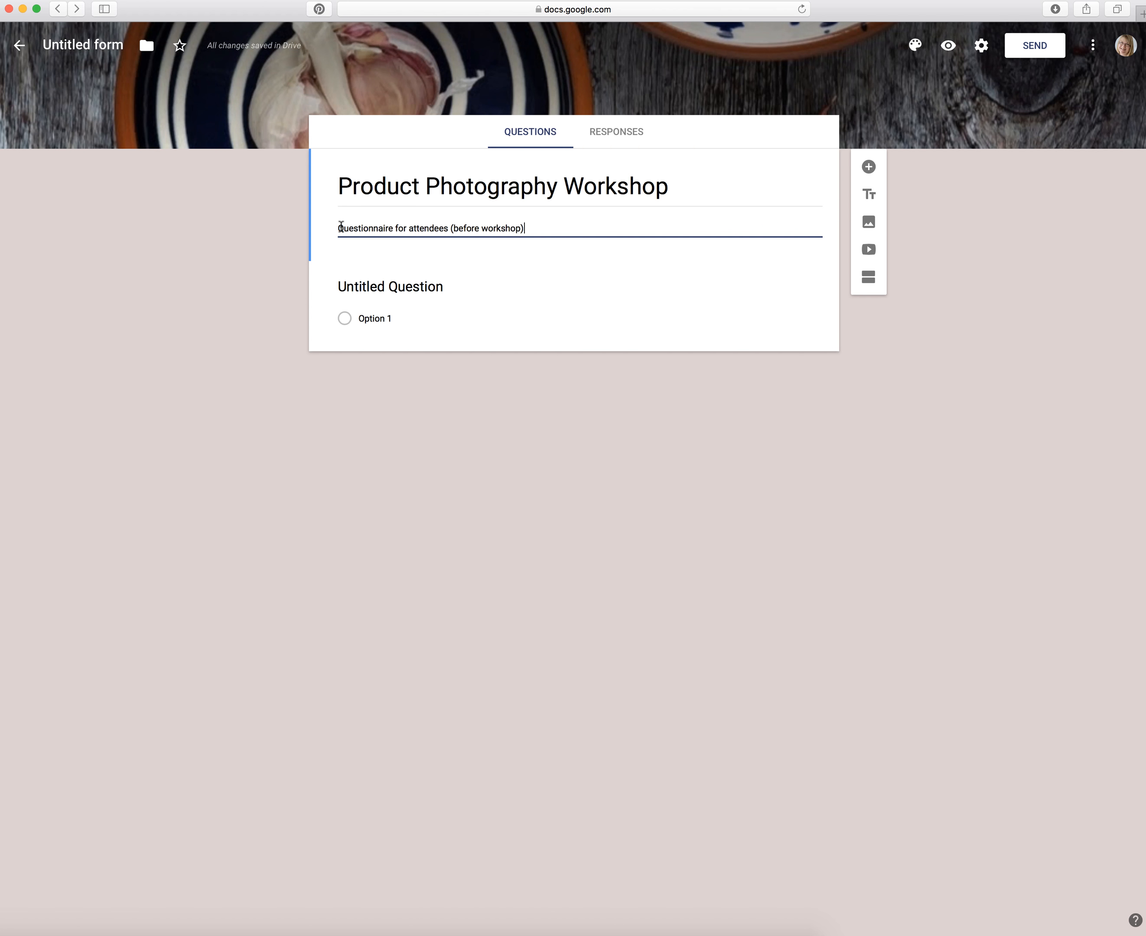
Turn the untitled question into a required short-answer question called "Name"
{"action": "left_click", "coordinate": [375, 286]}
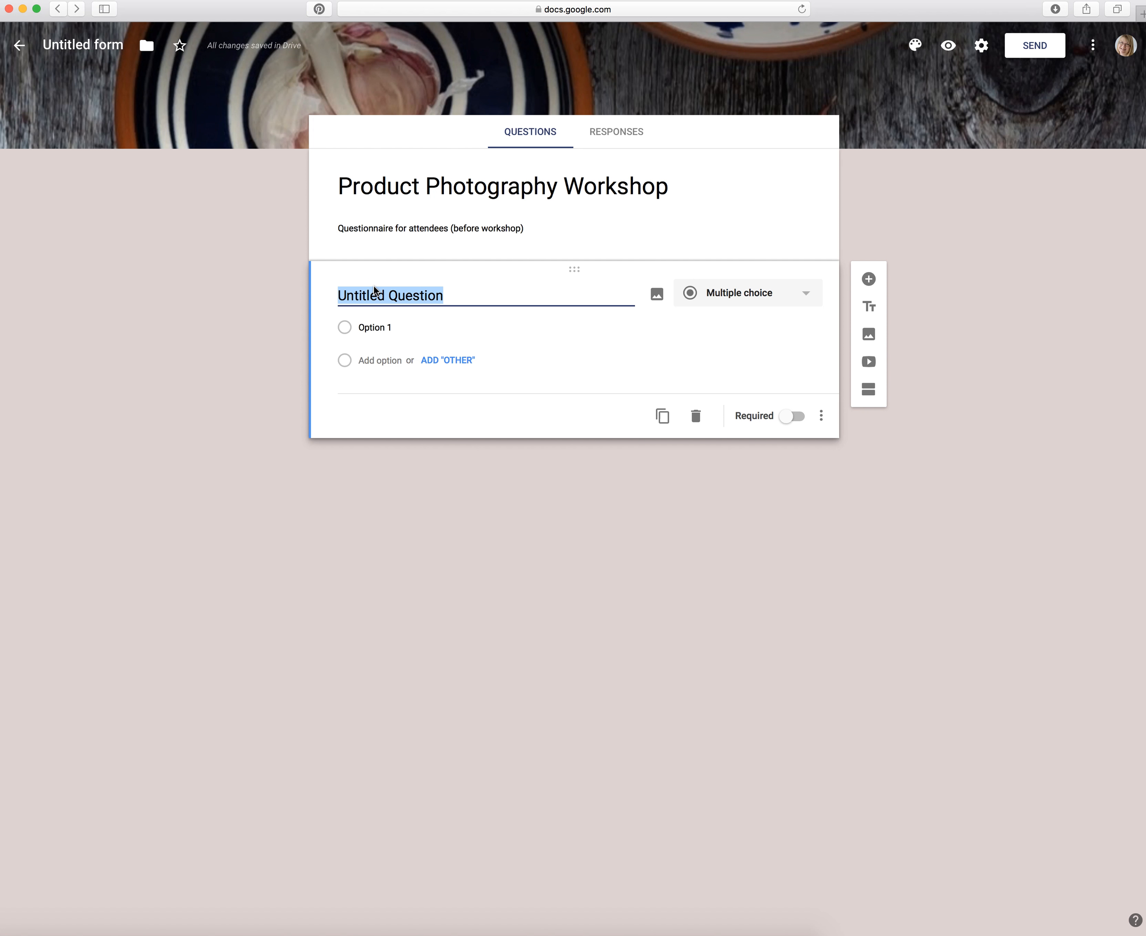
{"action": "type", "text": "Name"}
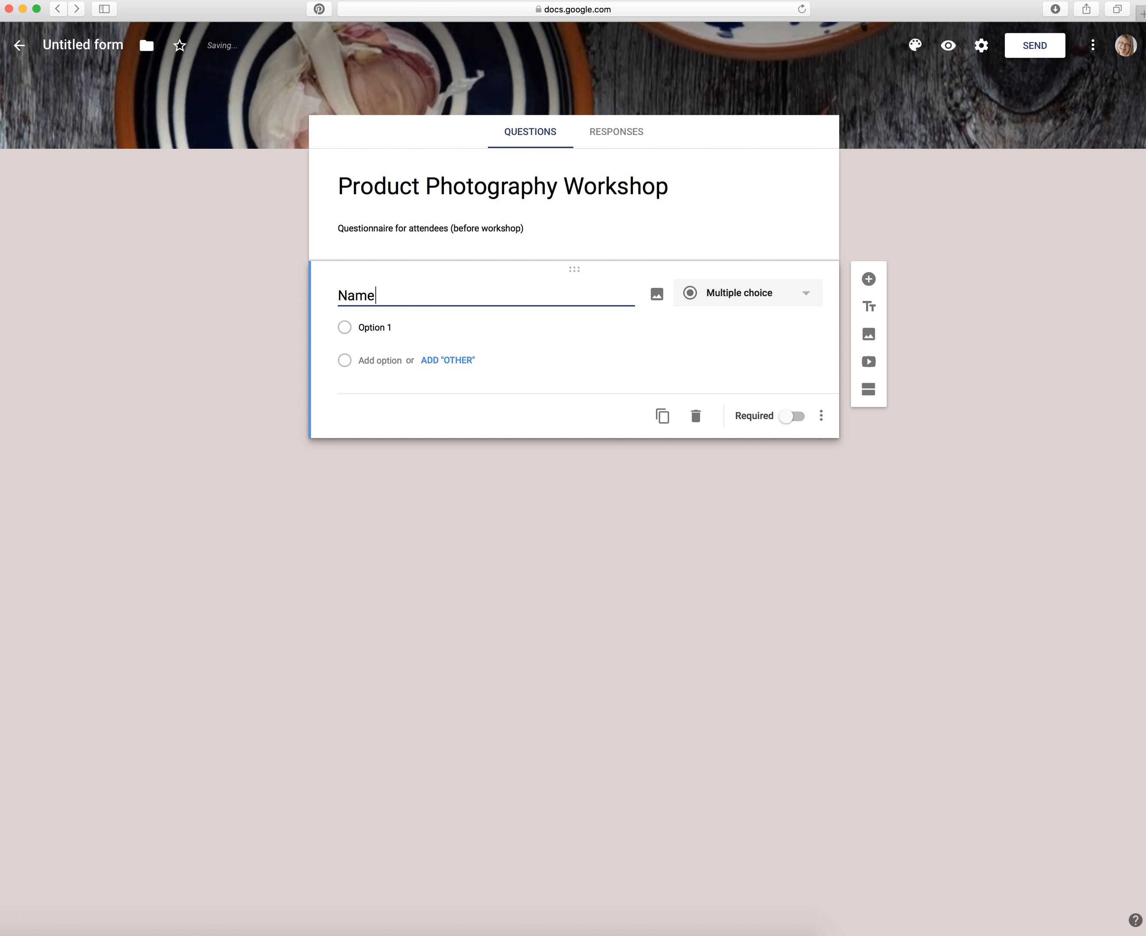
{"action": "left_click", "coordinate": [805, 295]}
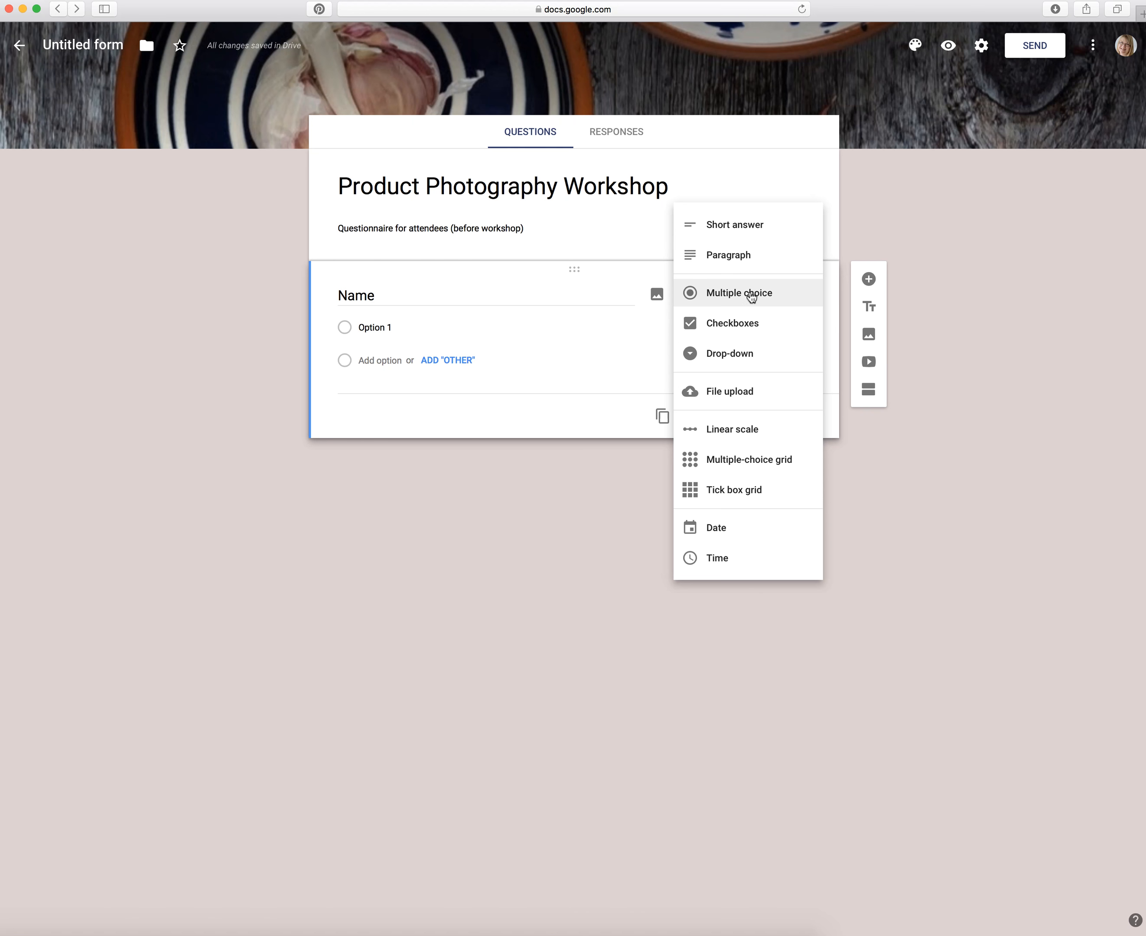
{"action": "left_click", "coordinate": [739, 225]}
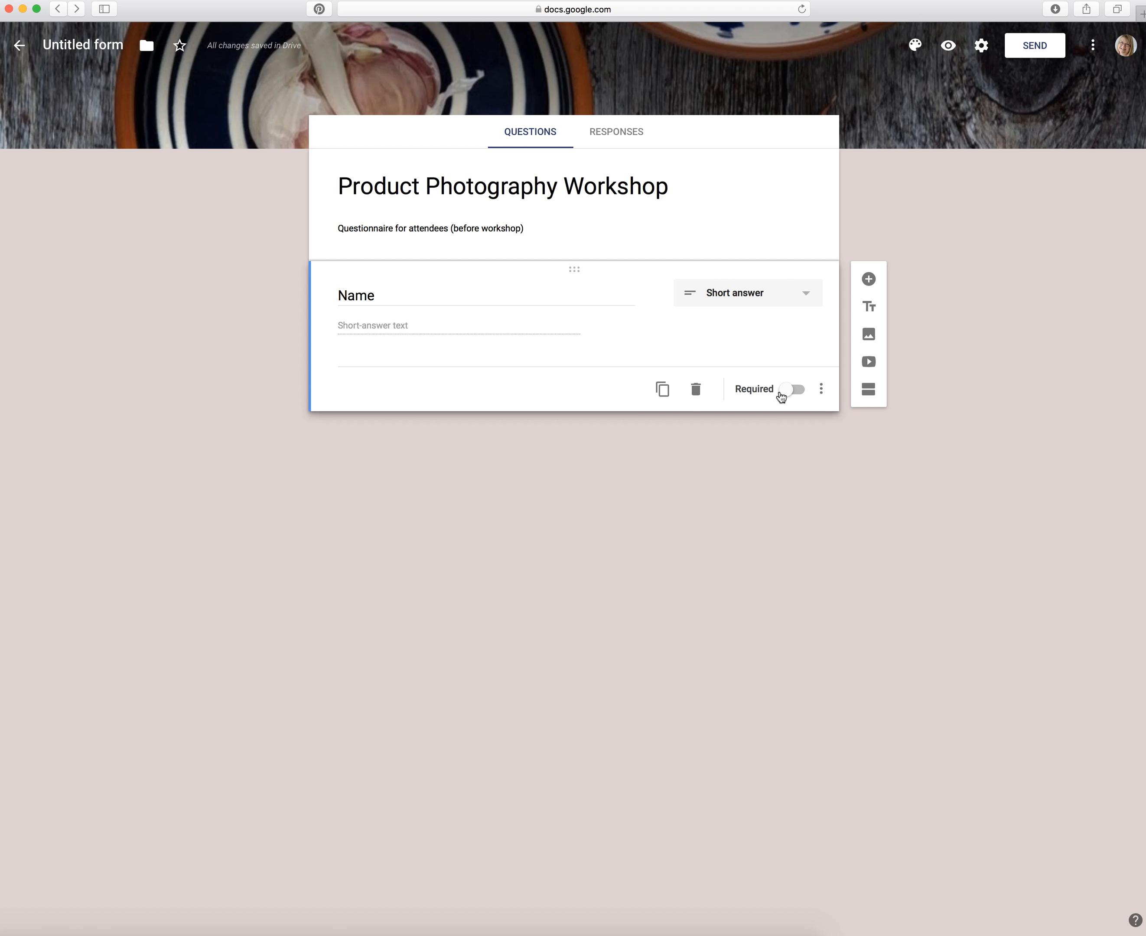
{"action": "left_click", "coordinate": [790, 391]}
{"action": "left_click", "coordinate": [821, 389]}
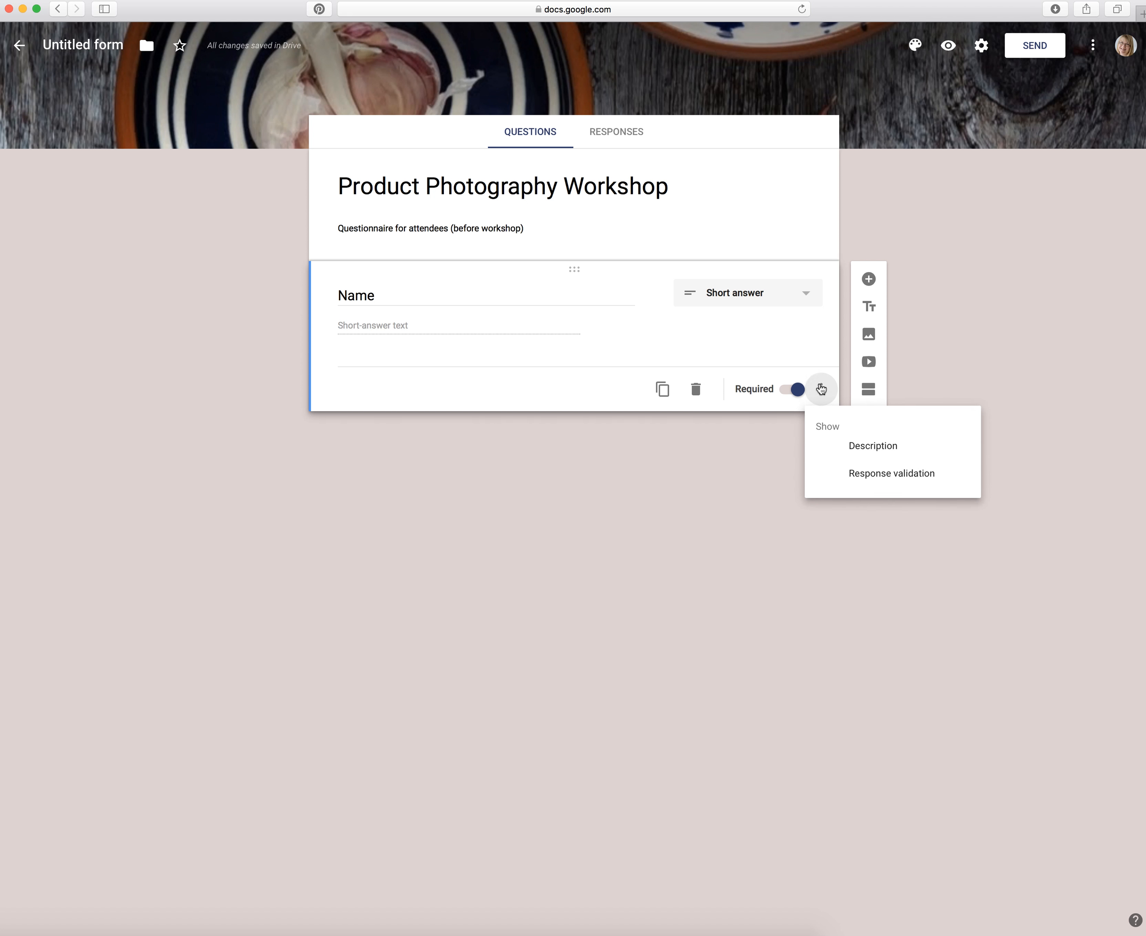
{"action": "left_click", "coordinate": [821, 388]}
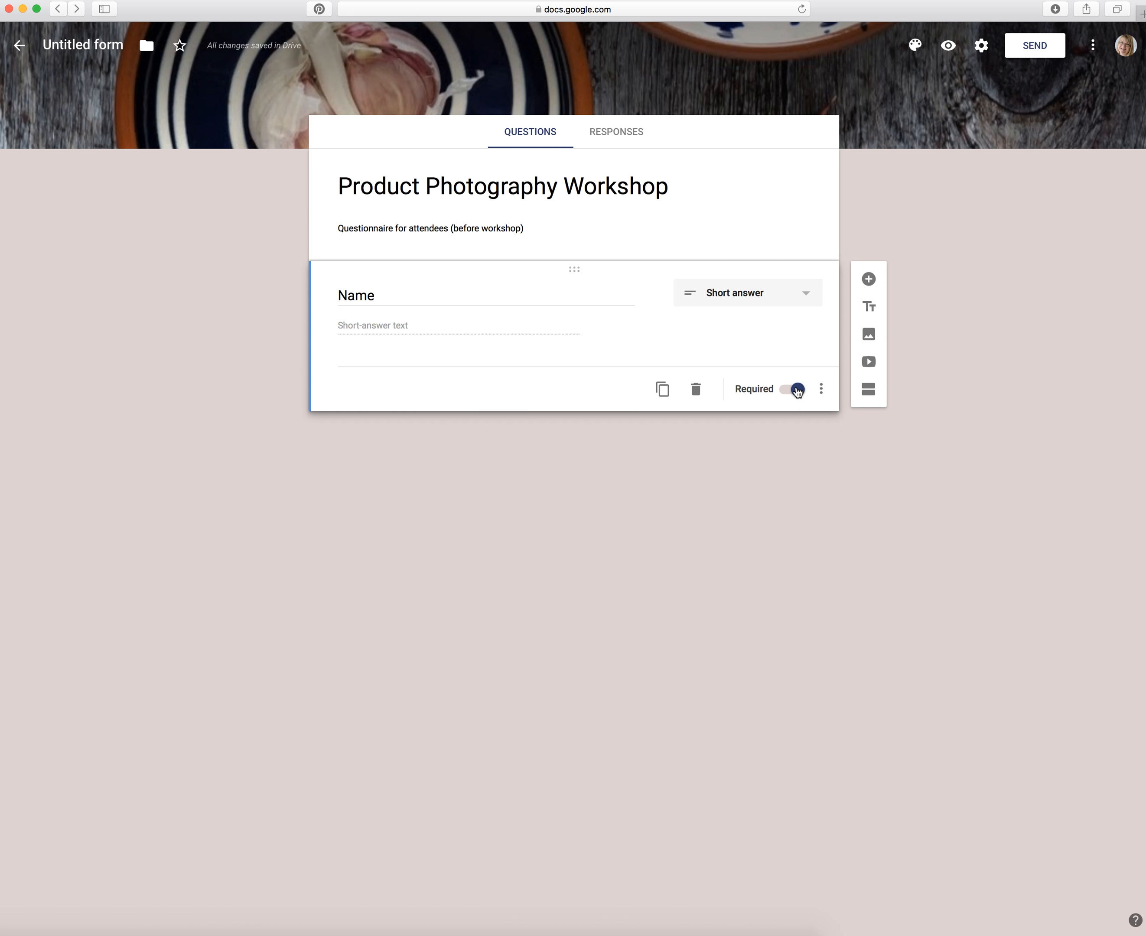
Add a second question reading "Which camera make or model do you own"
{"action": "left_click", "coordinate": [869, 280]}
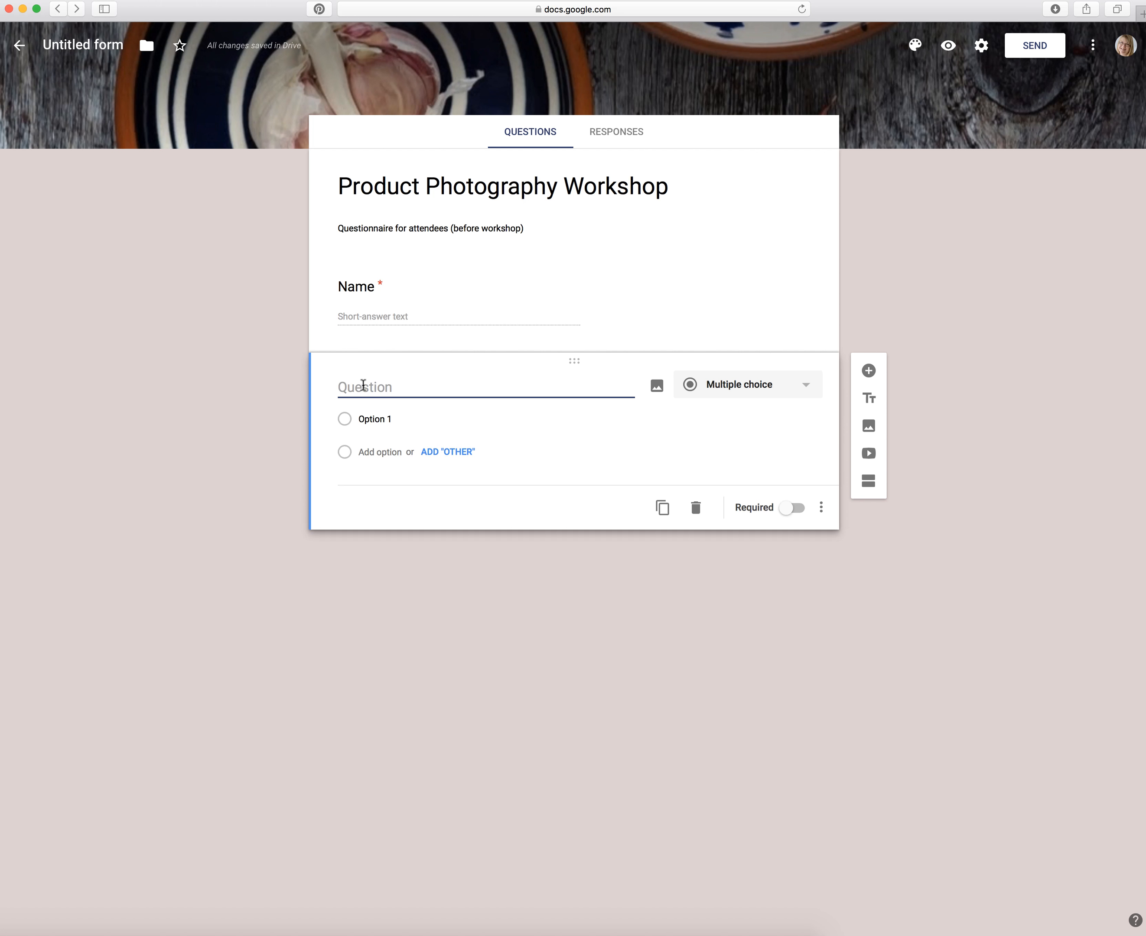
{"action": "type", "text": "Which camer"}
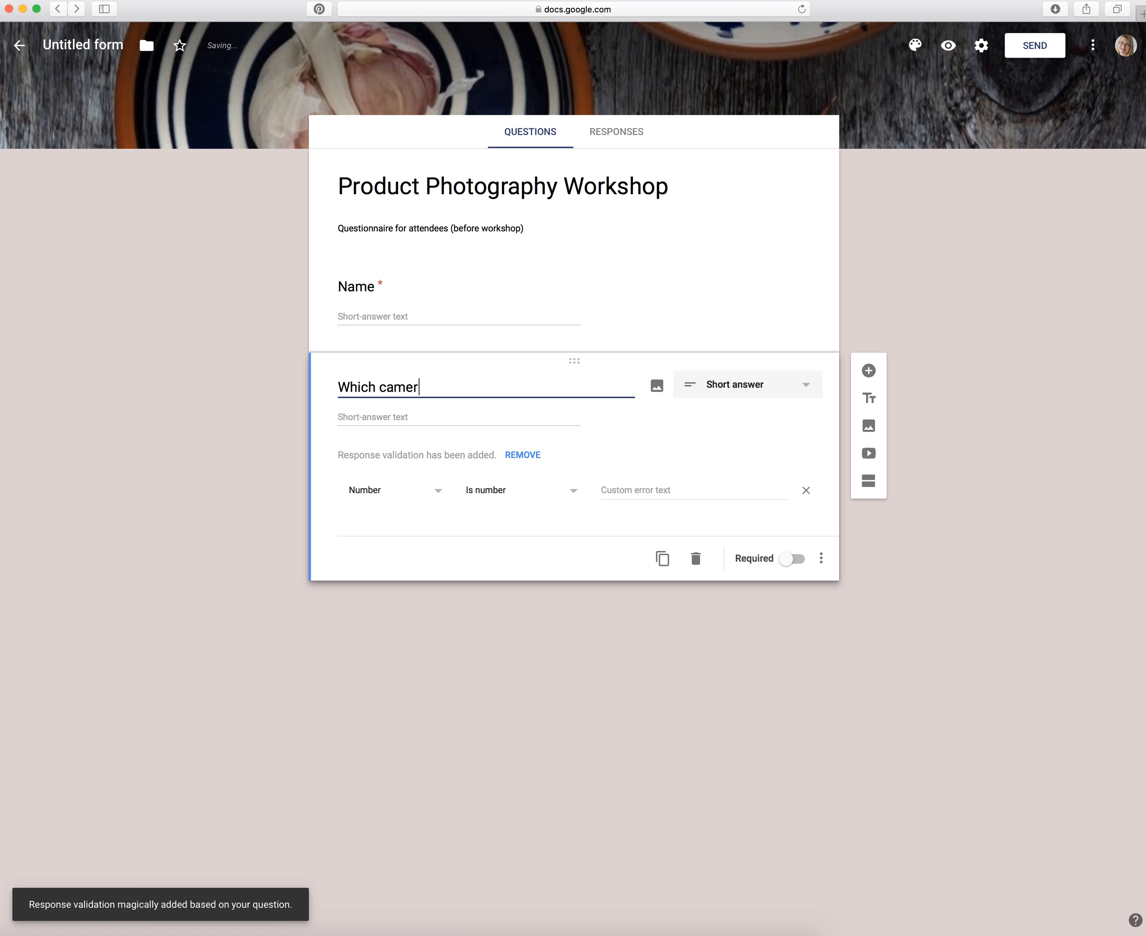
{"action": "type", "text": "a maor"}
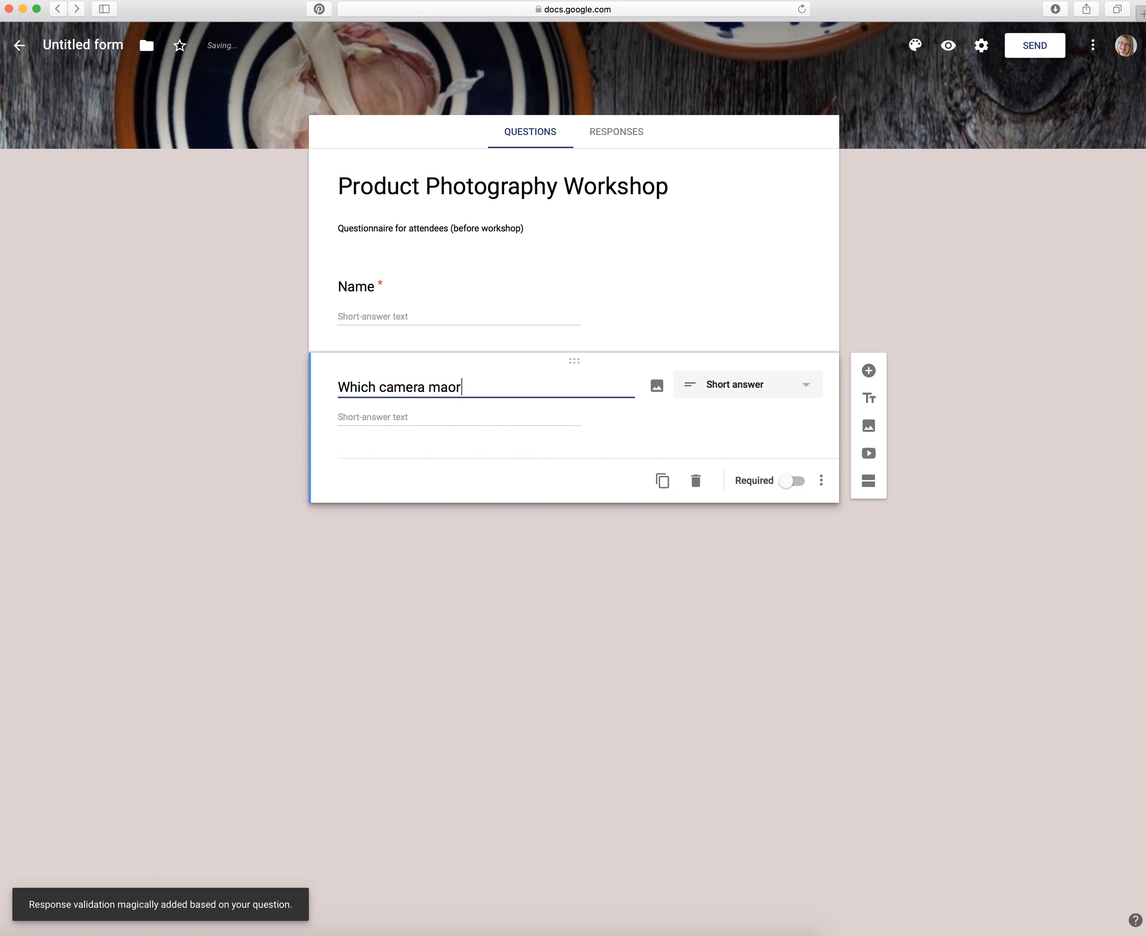
{"action": "key", "text": "BackSpace"}
{"action": "key", "text": "BackSpace"}
{"action": "key", "text": "BackSpace"}
{"action": "key", "text": "BackSpace"}
{"action": "key", "text": "BackSpace"}
{"action": "type", "text": "make or model do you "}
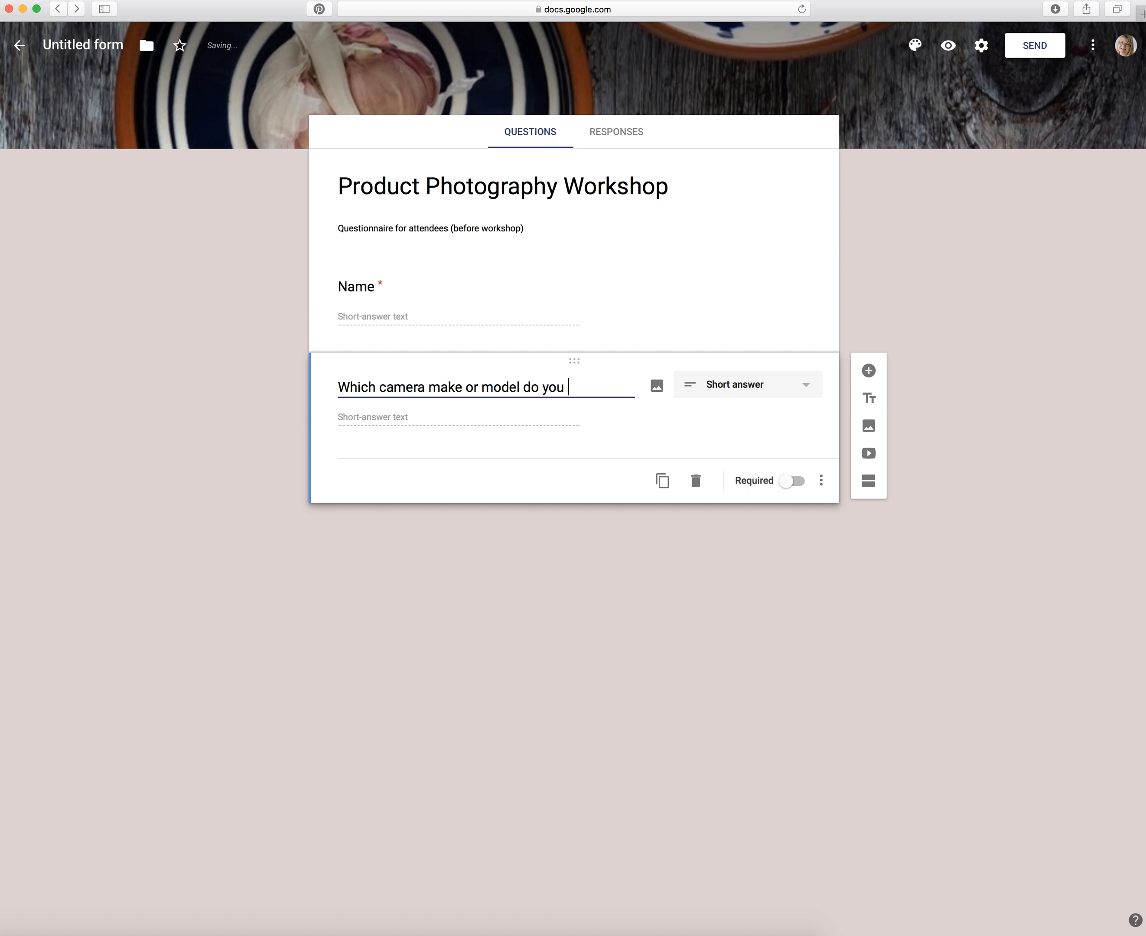
{"action": "type", "text": "own"}
Reword the camera question as "What camera make or model do you own?" and set its answer type to Paragraph
{"action": "left_click_drag", "start_coordinate": [349, 387], "coordinate": [373, 388]}
{"action": "type", "text": "at"}
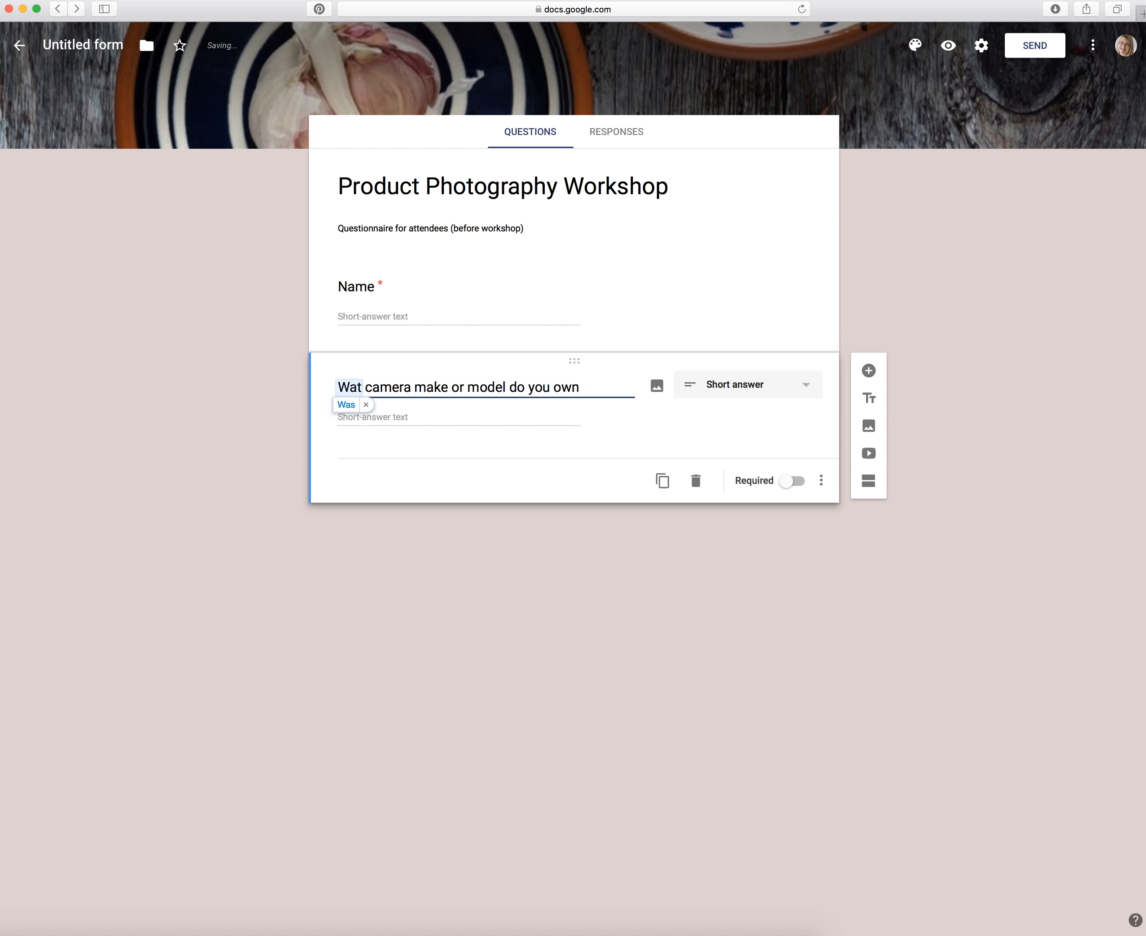
{"action": "key", "text": "BackSpace"}
{"action": "key", "text": "BackSpace"}
{"action": "left_click", "coordinate": [588, 387]}
{"action": "type", "text": "?"}
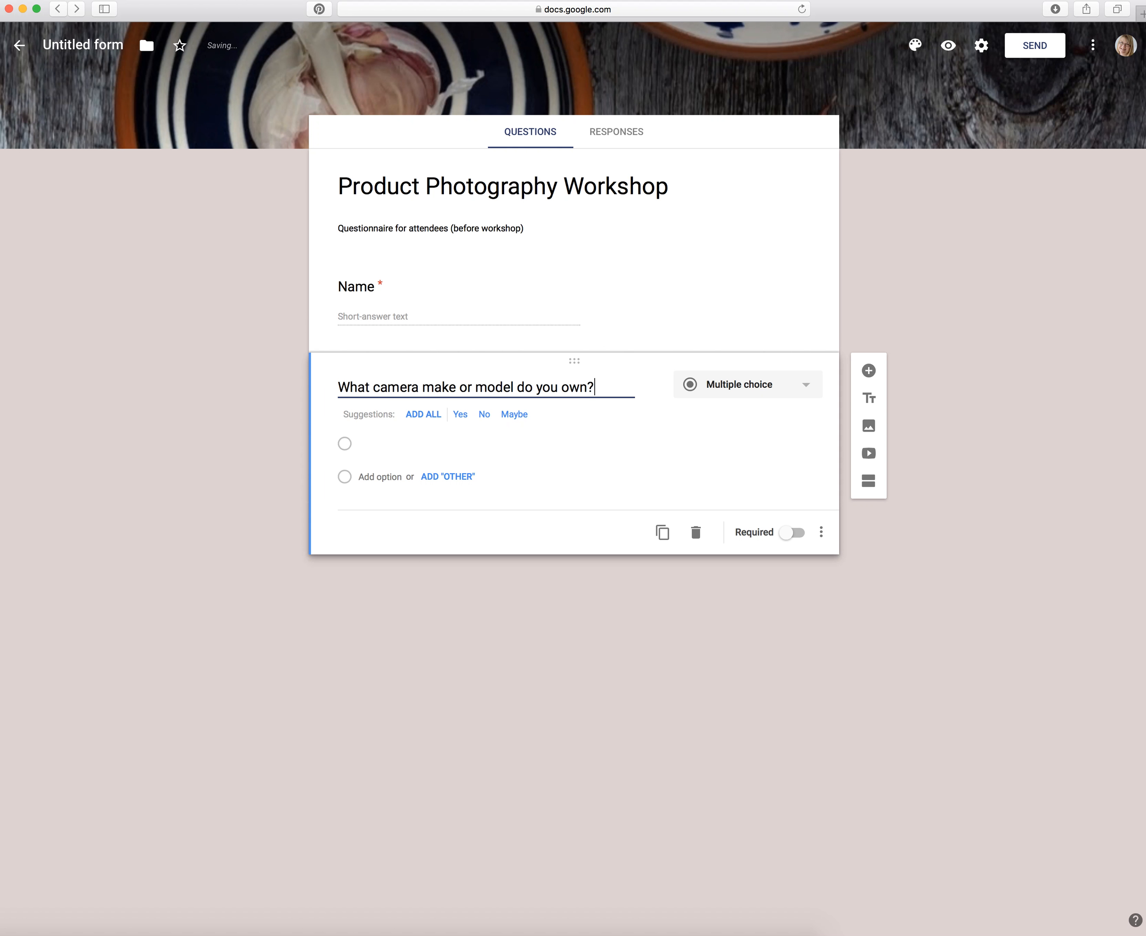
{"action": "left_click", "coordinate": [806, 390]}
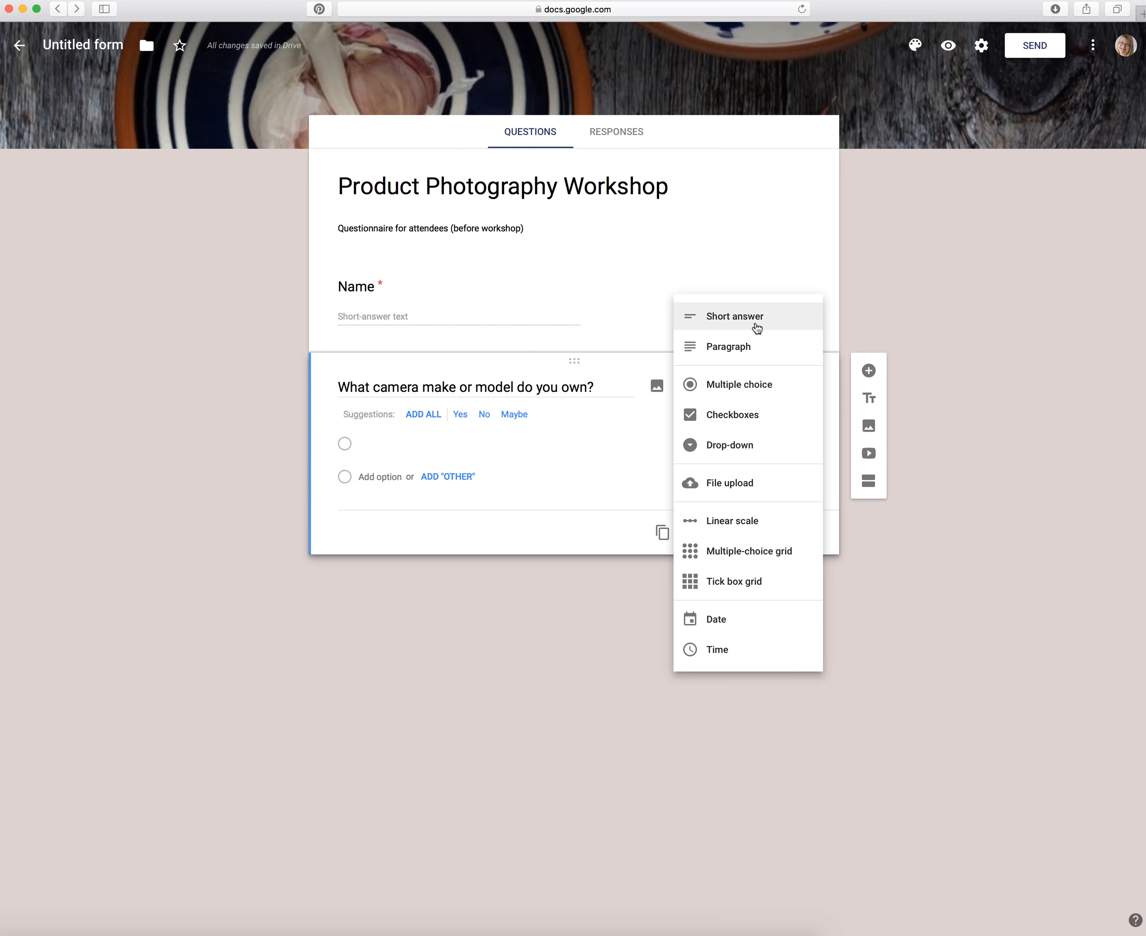
{"action": "left_click", "coordinate": [744, 349]}
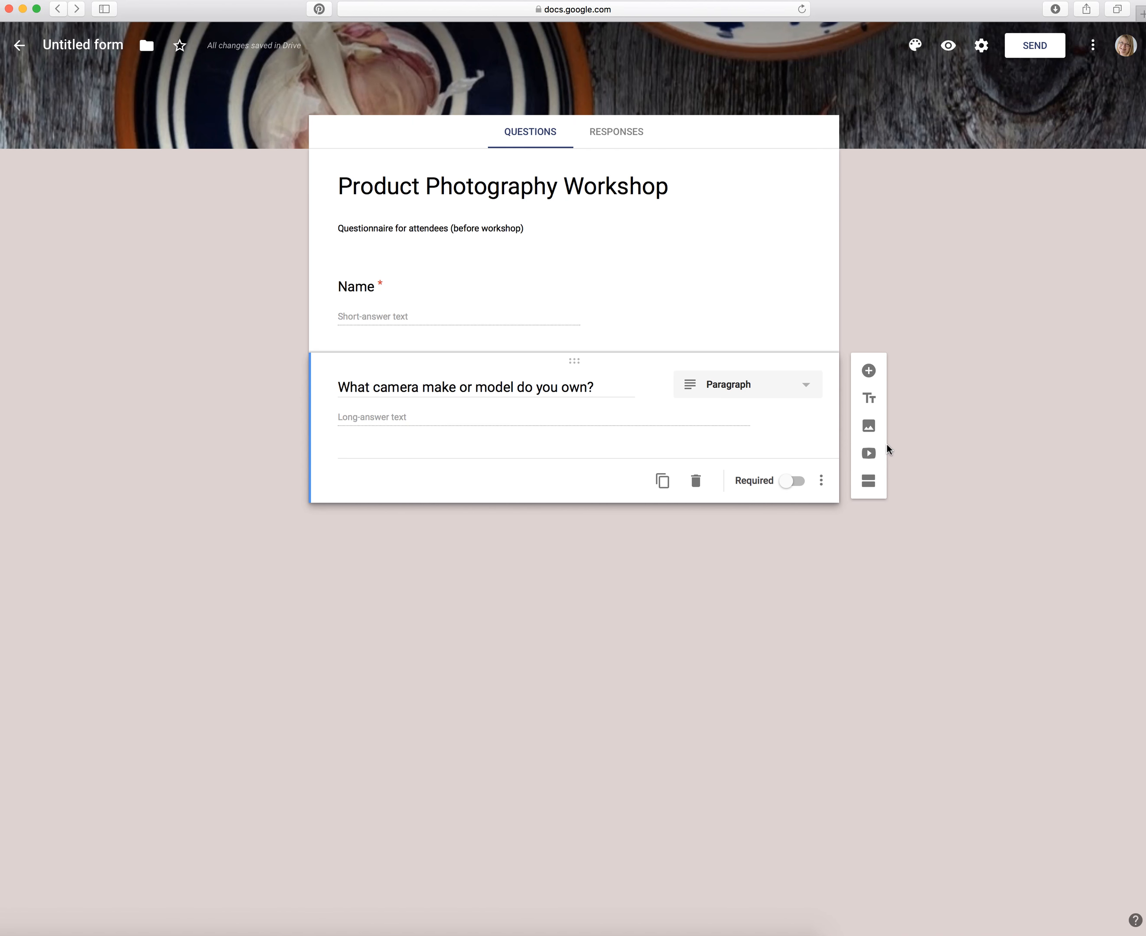
Add a third question reading "List any lenses you own."
{"action": "left_click", "coordinate": [868, 371]}
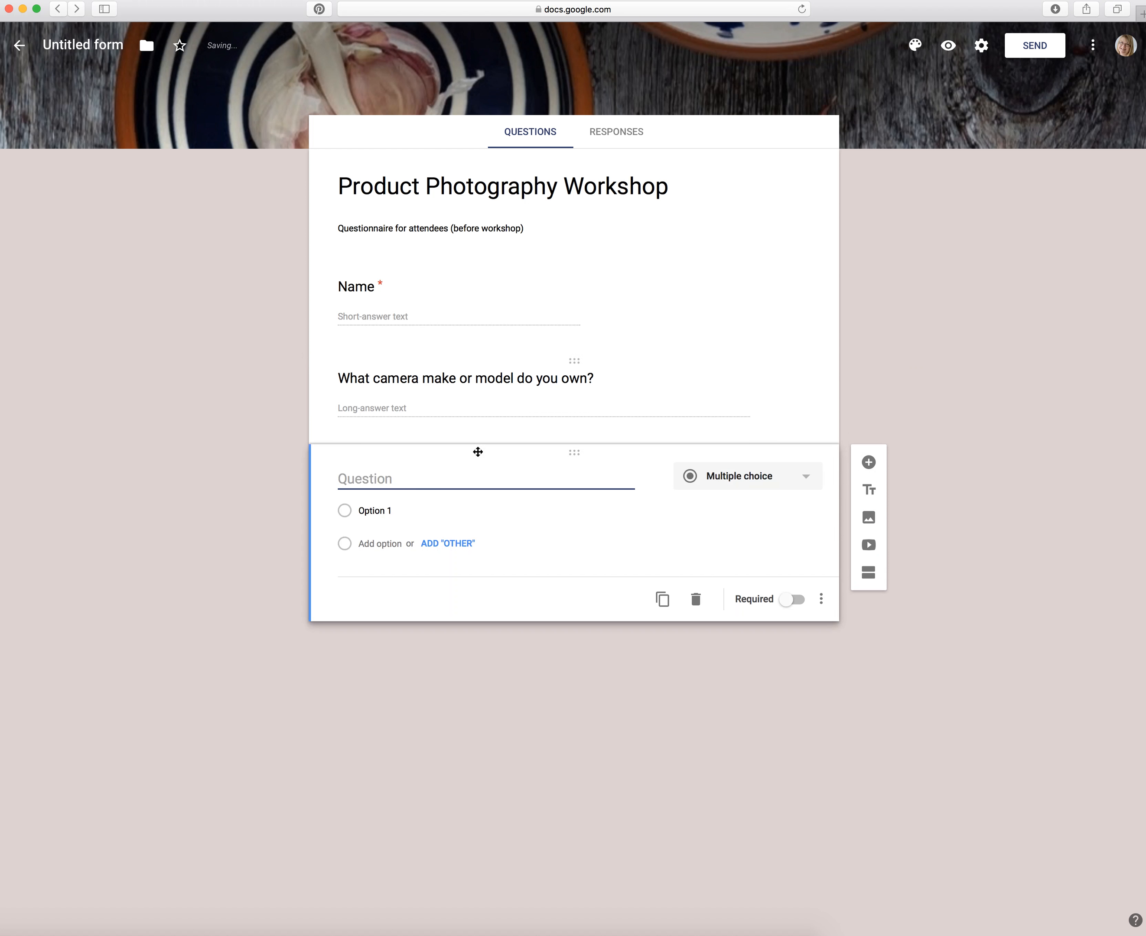
{"action": "type", "text": "List any lenses you own."}
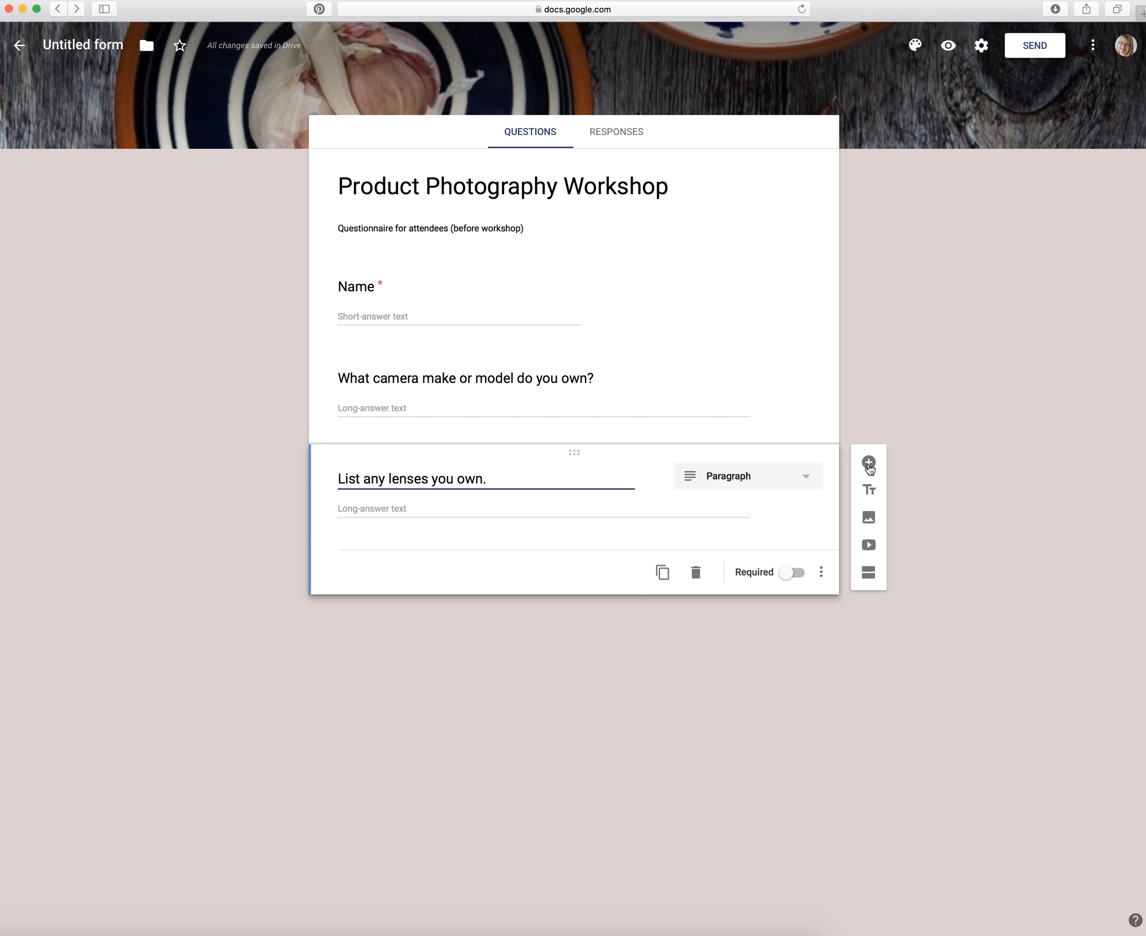
Add a multiple-choice question reading "Do you own a tripod?" with the suggested answers Yes and No
{"action": "left_click", "coordinate": [868, 462]}
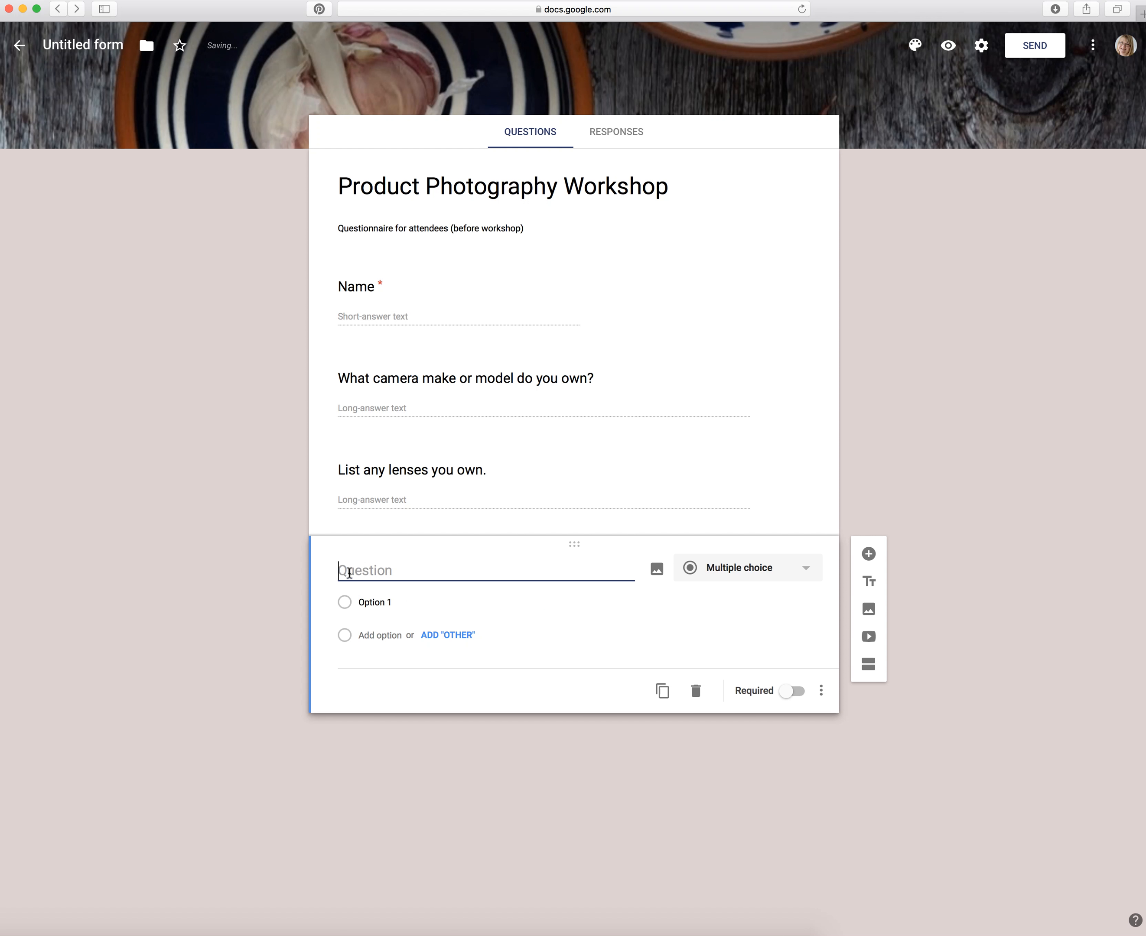
{"action": "type", "text": "Do you own a tripod?"}
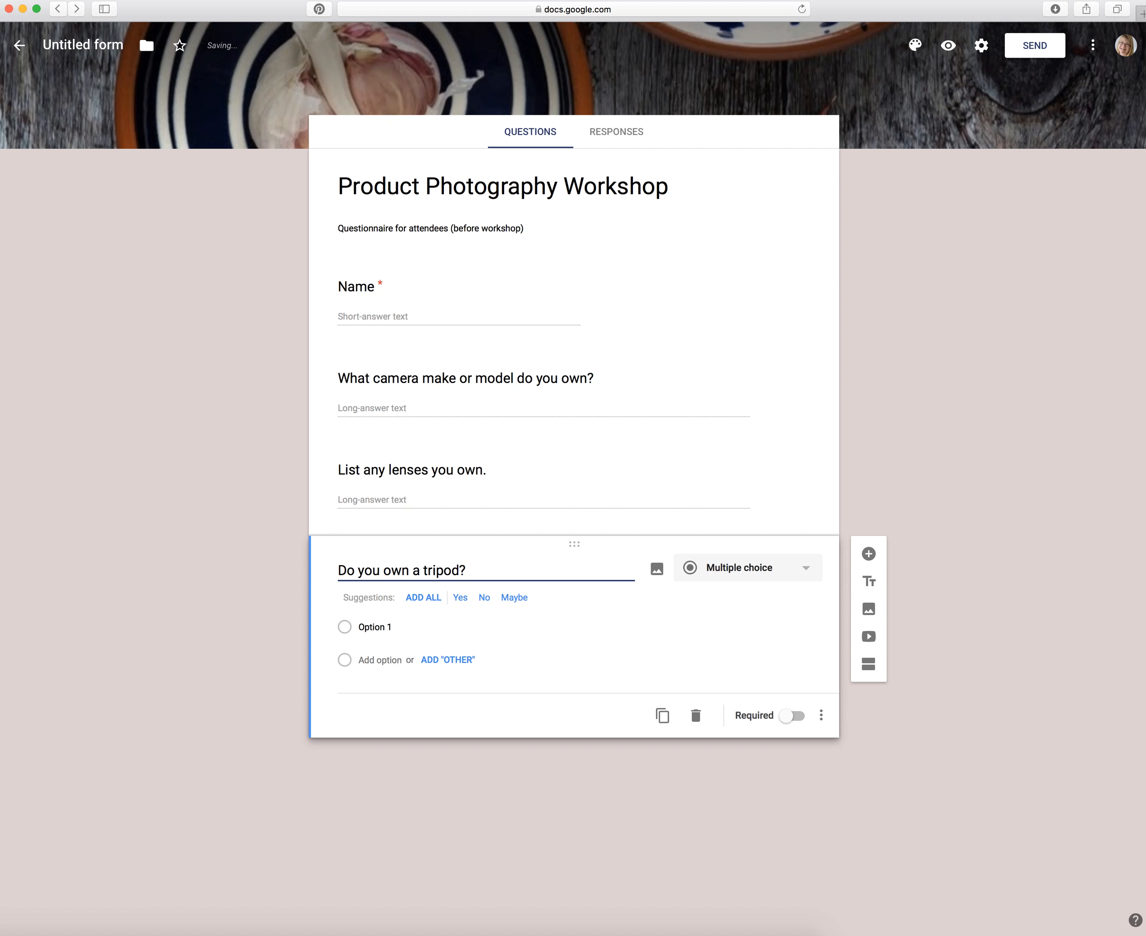
{"action": "left_click", "coordinate": [461, 601]}
{"action": "left_click", "coordinate": [460, 600]}
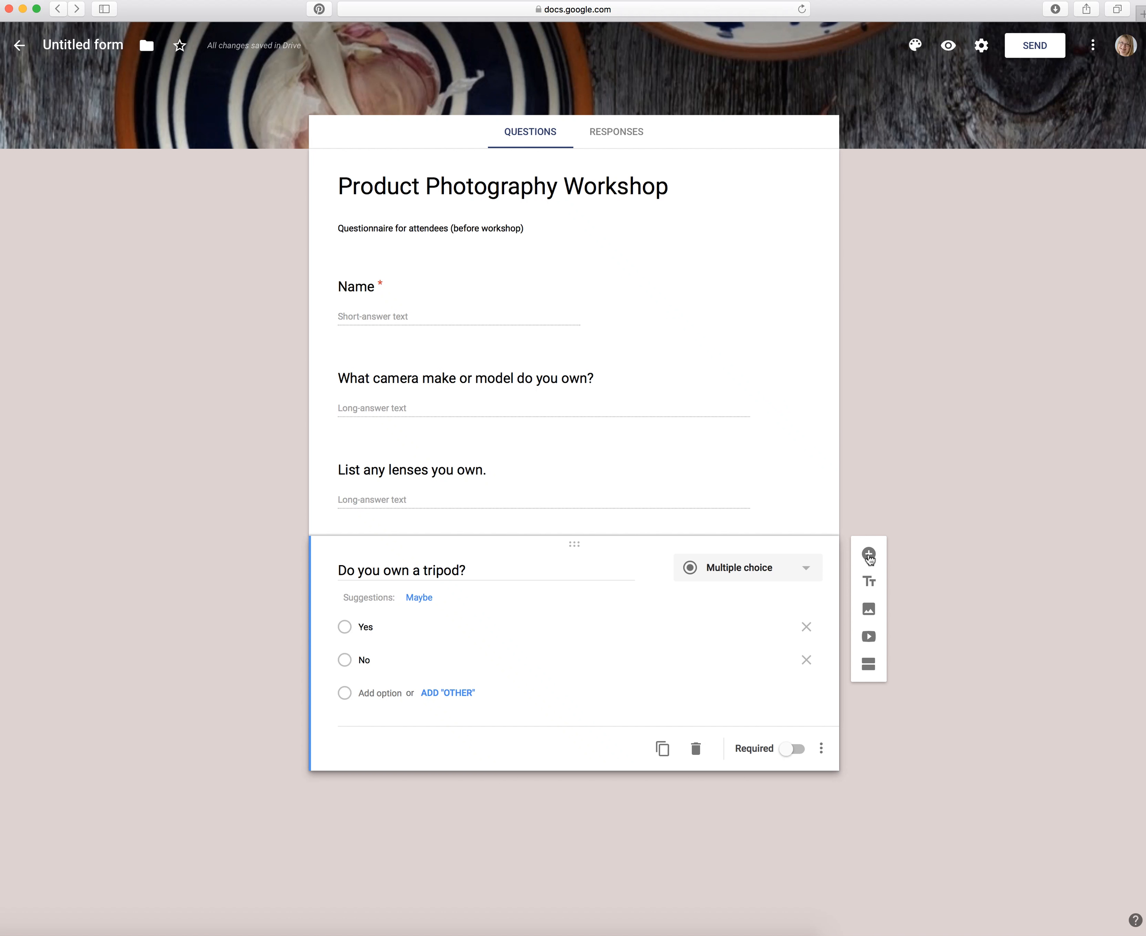
Add a checkboxes question reading "Which of the following modes / settings are you comfortable using?"
{"action": "left_click", "coordinate": [869, 555]}
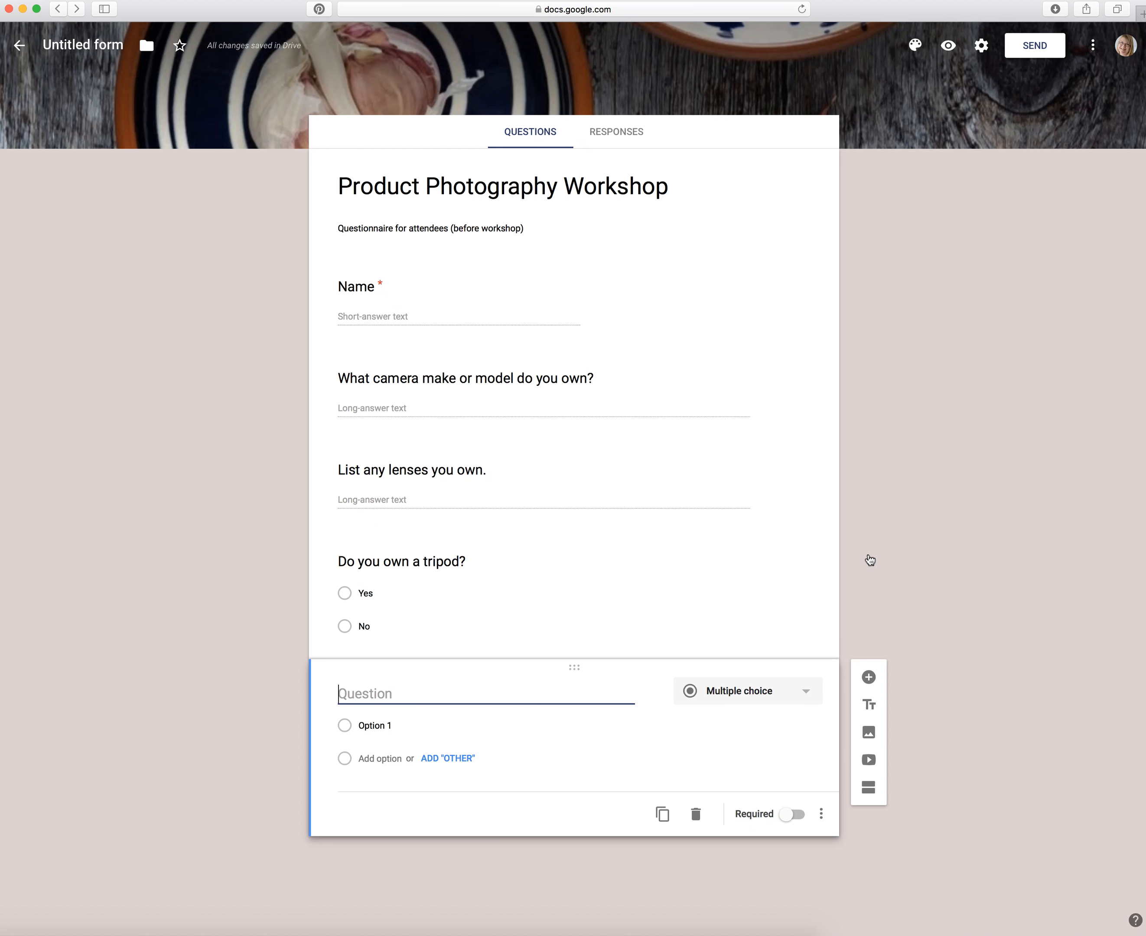
{"action": "type", "text": "Which of the "}
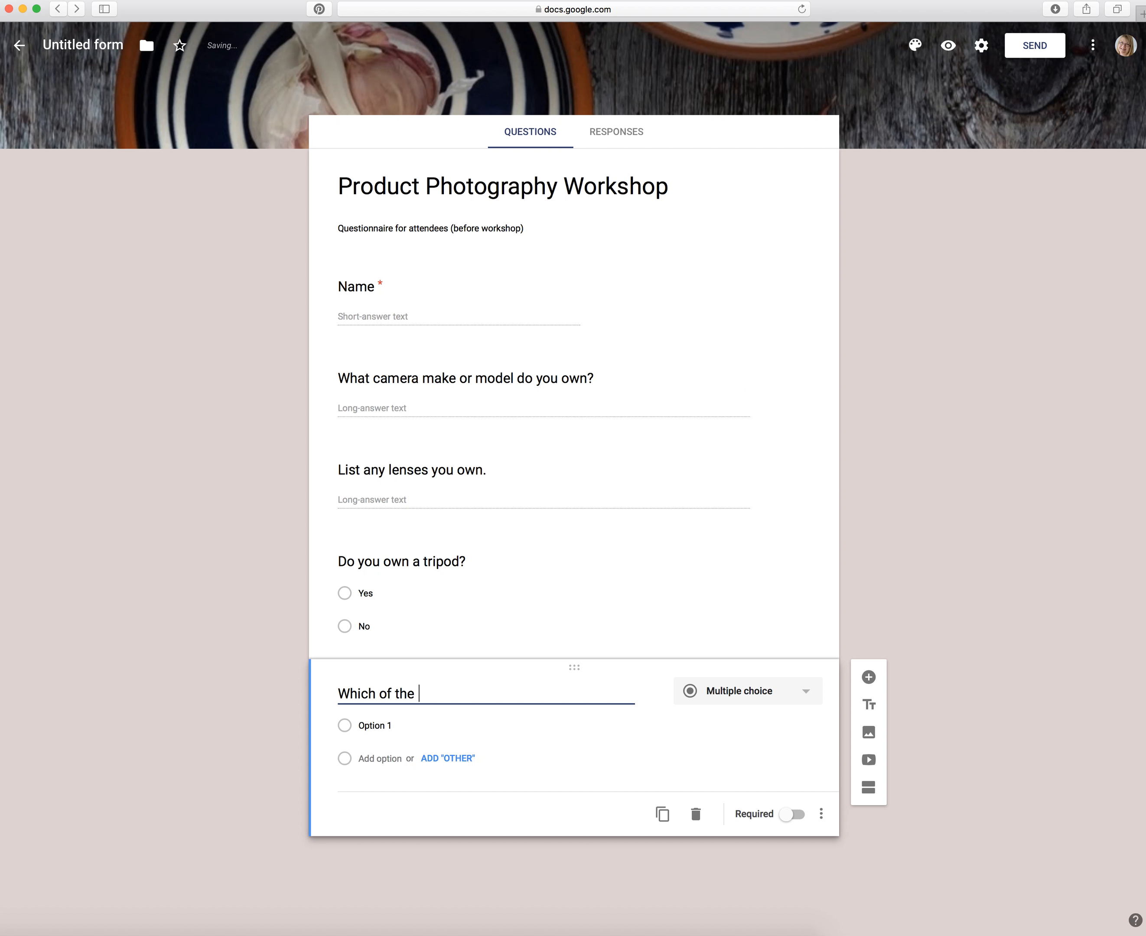
{"action": "type", "text": "following modes / settings are y"}
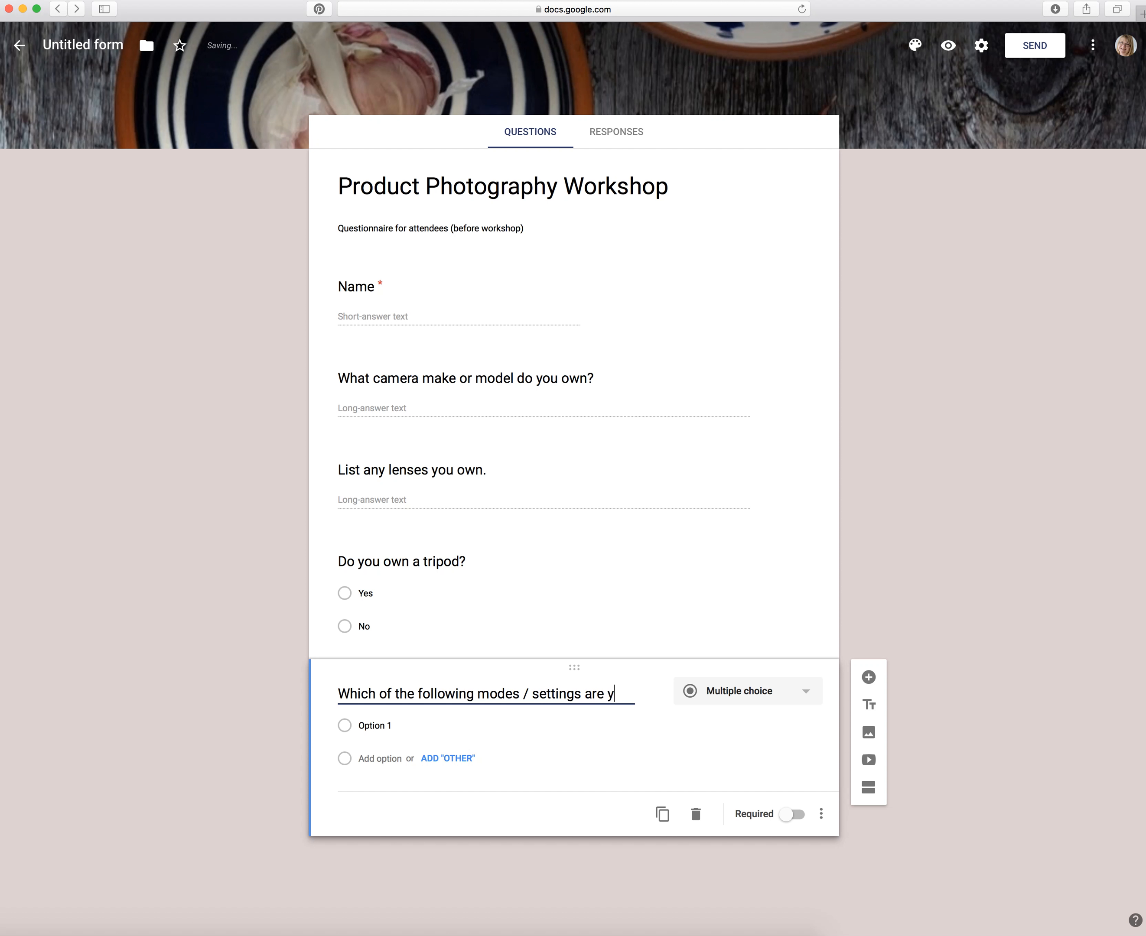
{"action": "type", "text": "ou comforta"}
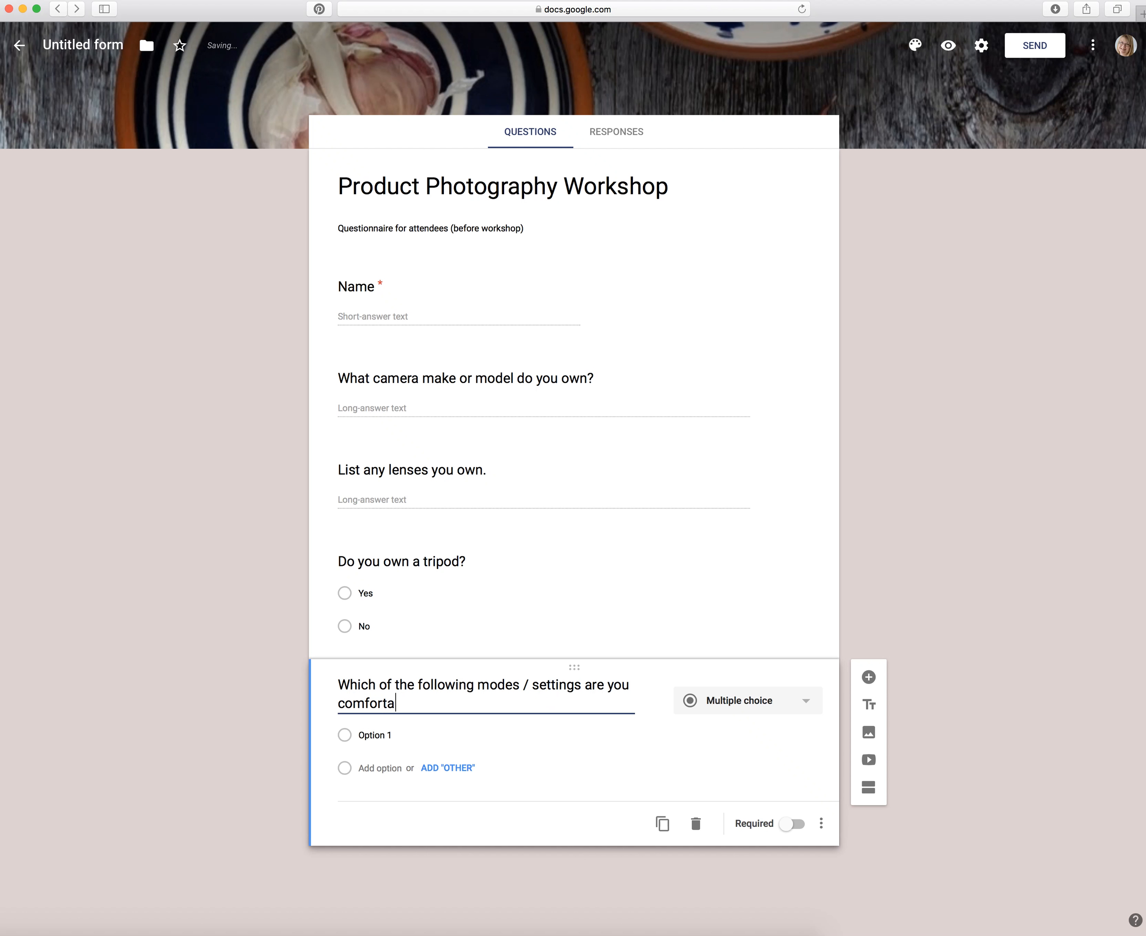
{"action": "type", "text": "ble using?"}
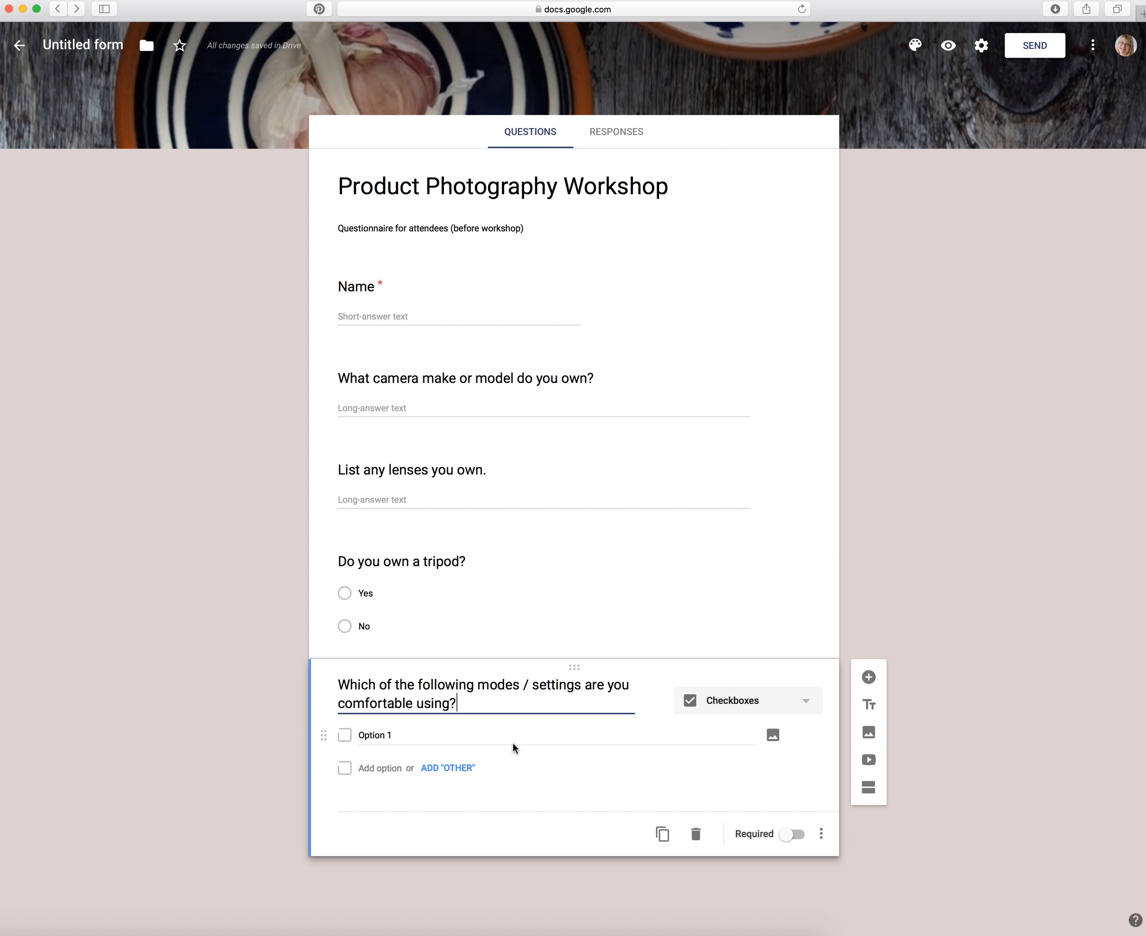
Enter "AUTO", "Program (P)" and "Aperture Priority (A or Av)" as the first three options of the modes question
{"action": "left_click", "coordinate": [367, 736]}
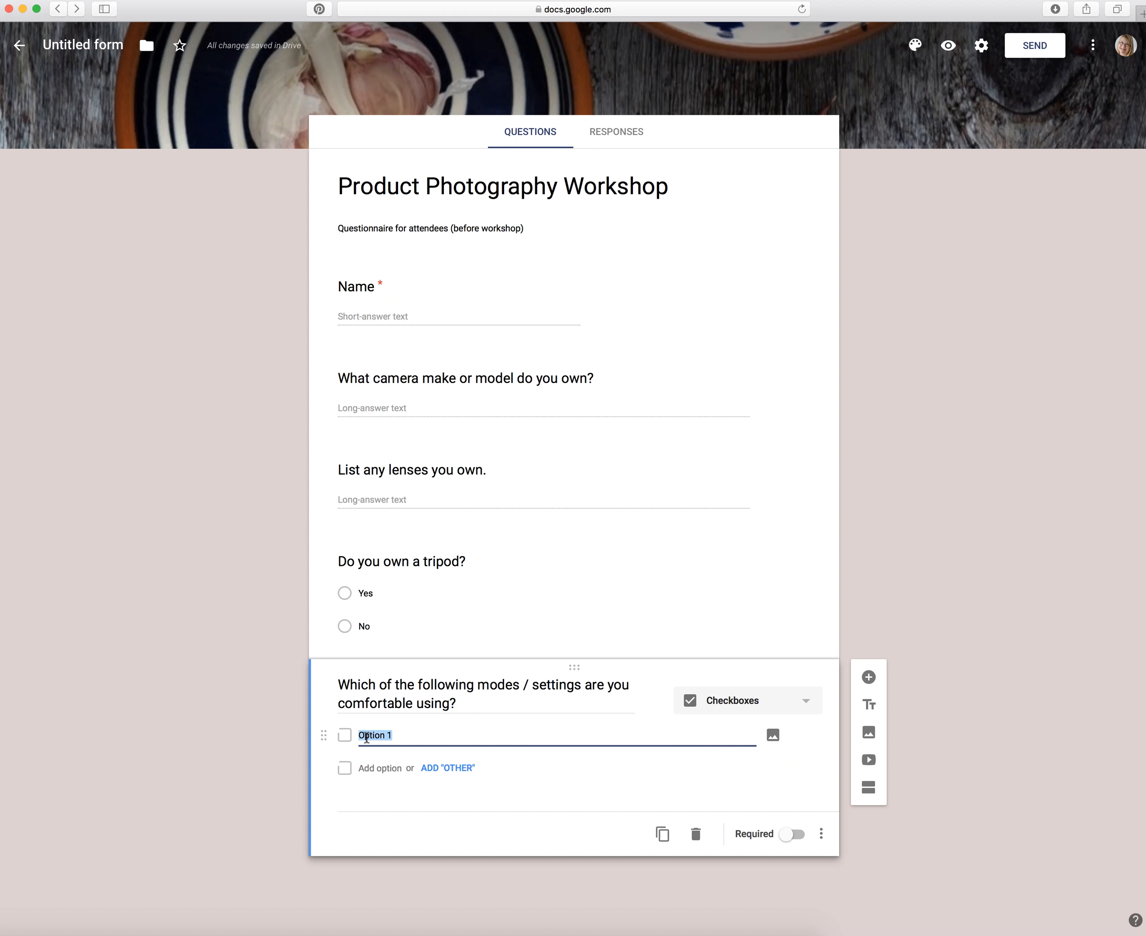
{"action": "type", "text": "AUTO"}
{"action": "left_click", "coordinate": [367, 767]}
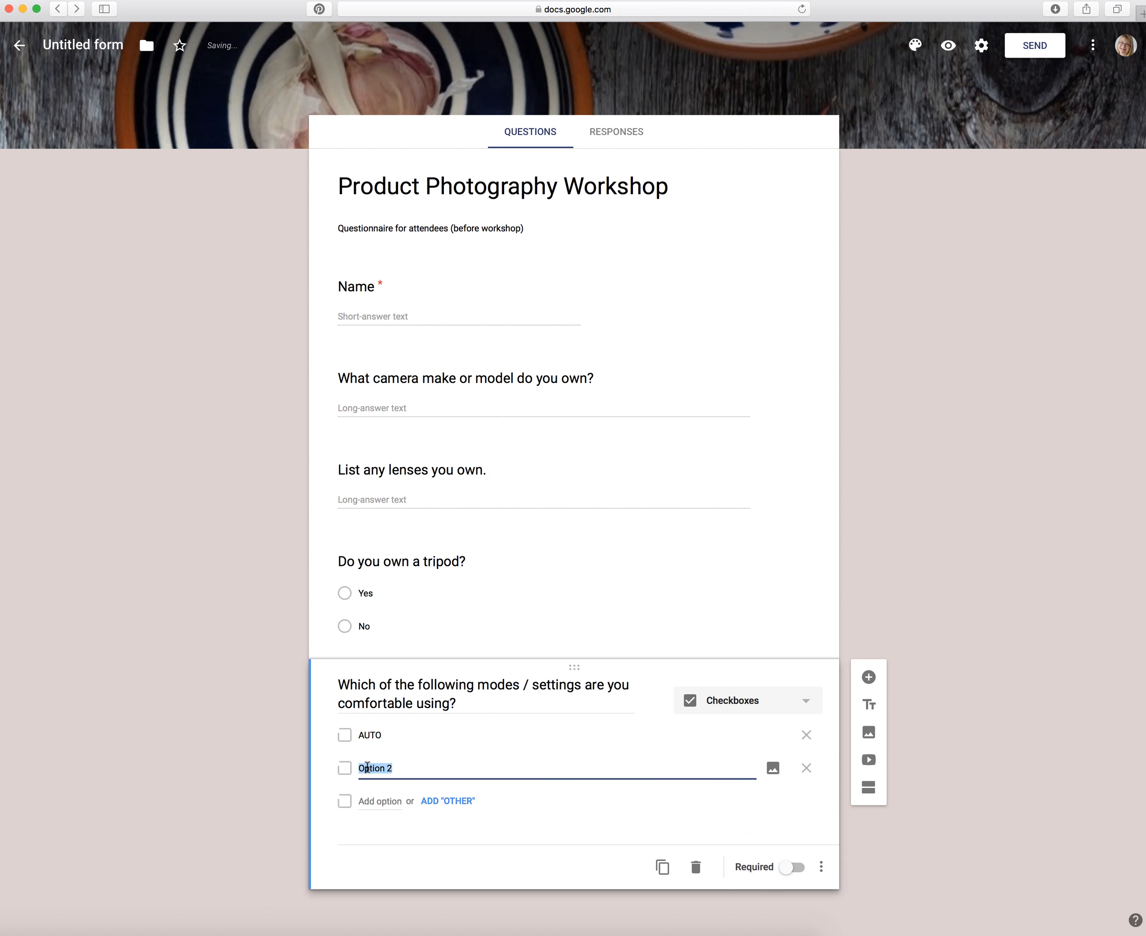
{"action": "type", "text": "Program (P)"}
{"action": "left_click", "coordinate": [374, 800]}
{"action": "type", "text": "Aperture "}
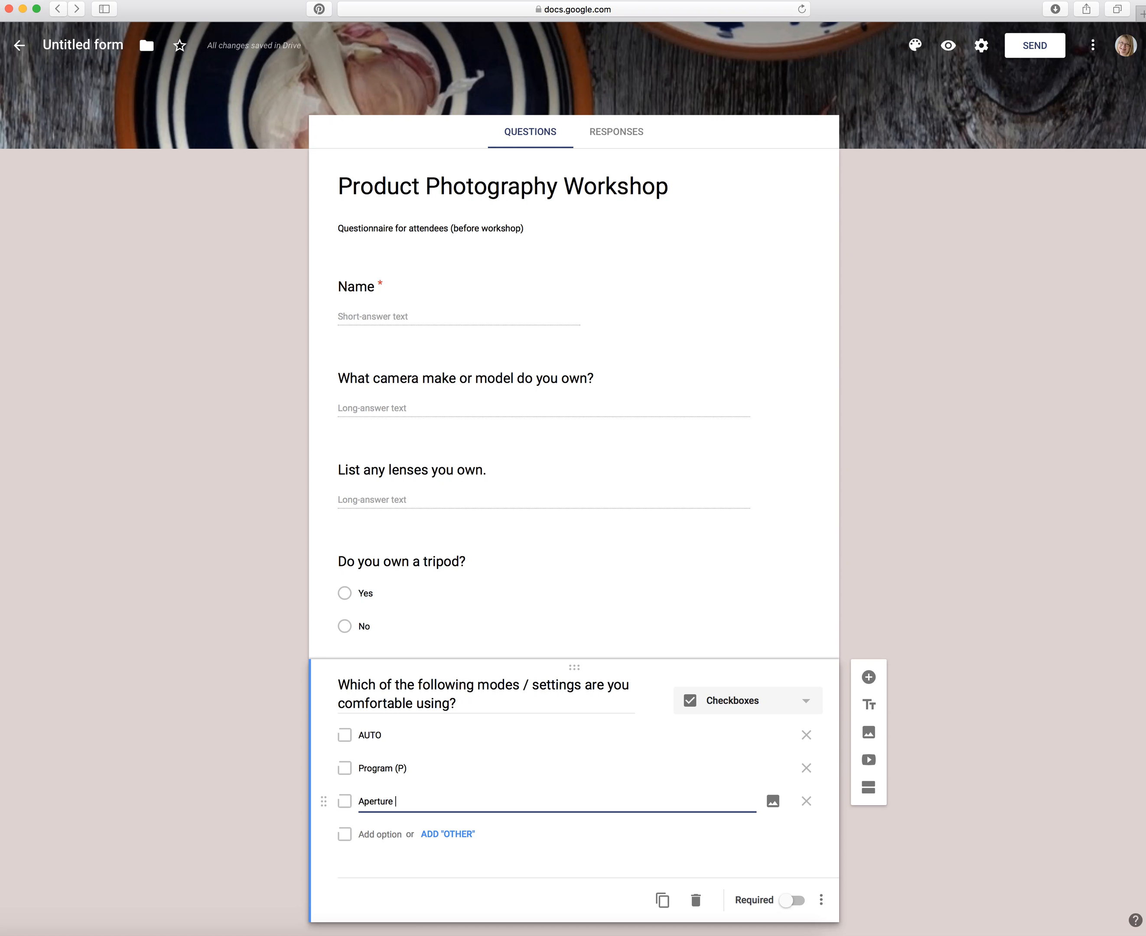
{"action": "type", "text": "Priorty"}
{"action": "key", "text": "BackSpace"}
{"action": "key", "text": "BackSpace"}
{"action": "type", "text": "ity (A or"}
Add the options "Shutter Priority (S or Tv)", "Manual" and "ISO" to the modes question
{"action": "left_click", "coordinate": [364, 834]}
{"action": "type", "text": "S"}
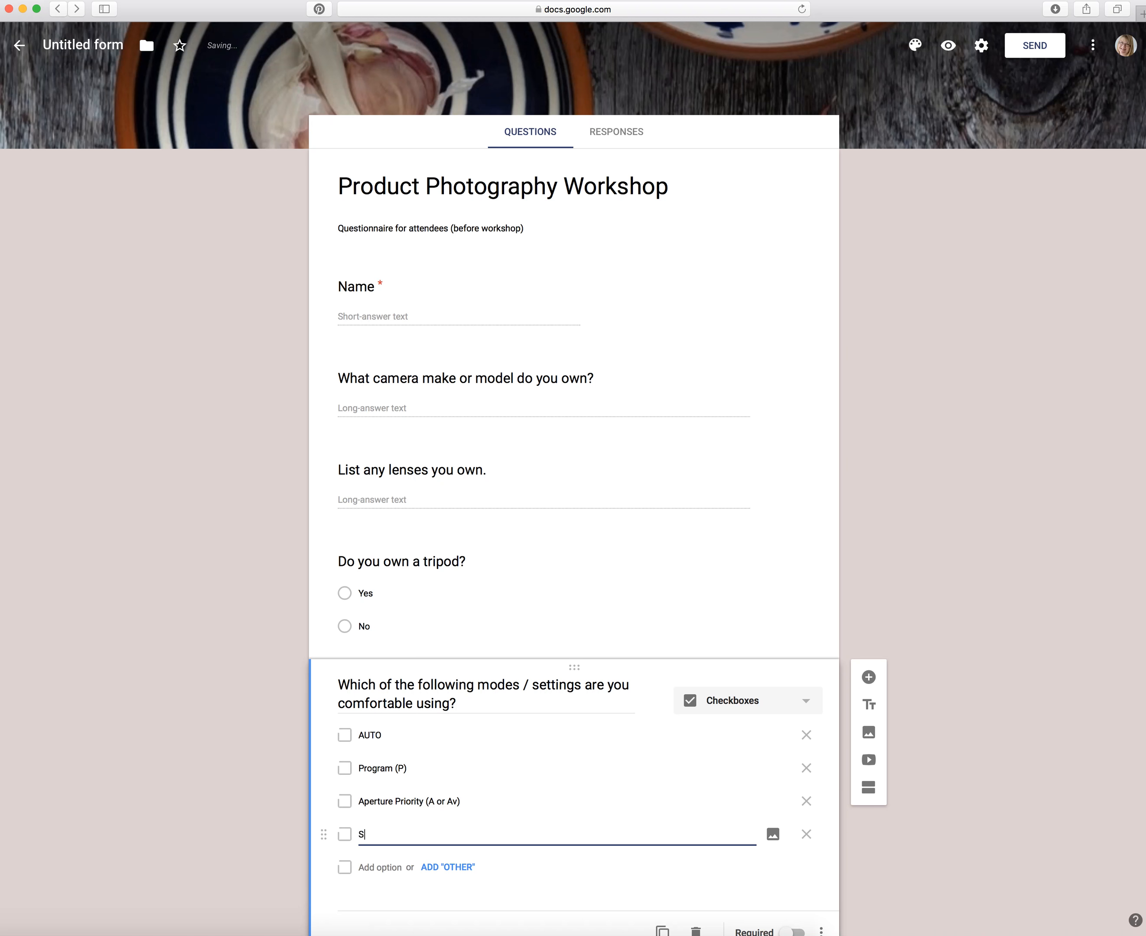
{"action": "type", "text": "hutter"}
{"action": "type", "text": "Priority (S or Tv"}
{"action": "left_click", "coordinate": [376, 867]}
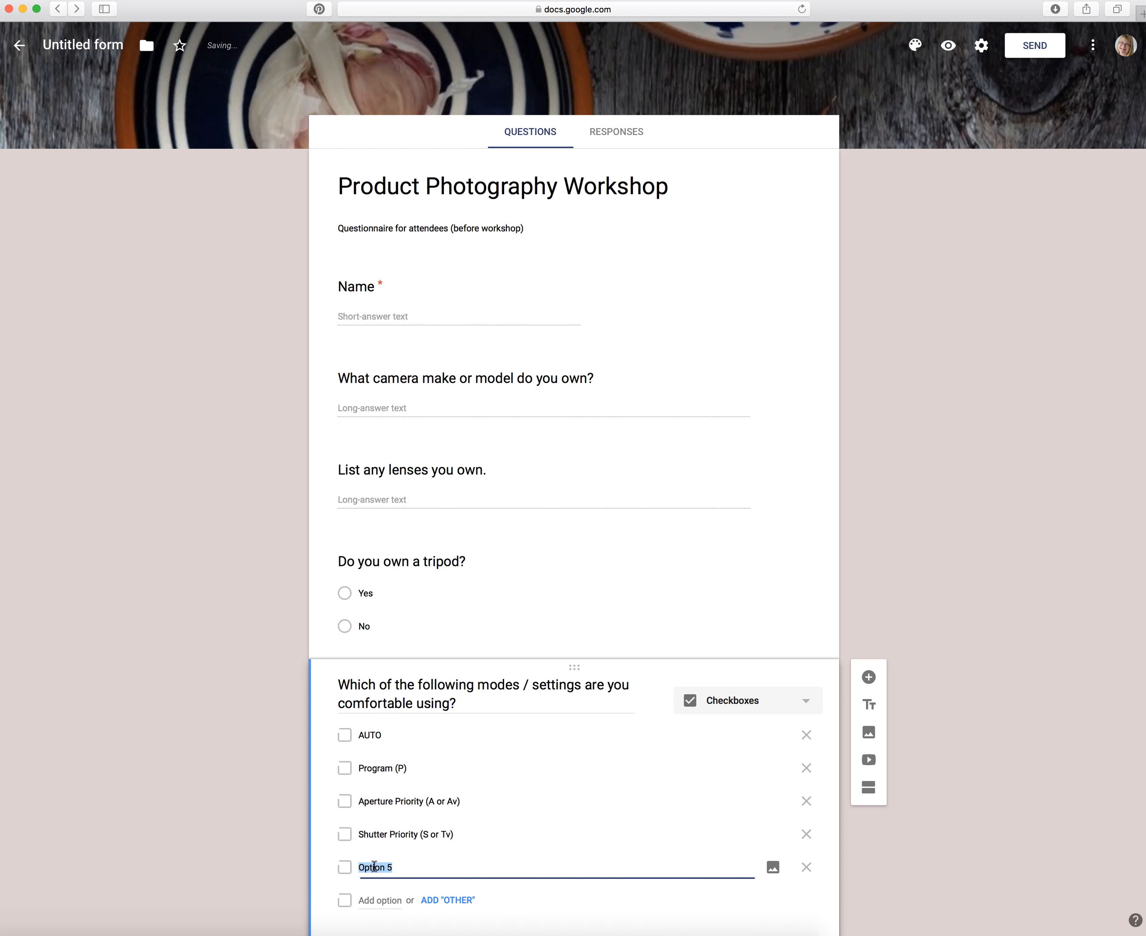
{"action": "type", "text": "Manual"}
{"action": "left_click", "coordinate": [369, 900]}
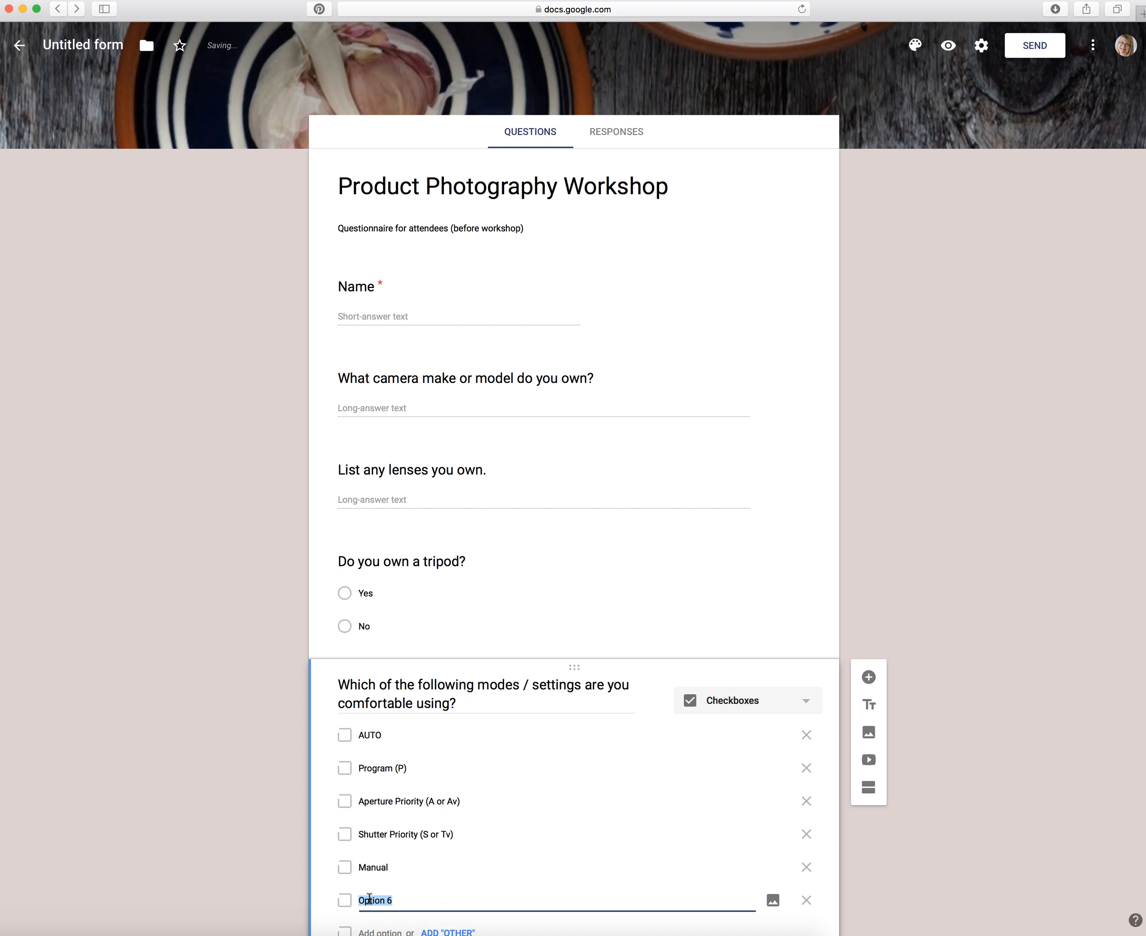
{"action": "type", "text": "ISO"}
{"action": "scroll", "coordinate": [498, 814], "scroll_direction": "down", "scroll_amount": 3}
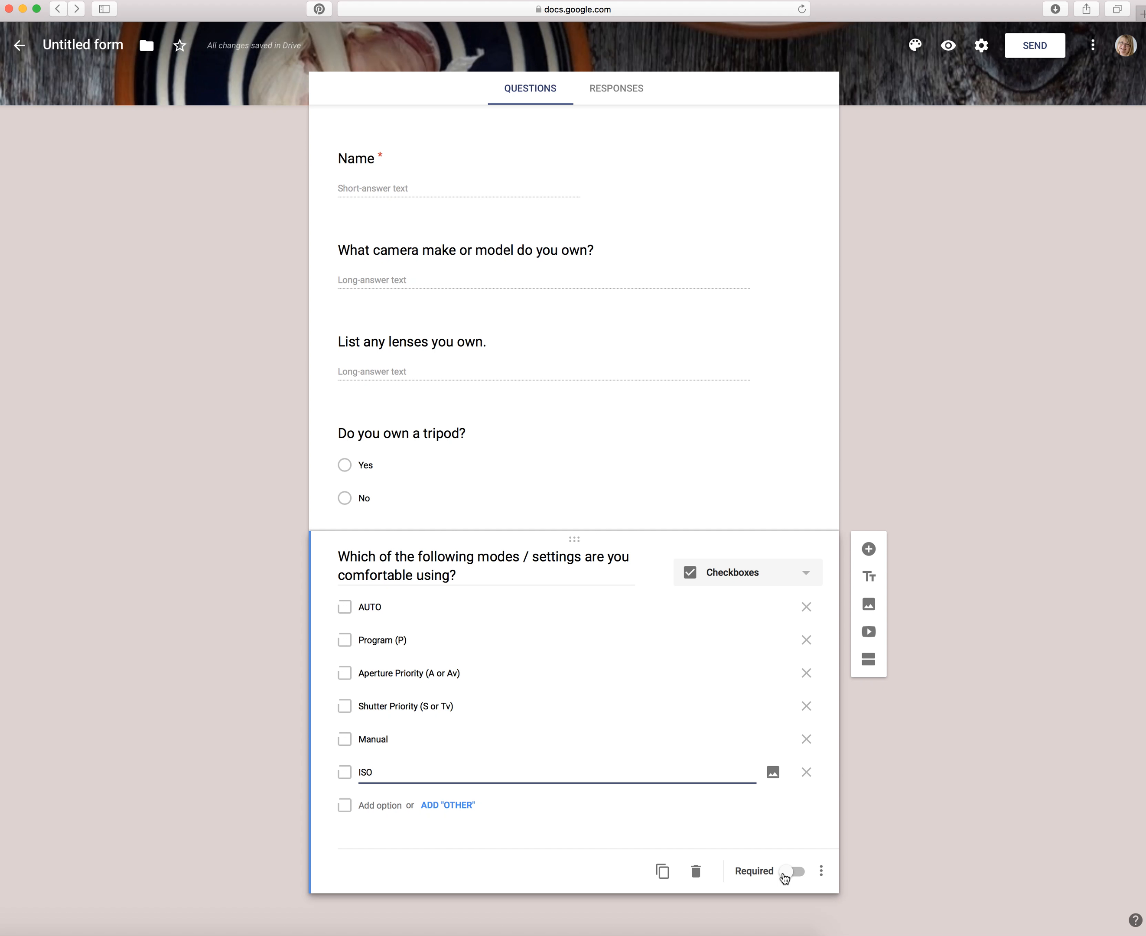
{"action": "left_click", "coordinate": [820, 871]}
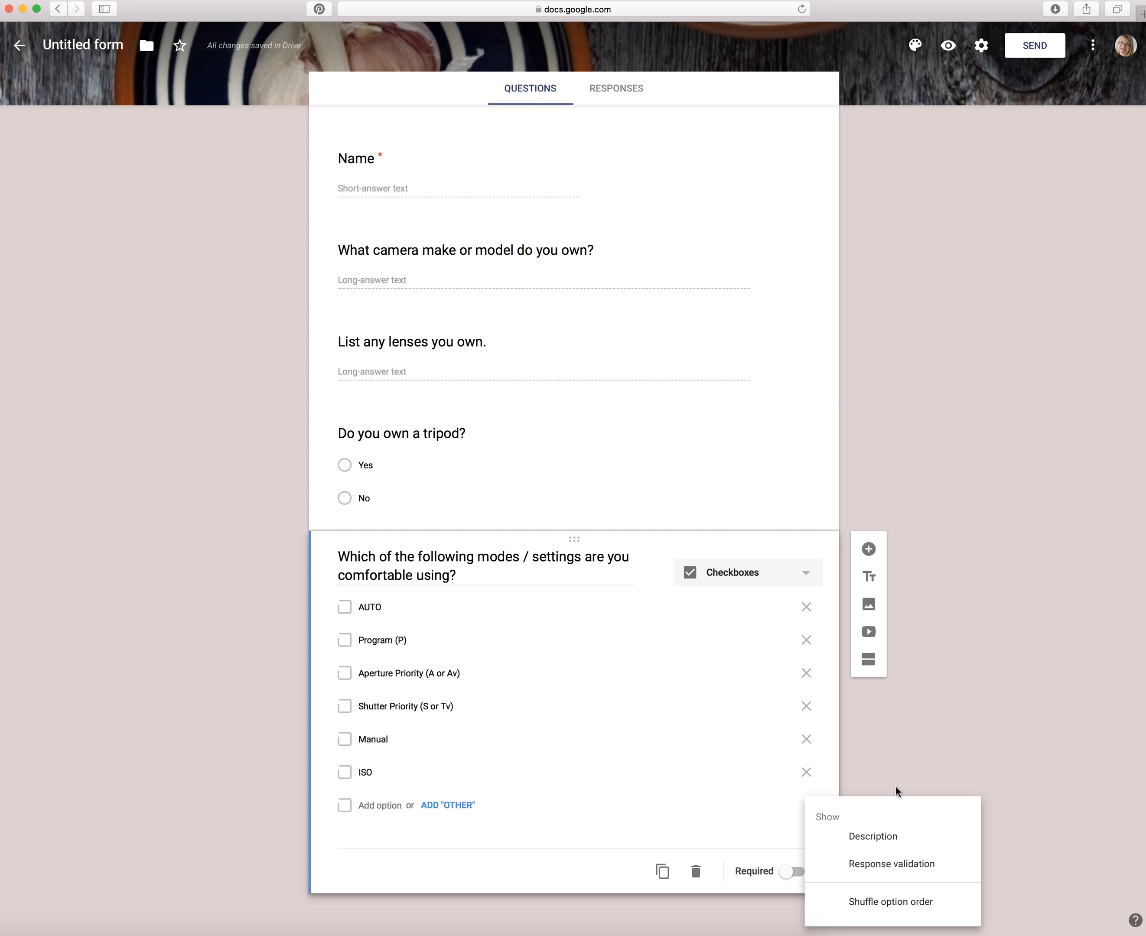
{"action": "left_click", "coordinate": [742, 832]}
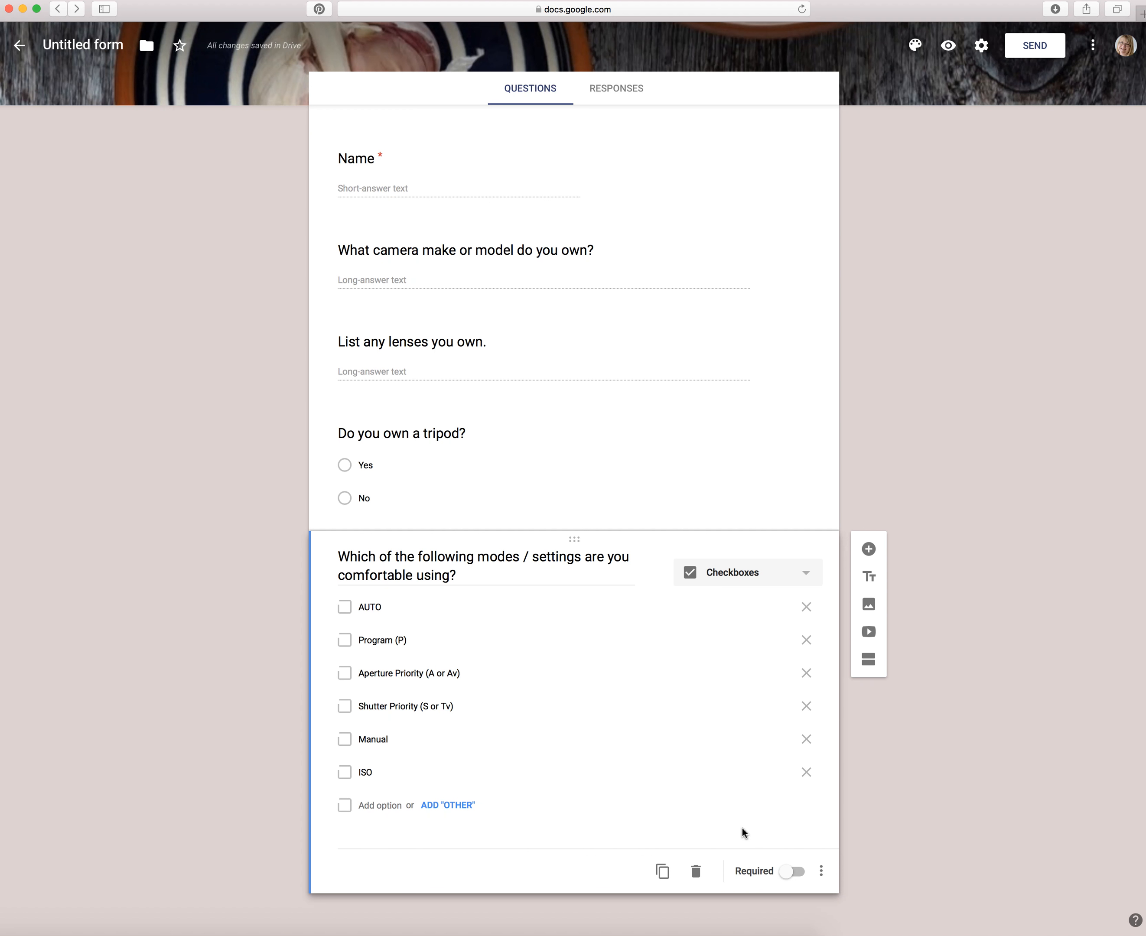
{"action": "left_click", "coordinate": [808, 574]}
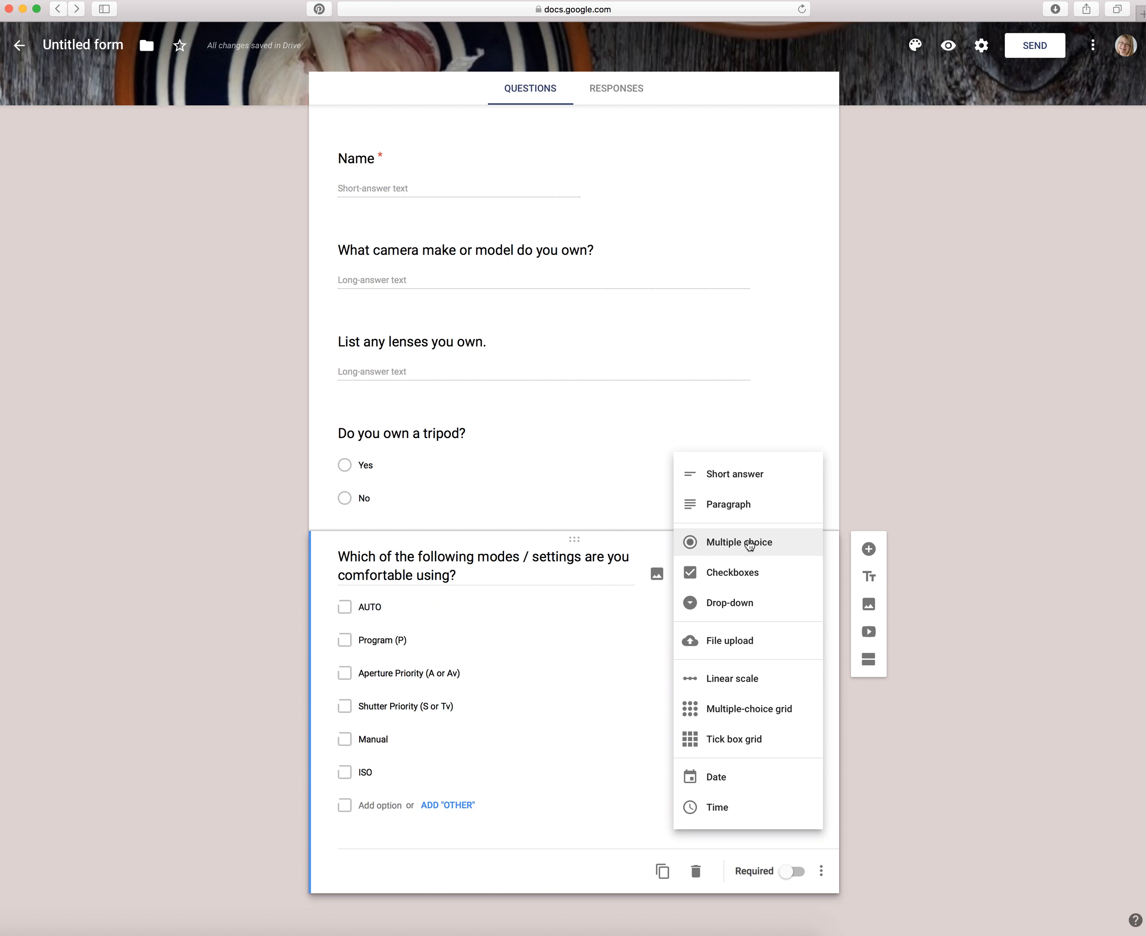
{"action": "left_click", "coordinate": [747, 575]}
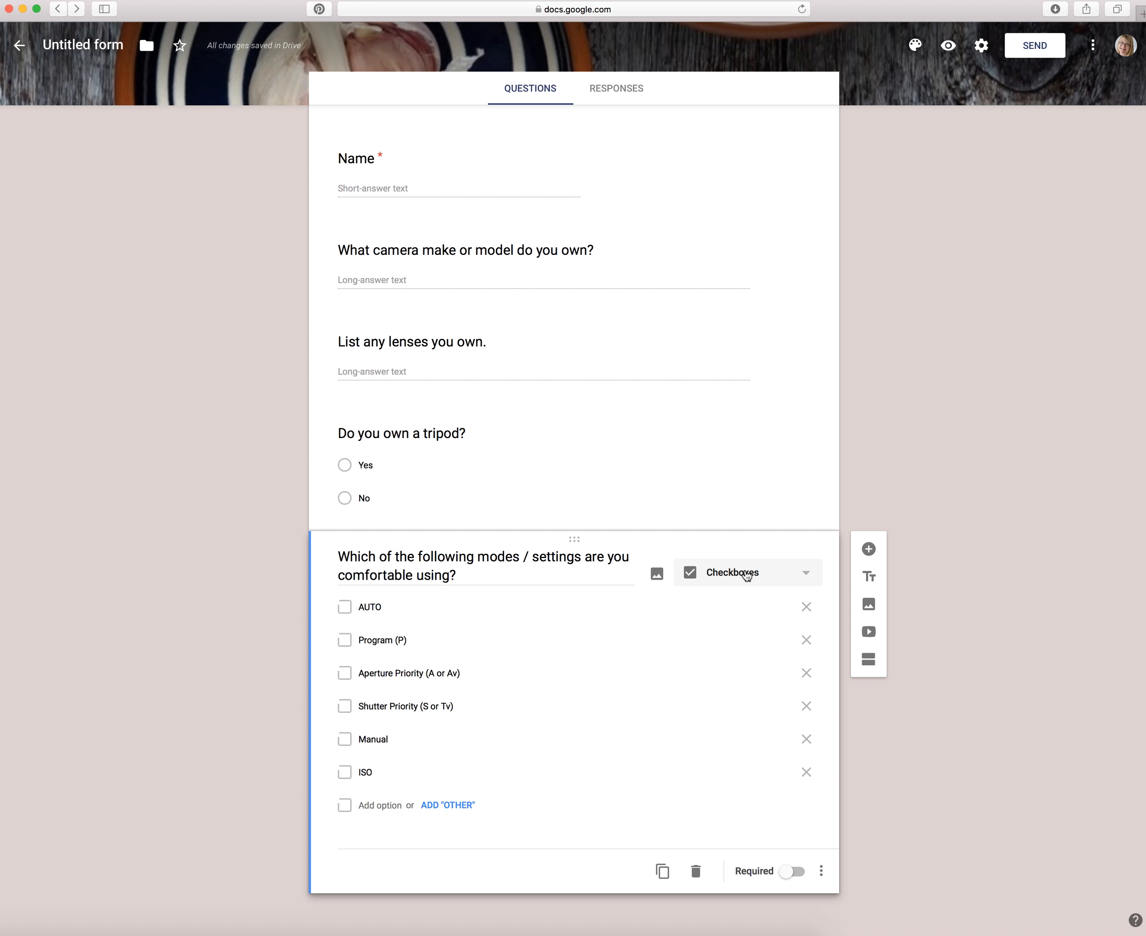
Add a question reading "What type of products do you sell?" and set its answer type to Paragraph
{"action": "left_click", "coordinate": [868, 550]}
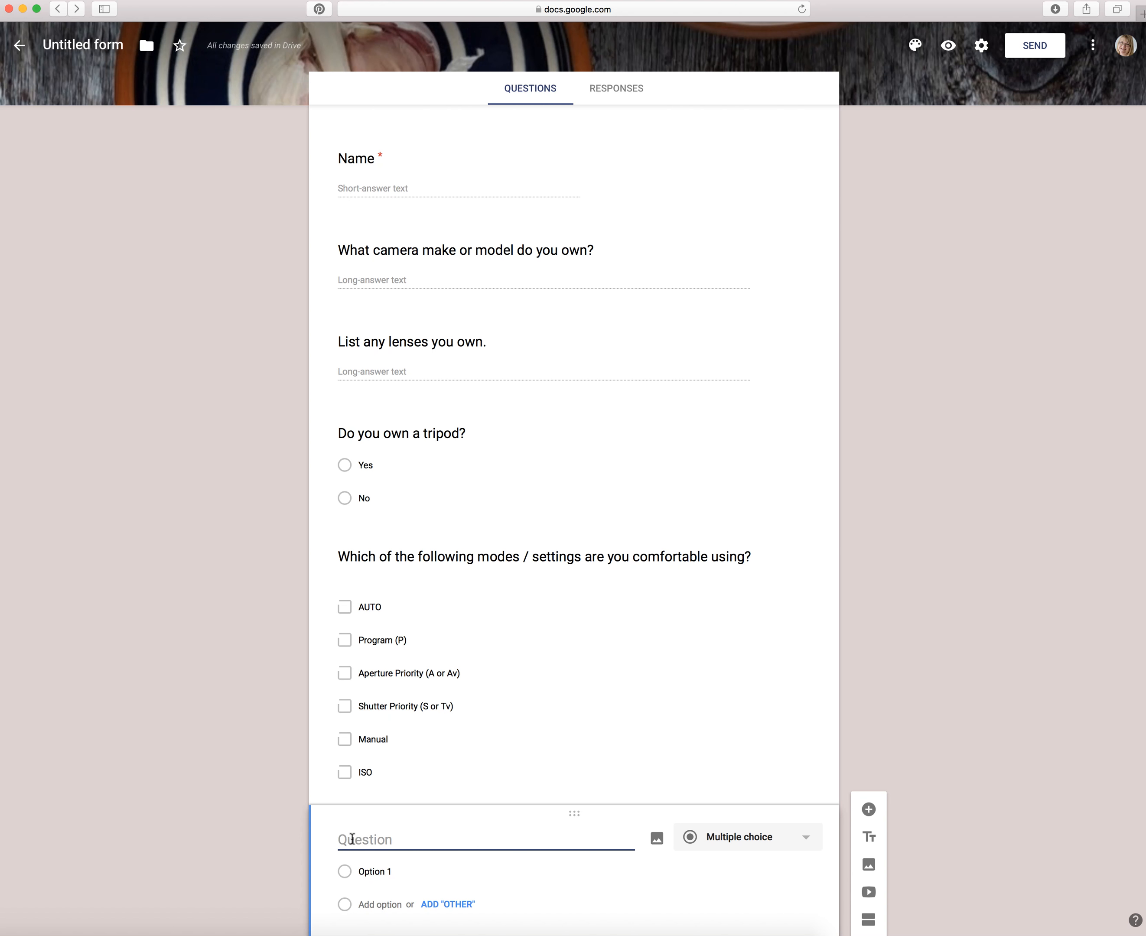
{"action": "type", "text": "What type of products"}
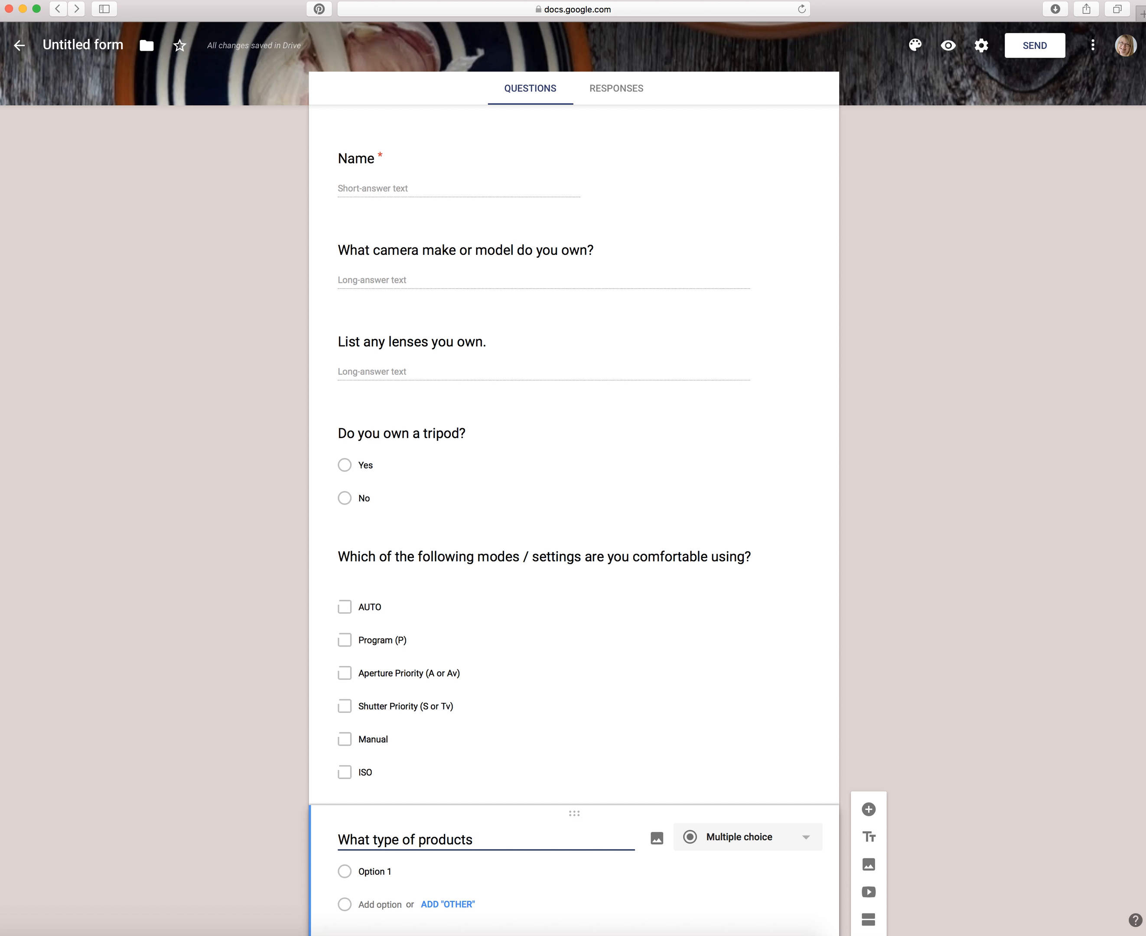
{"action": "type", "text": " do you sell?"}
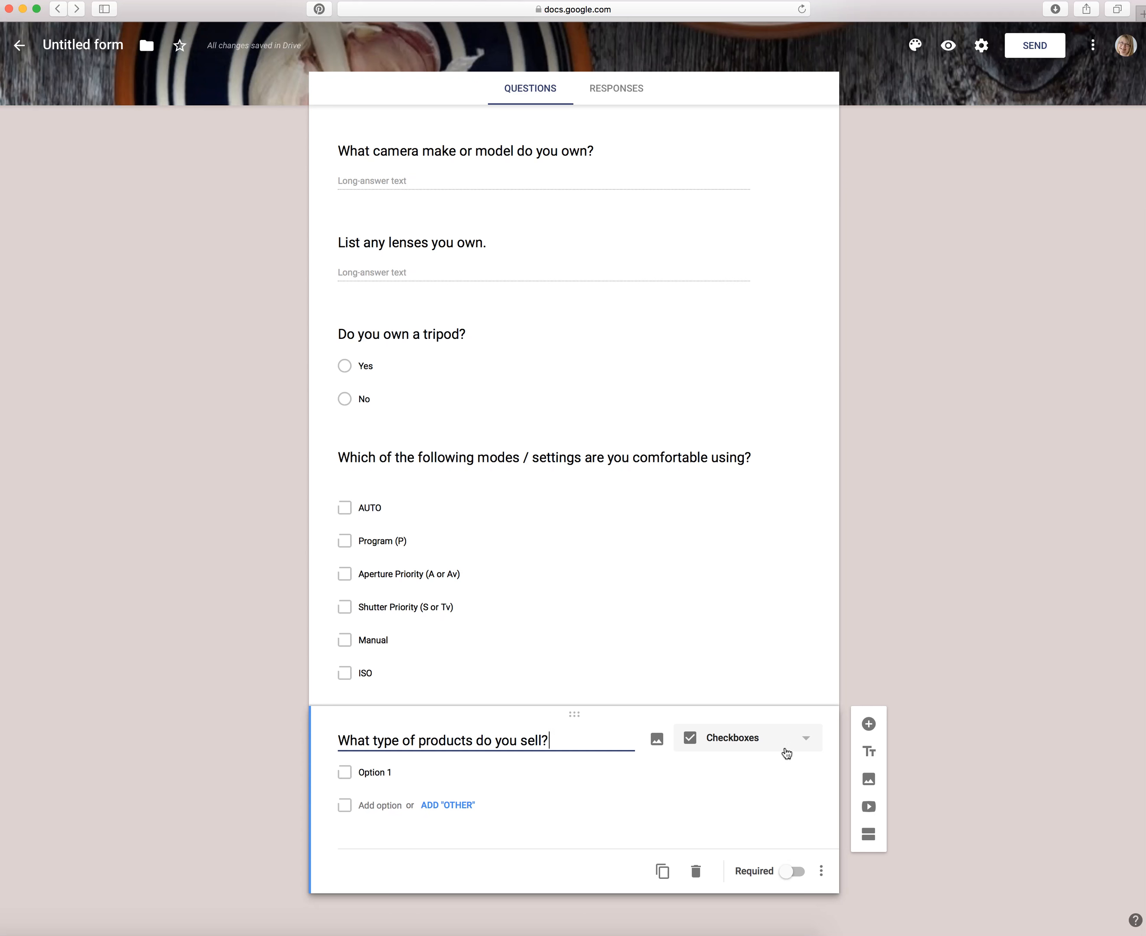
{"action": "left_click", "coordinate": [803, 742]}
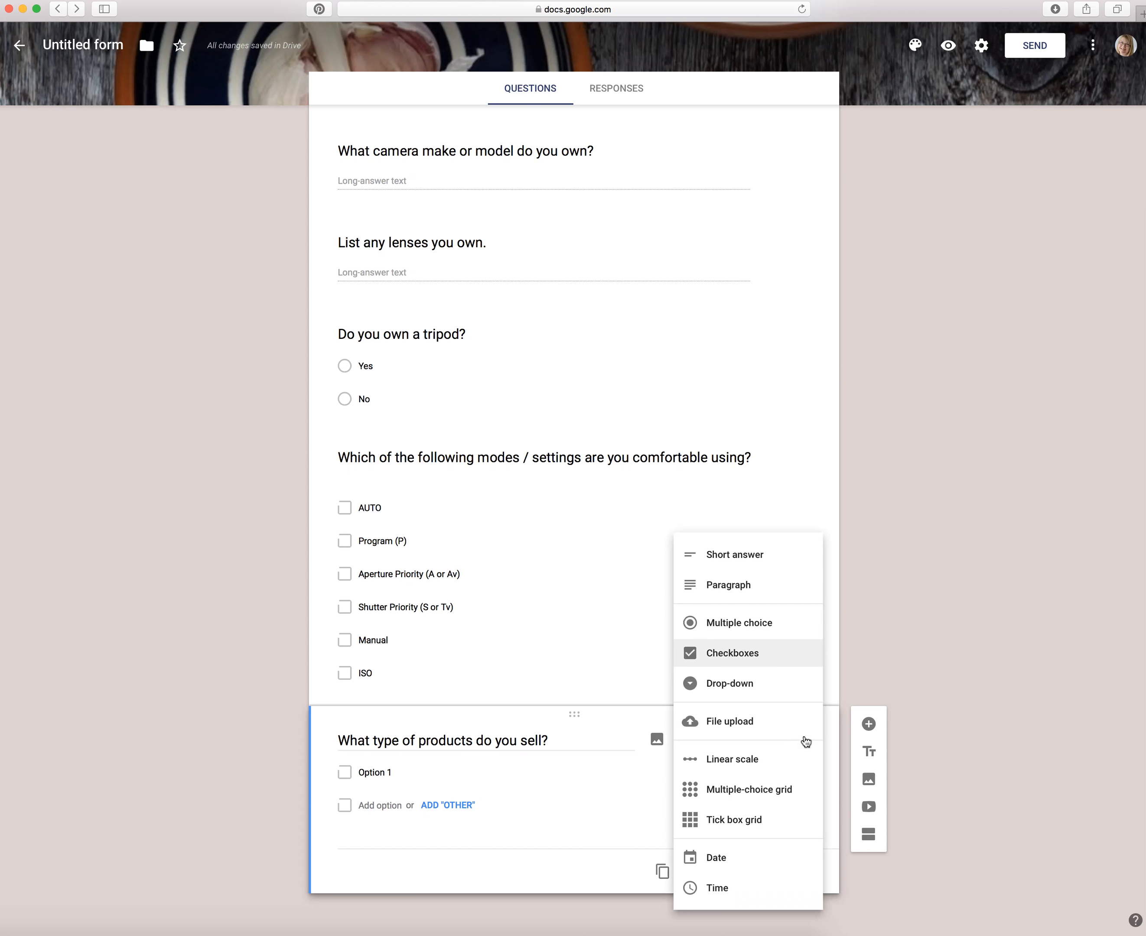
{"action": "left_click", "coordinate": [728, 584]}
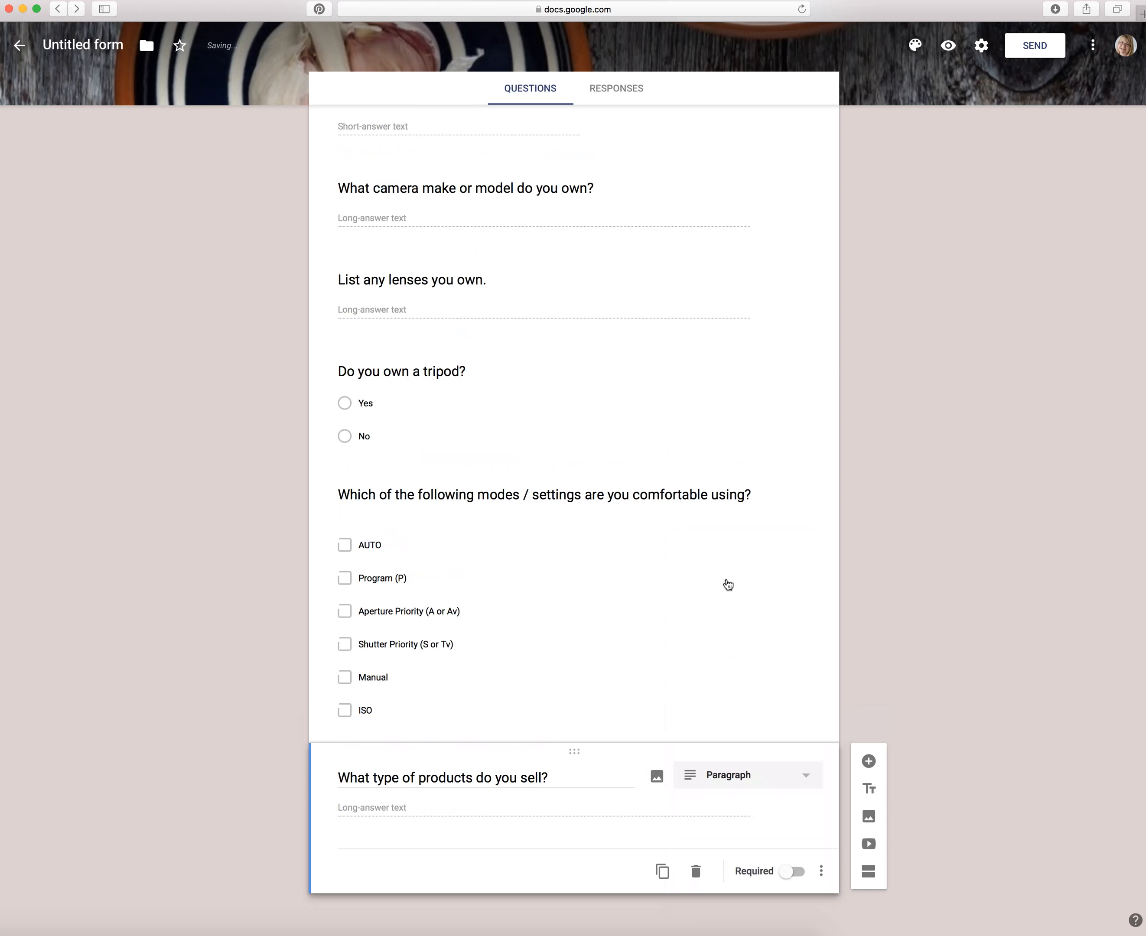
Add a short-answer question reading "If you have a website please give the URL."
{"action": "left_click", "coordinate": [869, 763]}
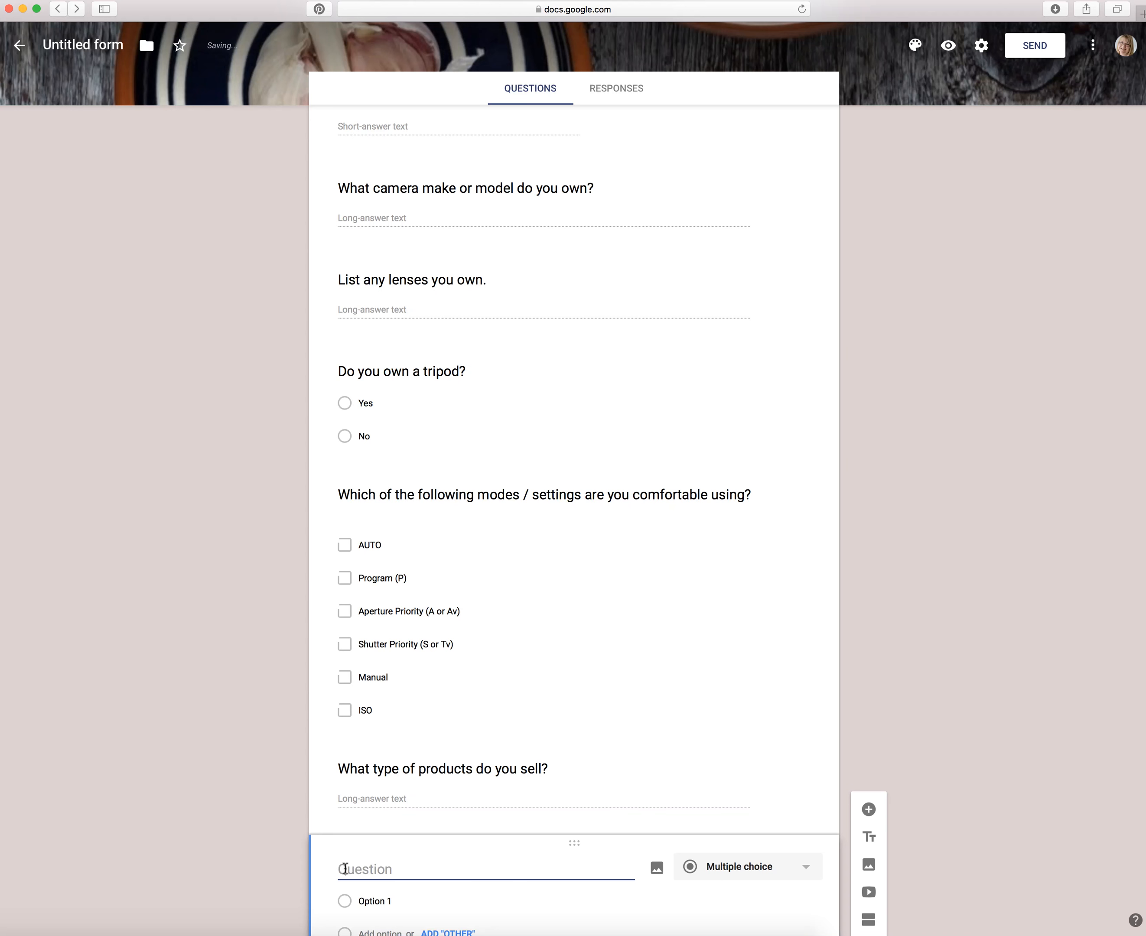
{"action": "type", "text": "If you have a"}
{"action": "type", "text": "website please give the URL."}
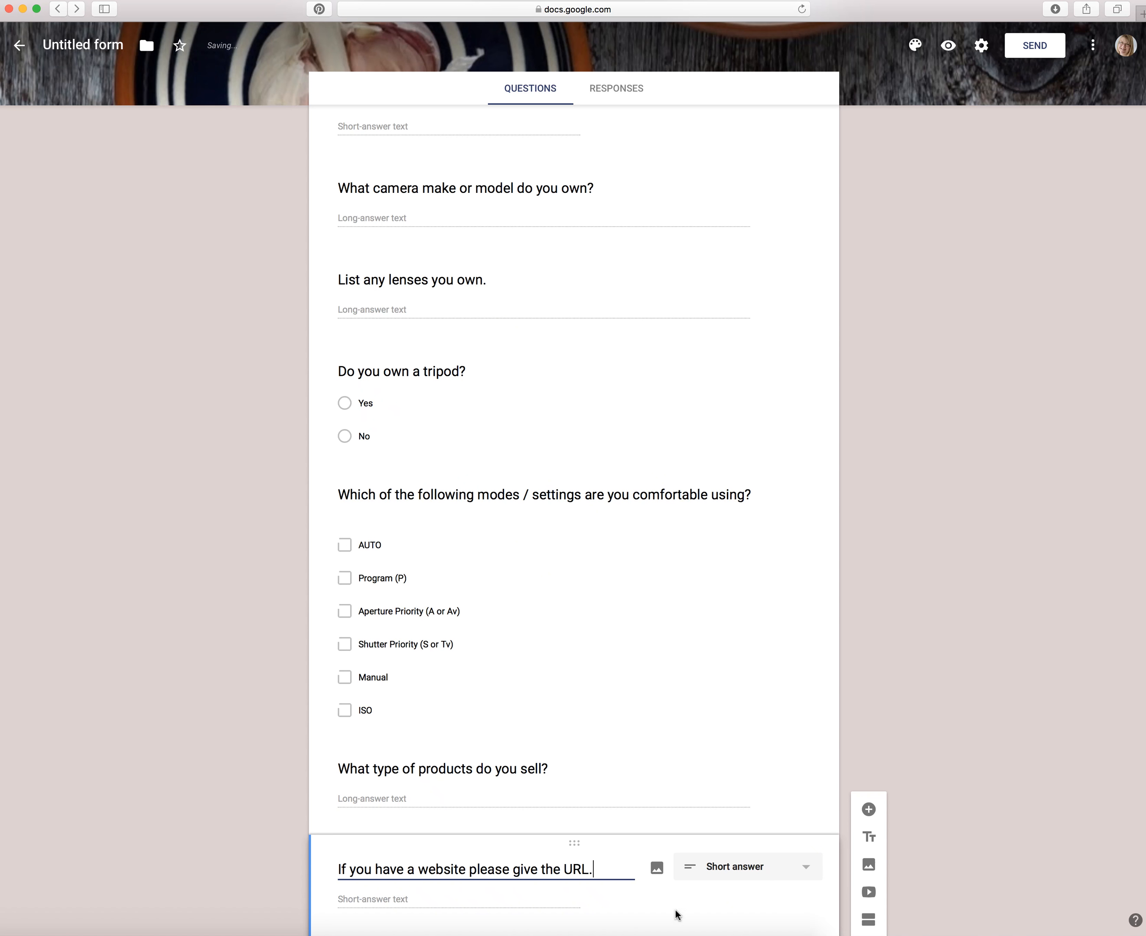
Add a paragraph question reading "Please give any food allergies or dietary requirements."
{"action": "scroll", "coordinate": [780, 894], "scroll_direction": "down", "scroll_amount": 3}
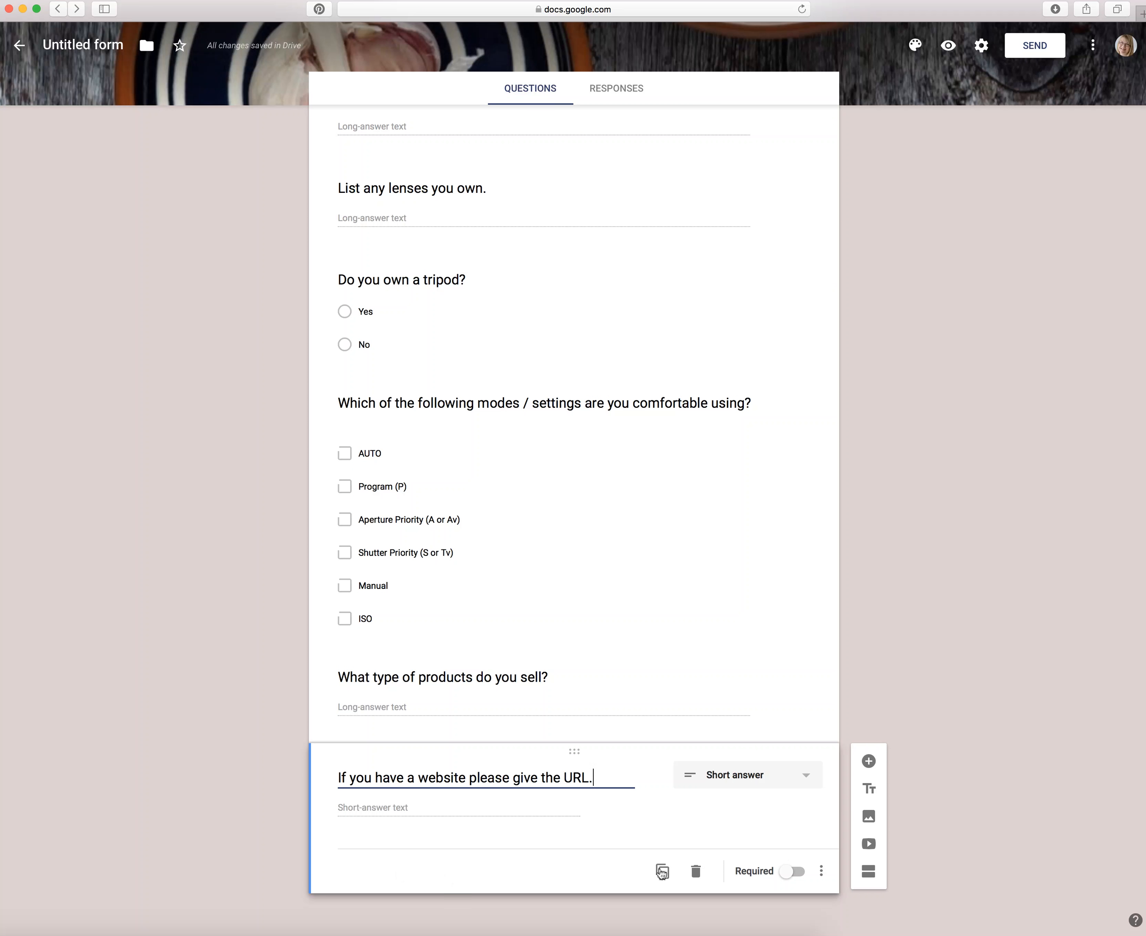
{"action": "left_click", "coordinate": [870, 762]}
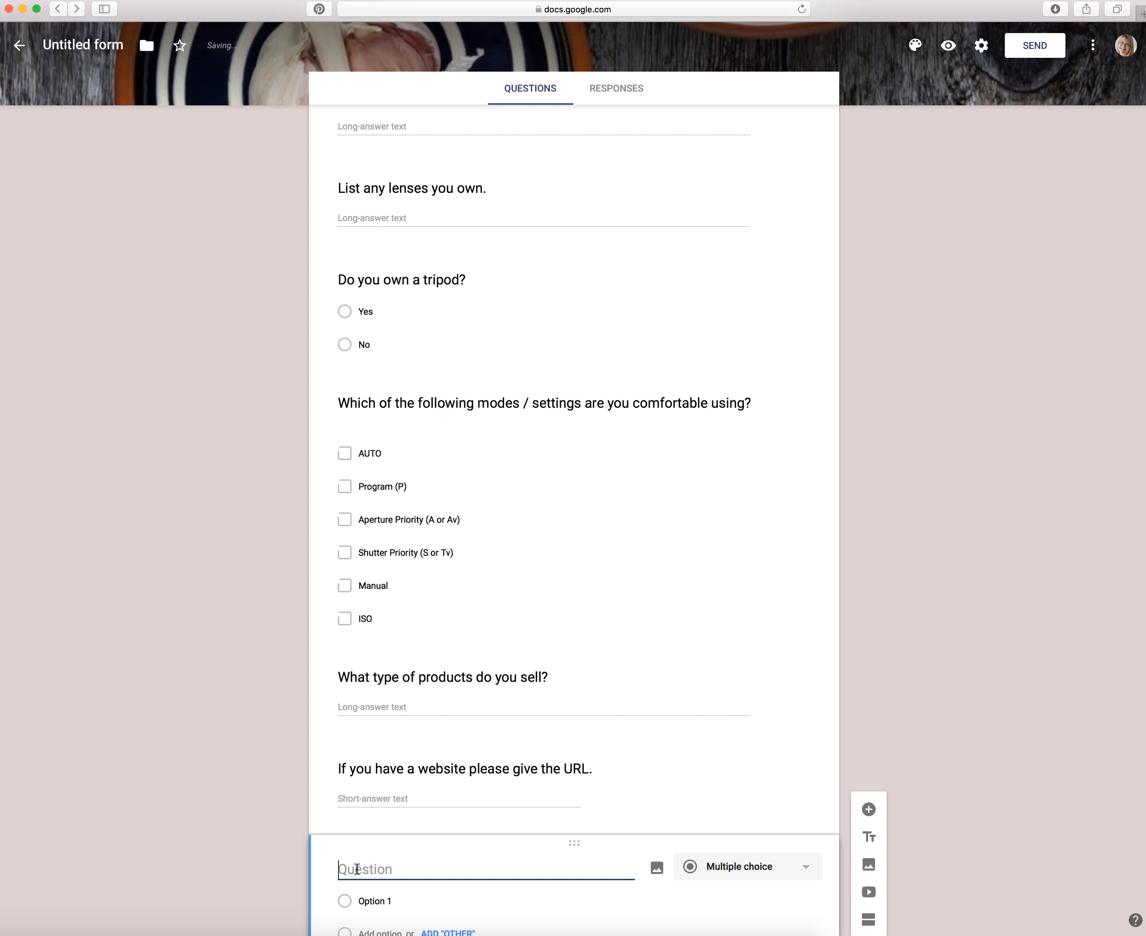
{"action": "type", "text": "Please give any "}
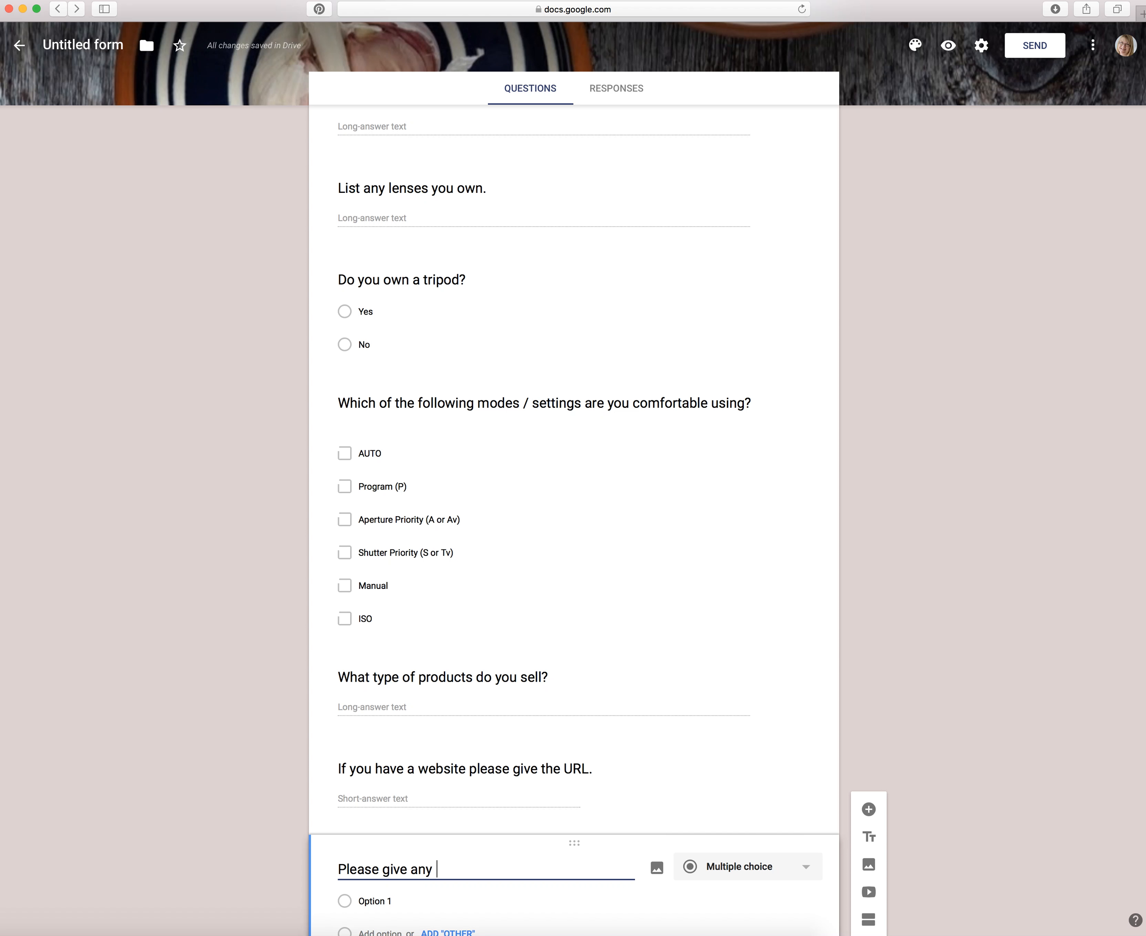
{"action": "type", "text": "food allergies or dietry"}
{"action": "key", "text": "BackSpace"}
{"action": "key", "text": "BackSpace"}
{"action": "key", "text": "BackSpace"}
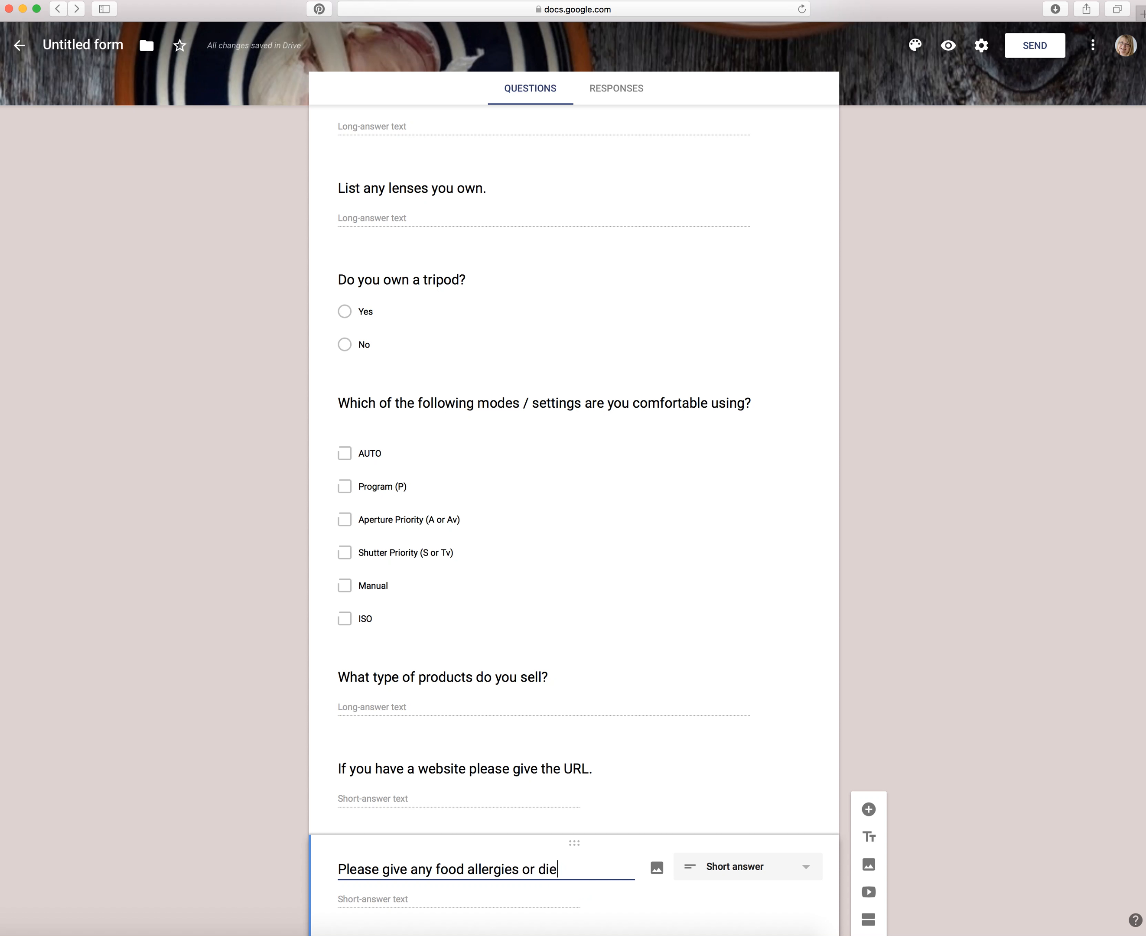
{"action": "type", "text": "tary requirements"}
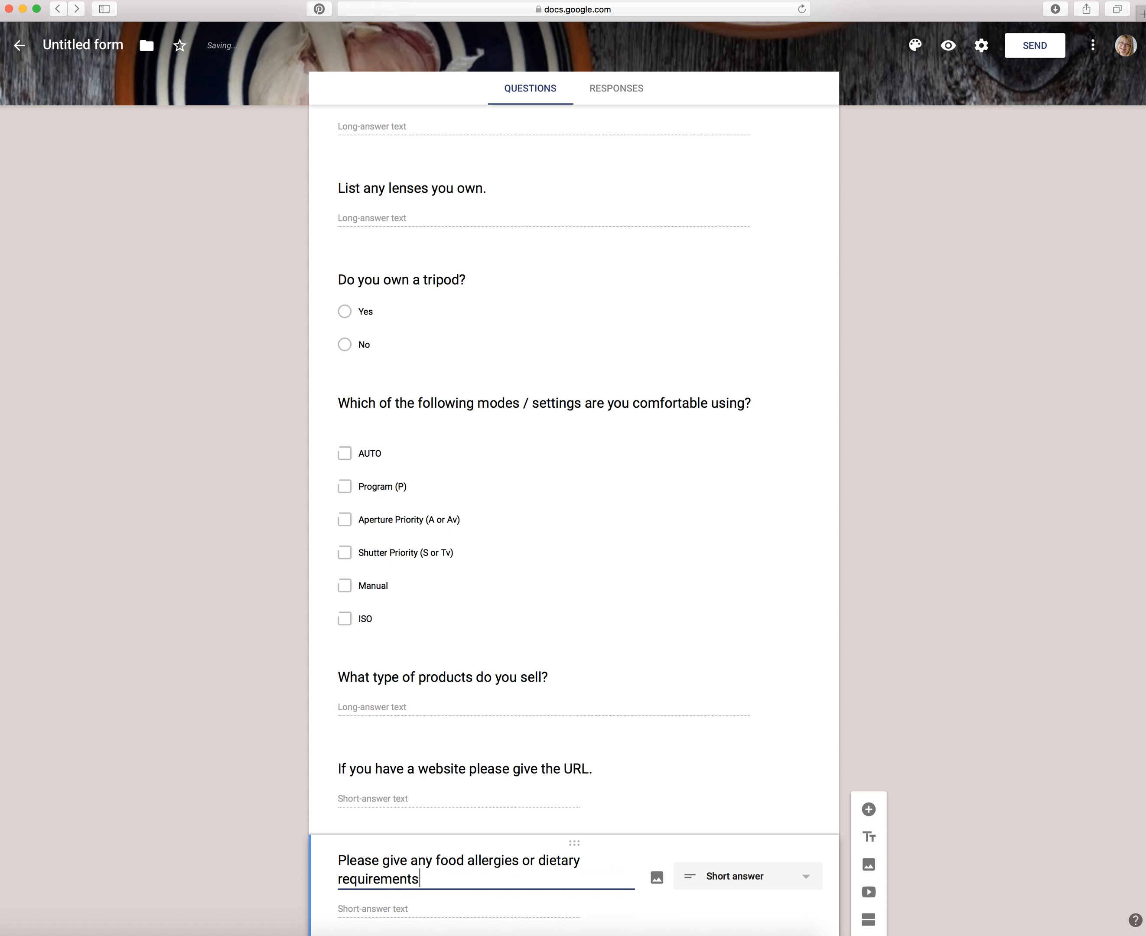
{"action": "type", "text": "."}
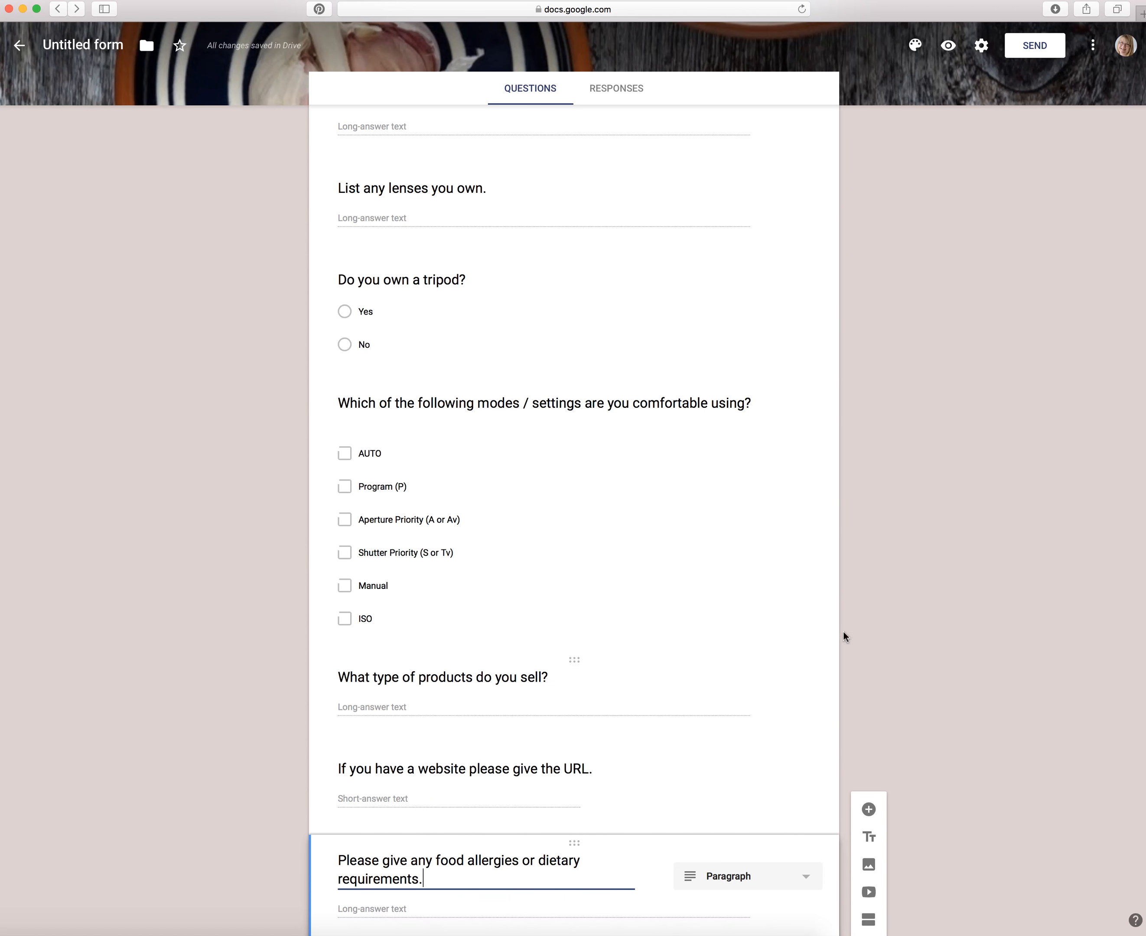
{"action": "scroll", "coordinate": [682, 586], "scroll_direction": "up", "scroll_amount": 5}
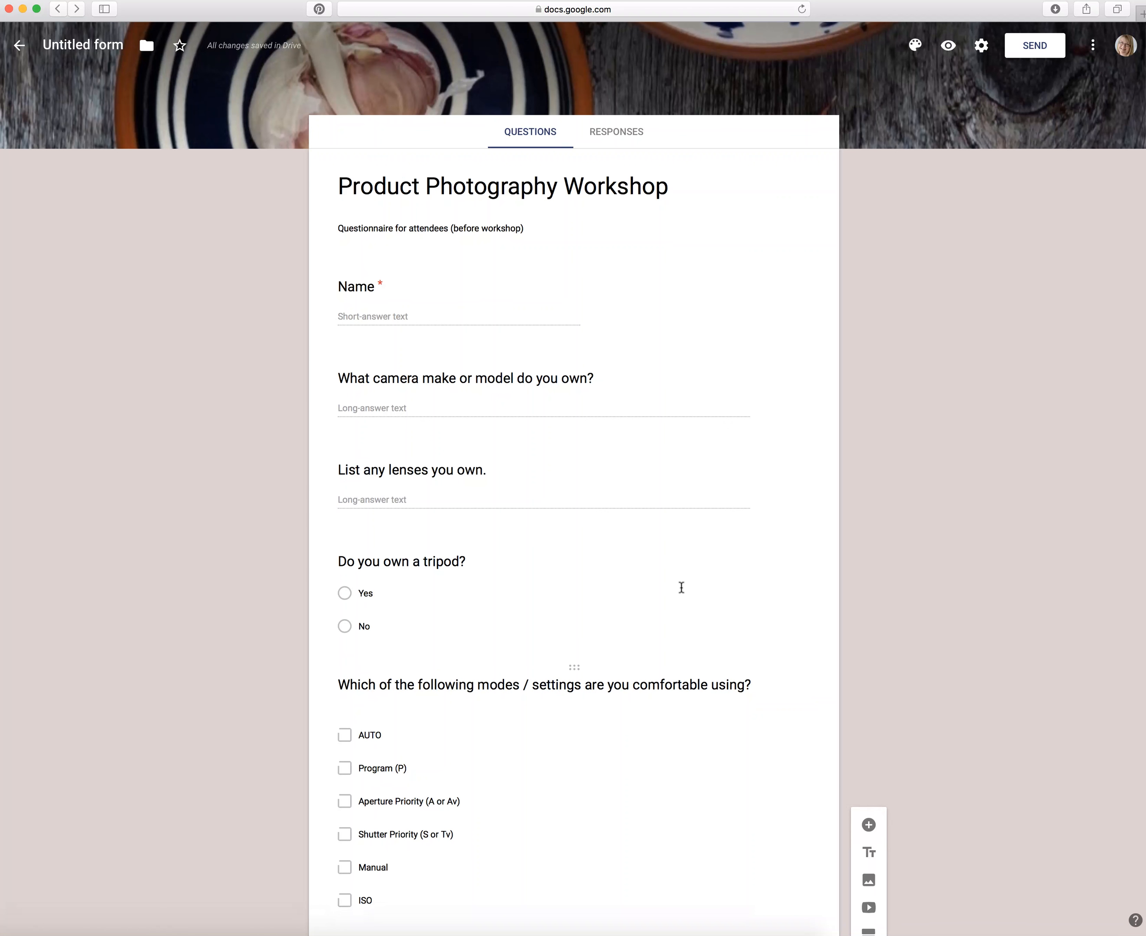
{"action": "scroll", "coordinate": [682, 587], "scroll_direction": "down", "scroll_amount": 6}
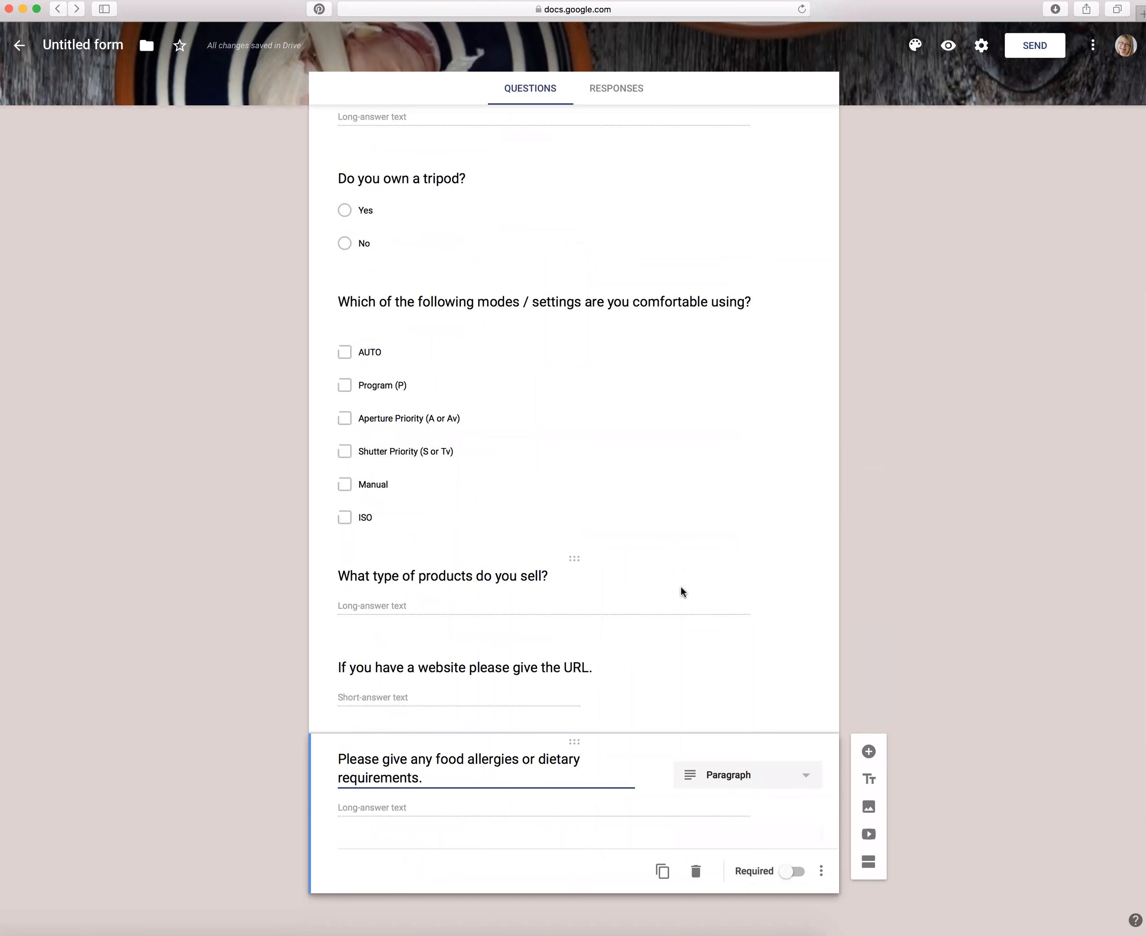
{"action": "scroll", "coordinate": [681, 587], "scroll_direction": "up", "scroll_amount": 7}
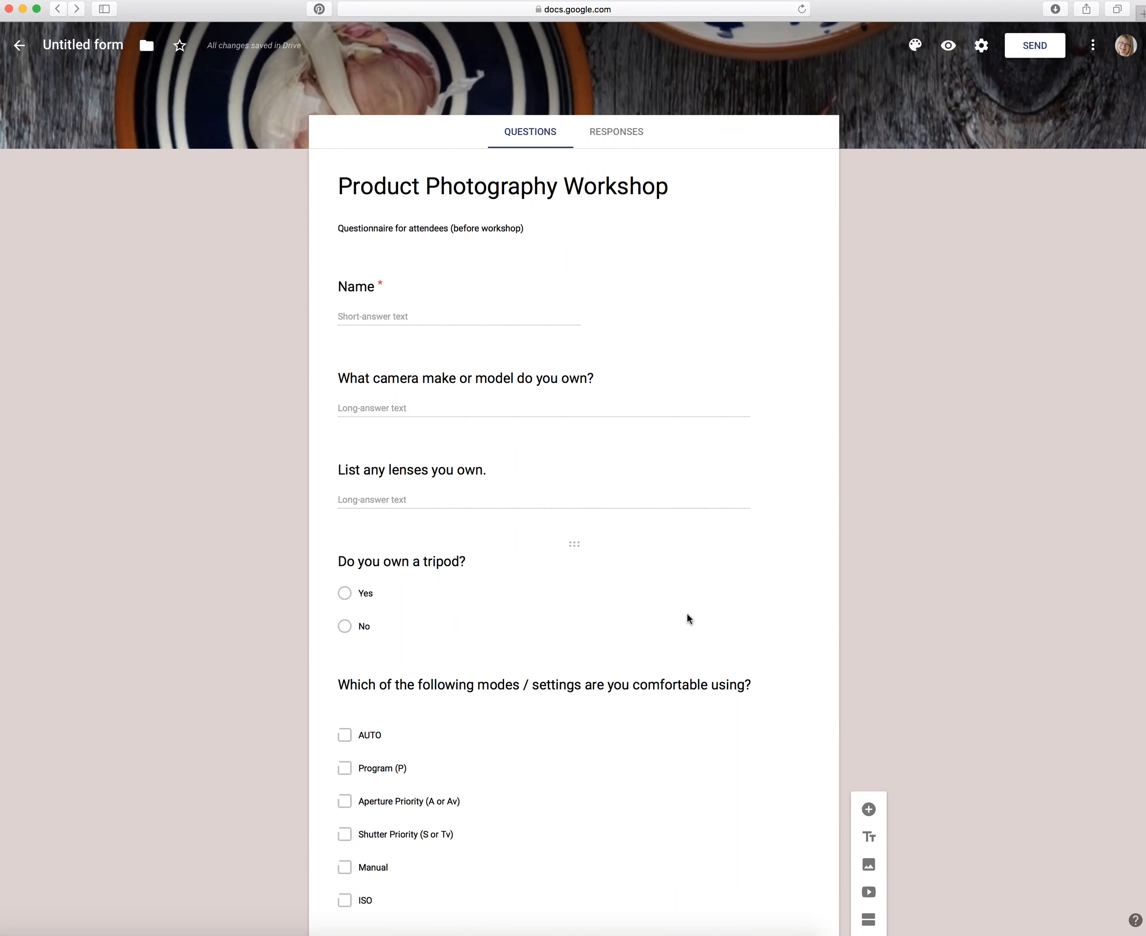
Review the finished form, open its preview and enter the attendee's name
{"action": "scroll", "coordinate": [686, 616], "scroll_direction": "down", "scroll_amount": 5}
{"action": "scroll", "coordinate": [686, 613], "scroll_direction": "up", "scroll_amount": 5}
{"action": "left_click", "coordinate": [948, 46]}
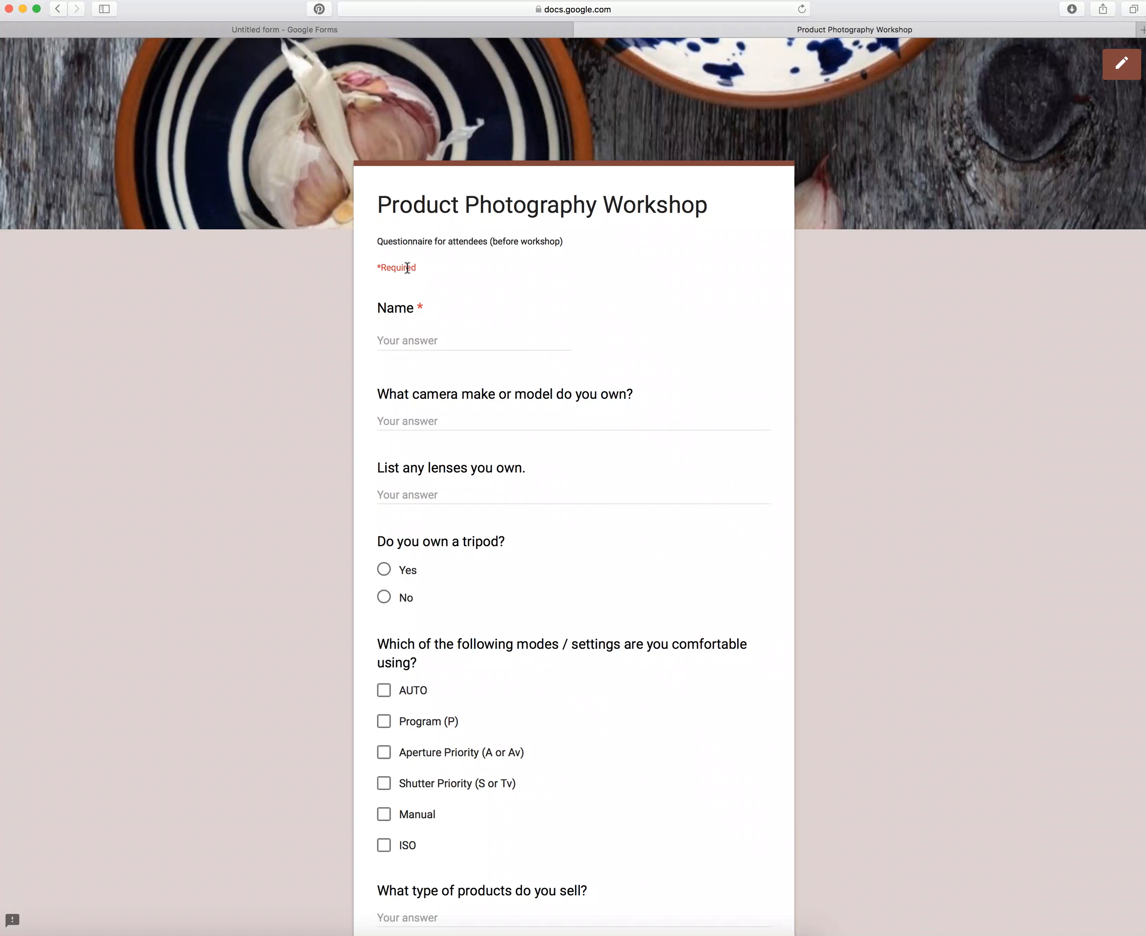
{"action": "left_click", "coordinate": [421, 341]}
{"action": "type", "text": "Jane B"}
Answer the camera question with "Sony A7" and the lenses question with "18-55, 70-200"
{"action": "left_click", "coordinate": [398, 424]}
{"action": "type", "text": "s"}
{"action": "key", "text": "BackSpace"}
{"action": "type", "text": "Sonh"}
{"action": "type", "text": " A7"}
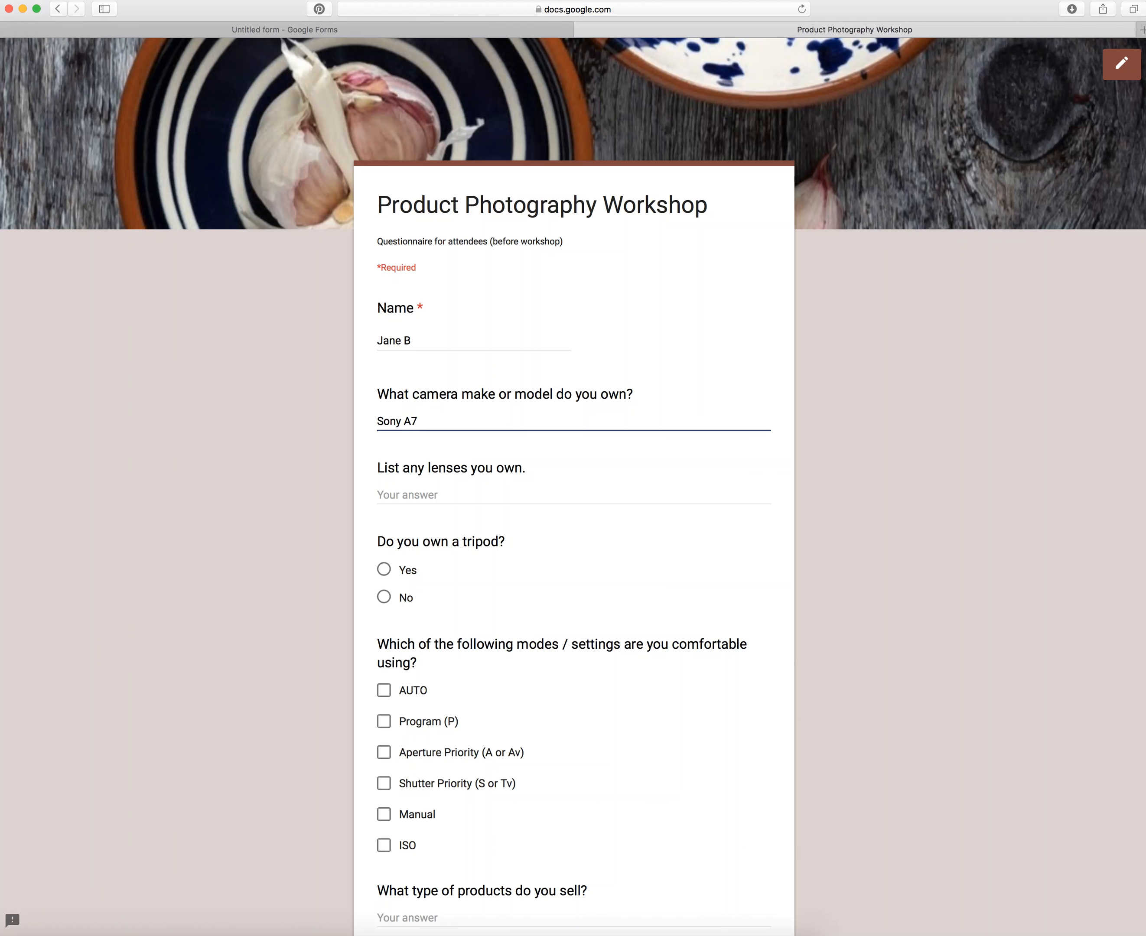
{"action": "left_click", "coordinate": [397, 494]}
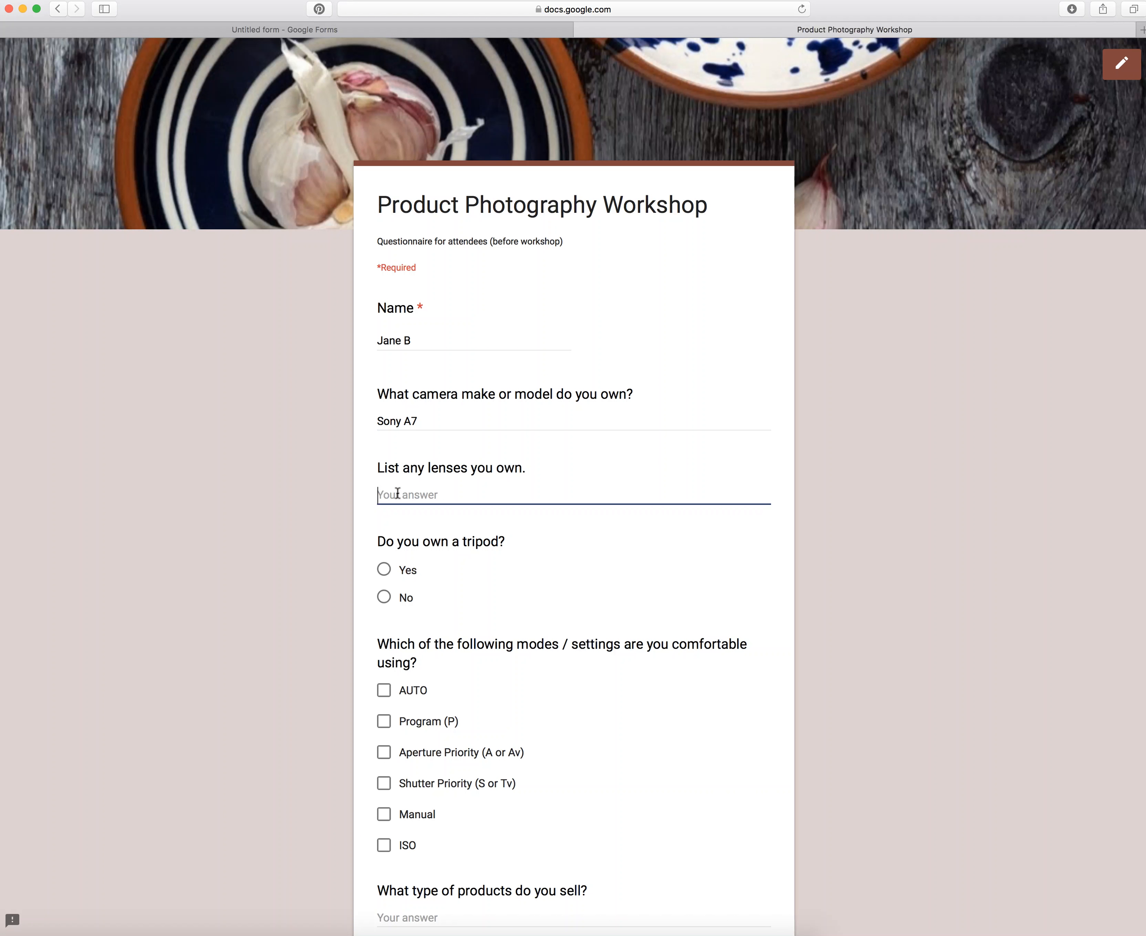
{"action": "type", "text": "18-55, 70-22"}
{"action": "key", "text": "BackSpace"}
{"action": "type", "text": "00"}
Answer Yes for owning a tripod and select Aperture Priority, Shutter Priority, Manual and ISO as comfortable modes
{"action": "left_click", "coordinate": [385, 571]}
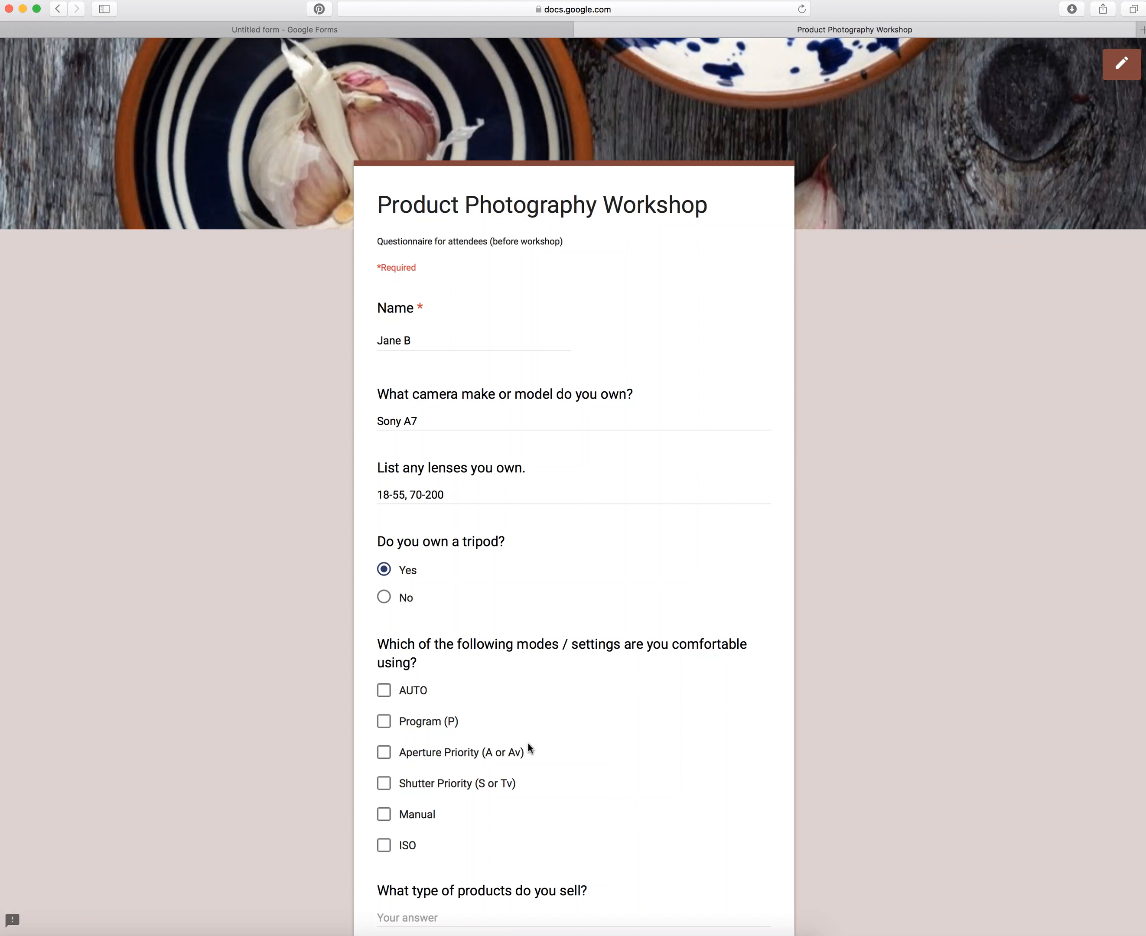
{"action": "scroll", "coordinate": [527, 742], "scroll_direction": "down", "scroll_amount": 5}
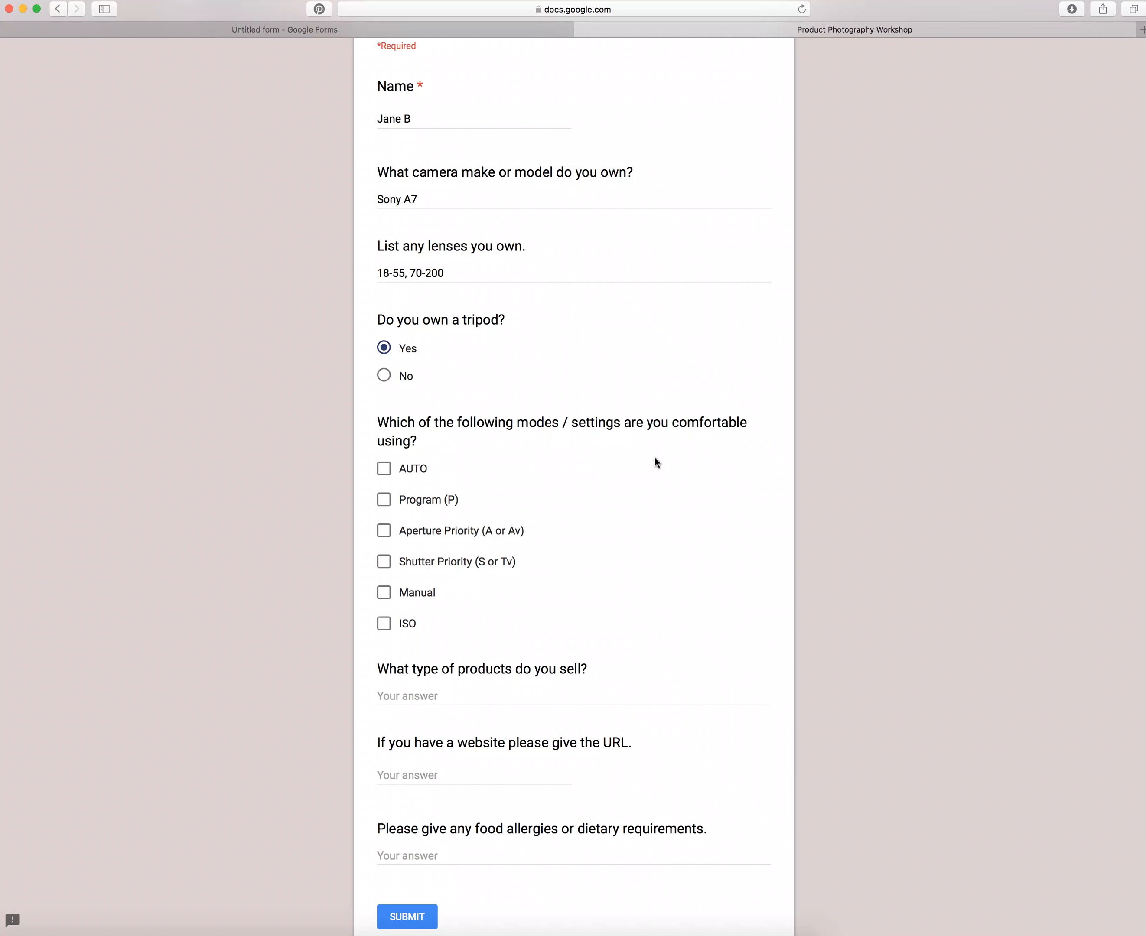
{"action": "left_click", "coordinate": [384, 592]}
{"action": "left_click", "coordinate": [384, 532]}
{"action": "left_click", "coordinate": [384, 624]}
{"action": "left_click", "coordinate": [393, 698]}
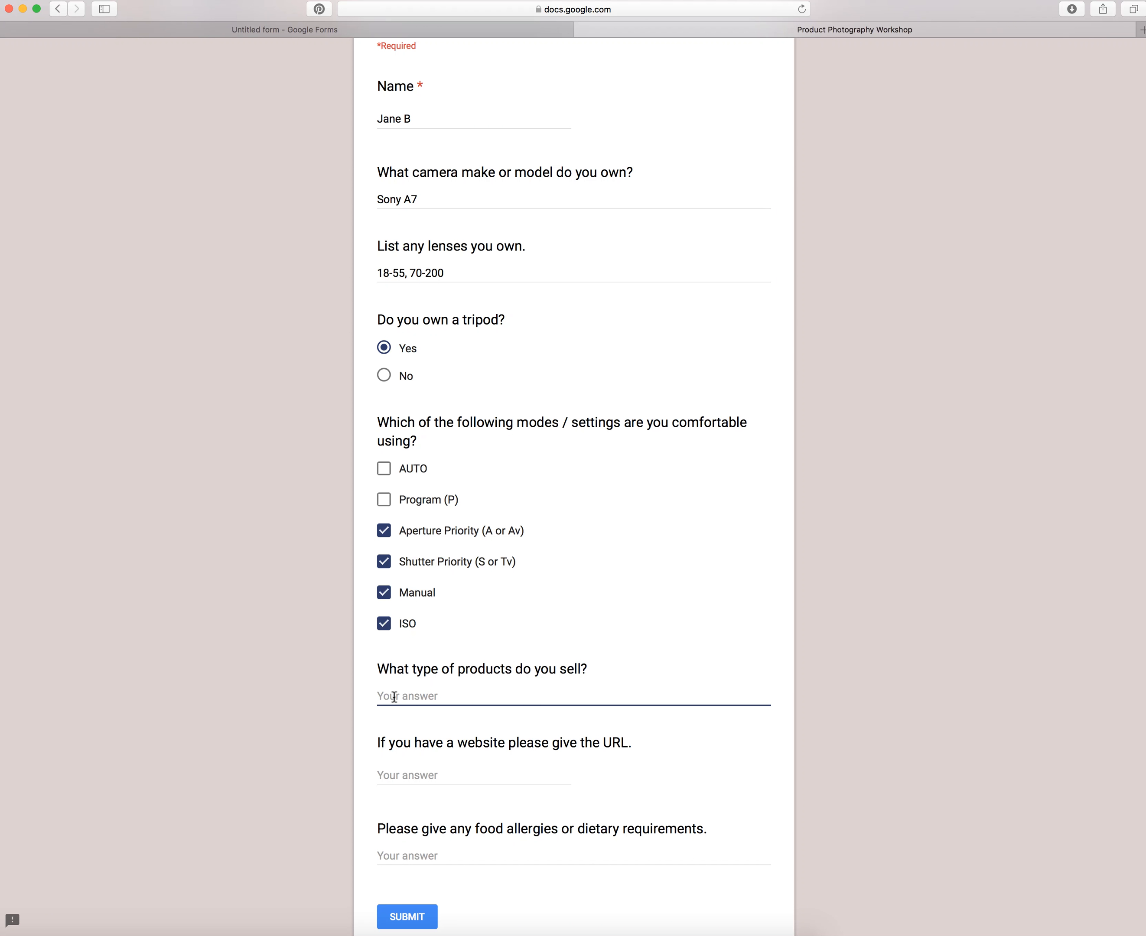
{"action": "type", "text": "Gin"}
{"action": "left_click", "coordinate": [404, 780]}
{"action": "type", "text": "w"}
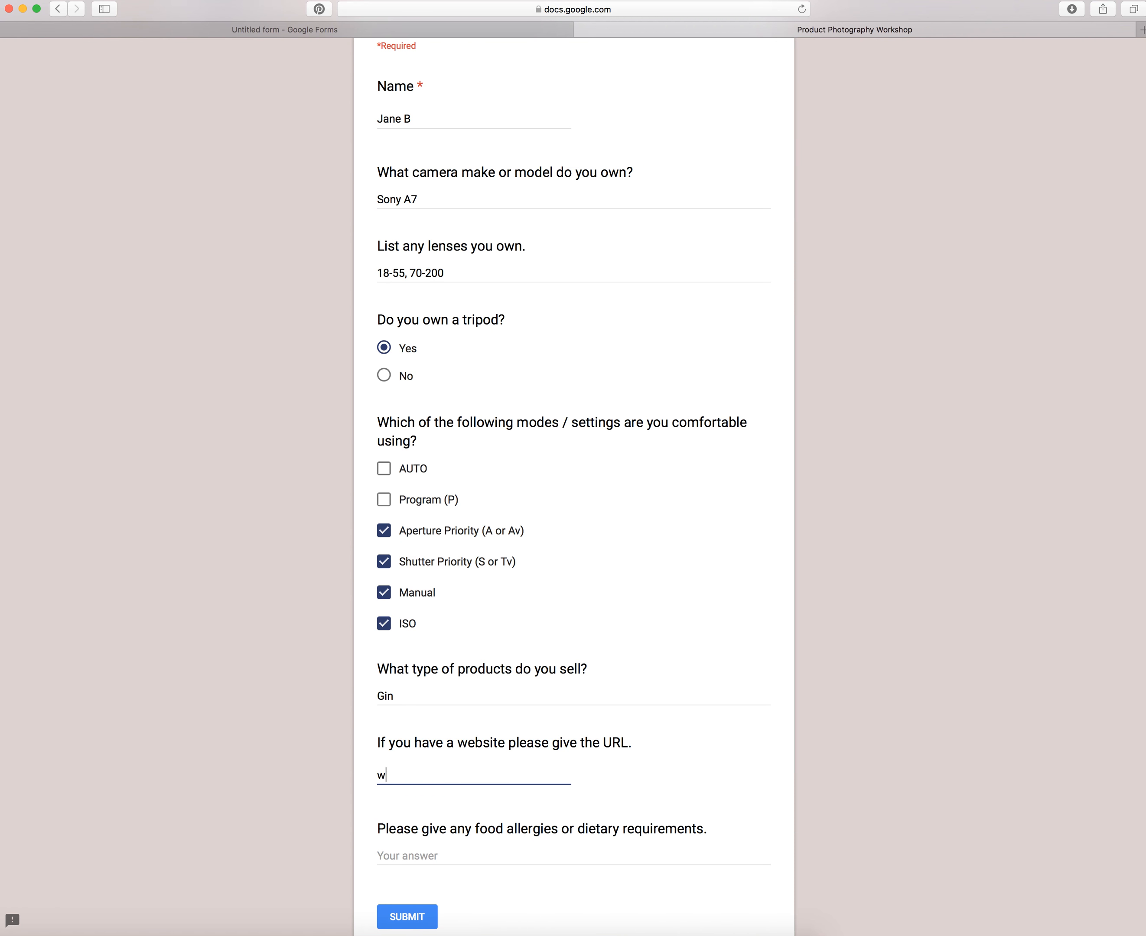
{"action": "type", "text": "ww.loveyourlens.co.uk"}
Enter "gluten free" as the dietary requirement and submit the test response
{"action": "left_click", "coordinate": [401, 856]}
{"action": "type", "text": "gluten "}
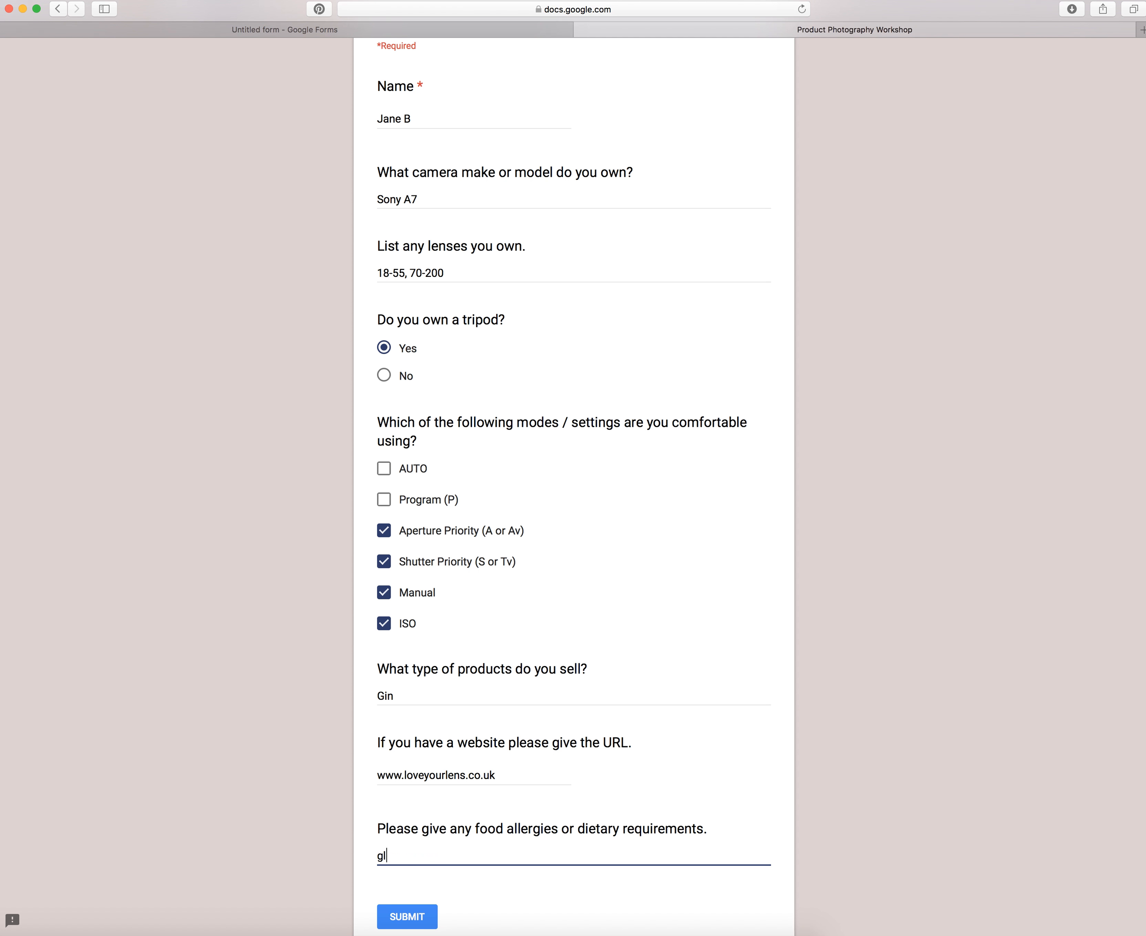
{"action": "type", "text": "free"}
{"action": "left_click", "coordinate": [408, 920]}
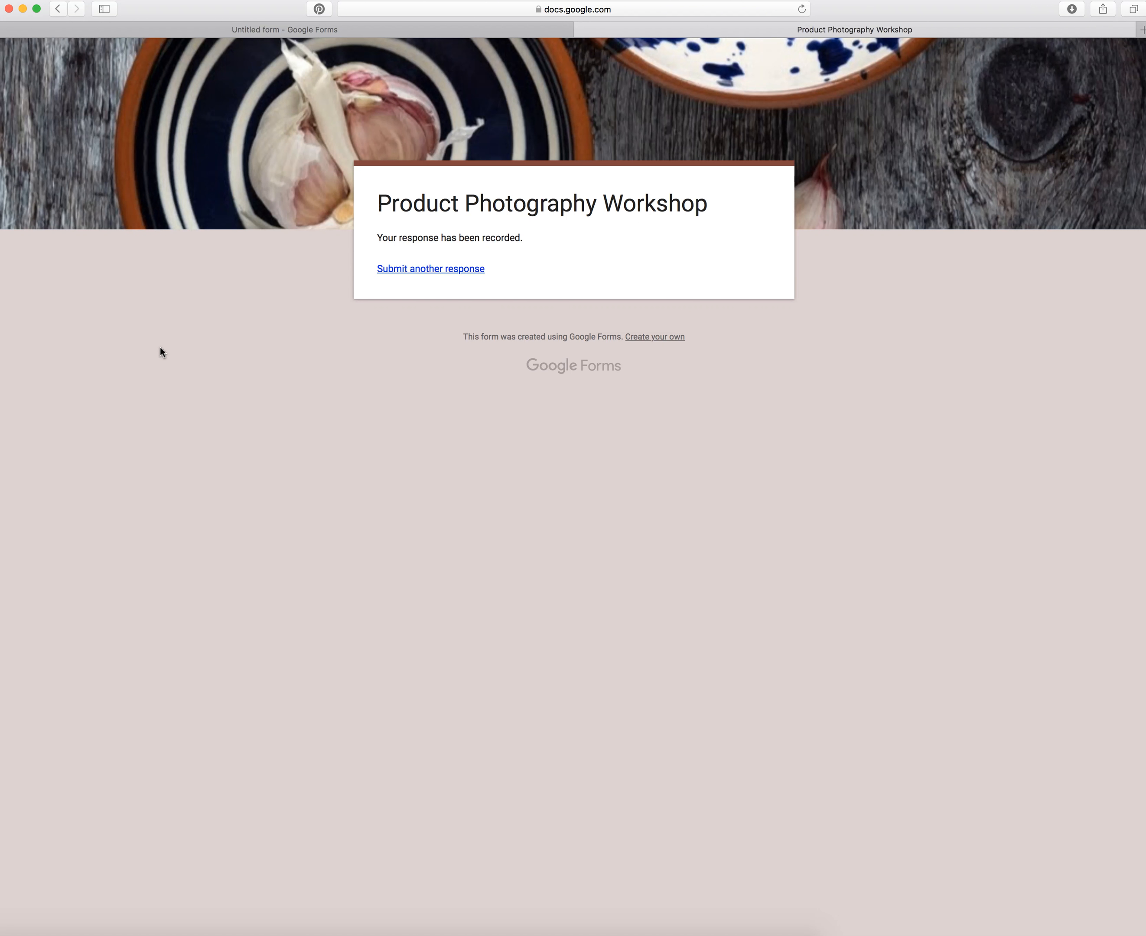
Return to the form editor and save settings that limit respondents to 1 response and let them edit after submit
{"action": "scroll", "coordinate": [297, 567], "scroll_direction": "up", "scroll_amount": 2}
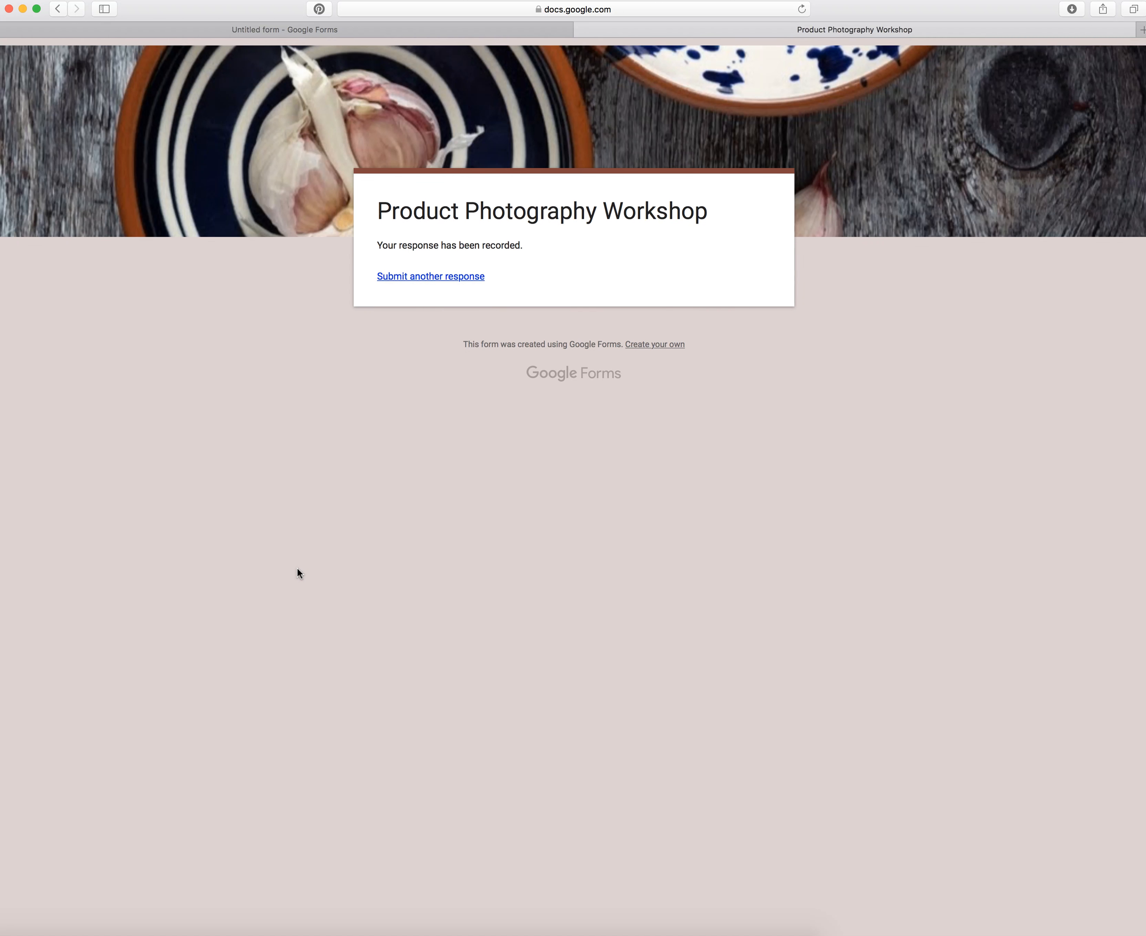
{"action": "left_click", "coordinate": [582, 30]}
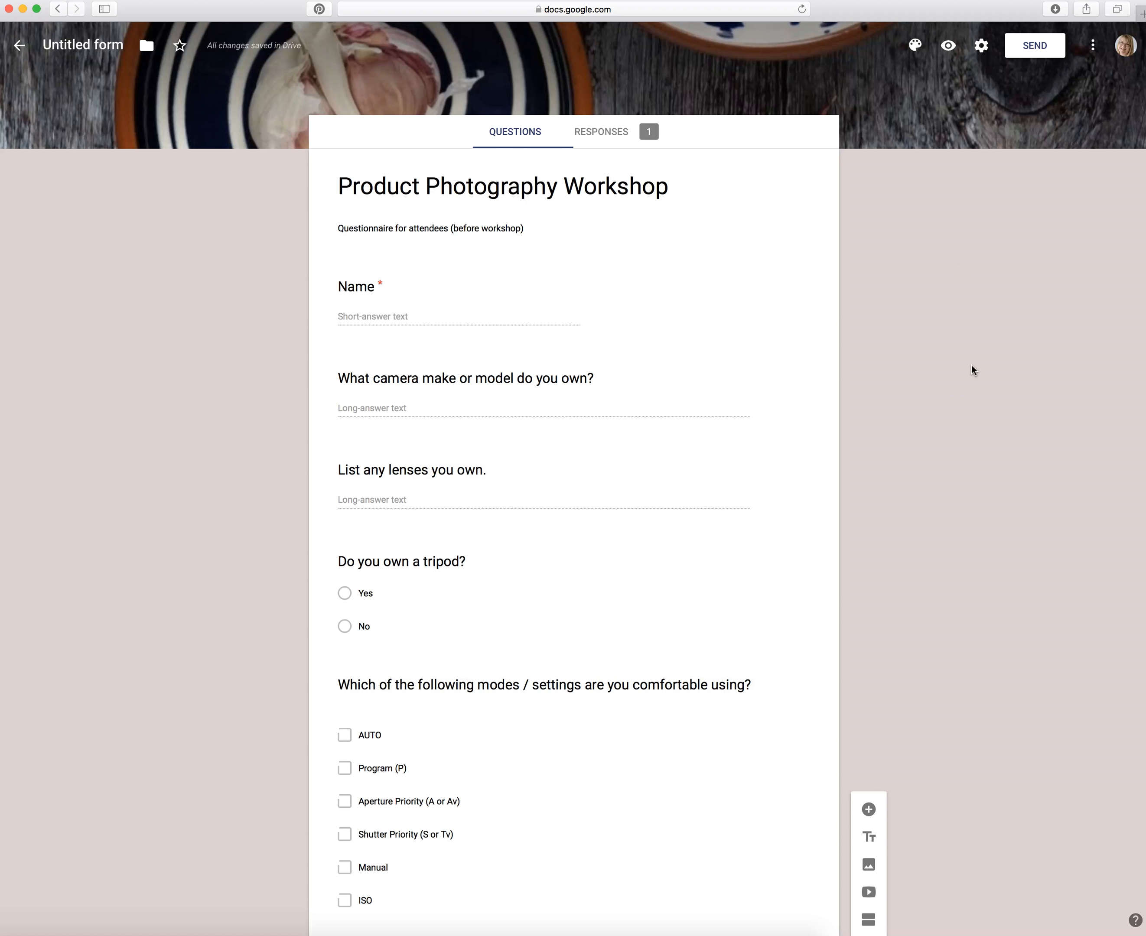
{"action": "left_click", "coordinate": [981, 46]}
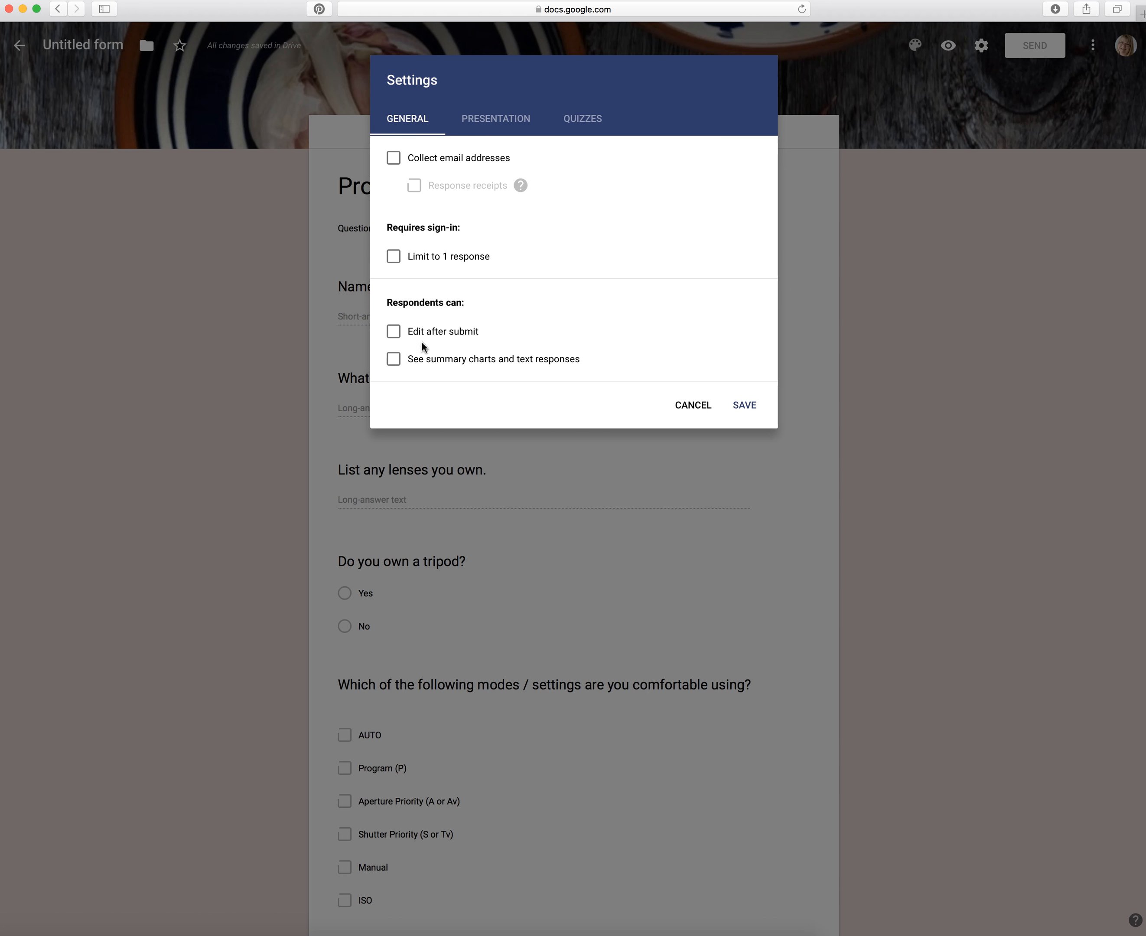
{"action": "left_click", "coordinate": [394, 257]}
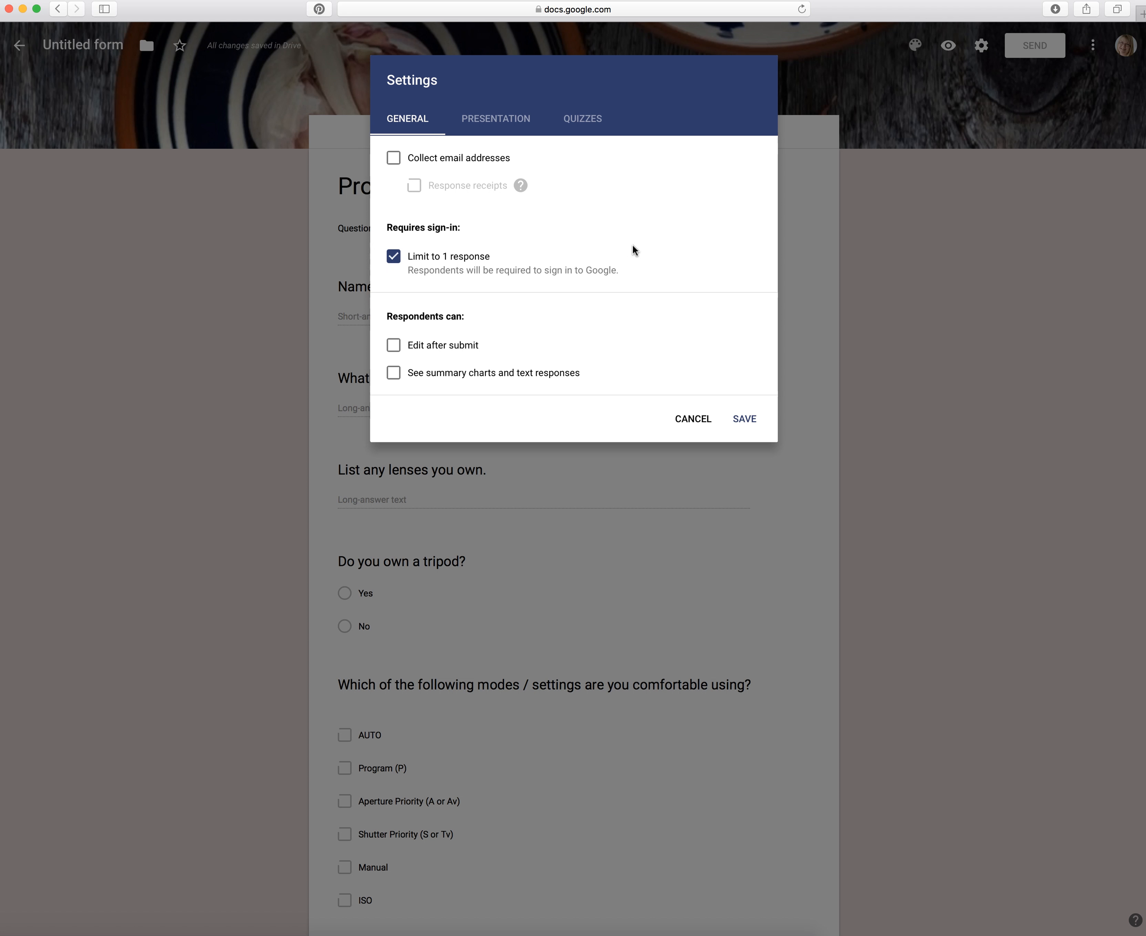
{"action": "left_click", "coordinate": [393, 347]}
{"action": "left_click", "coordinate": [746, 420]}
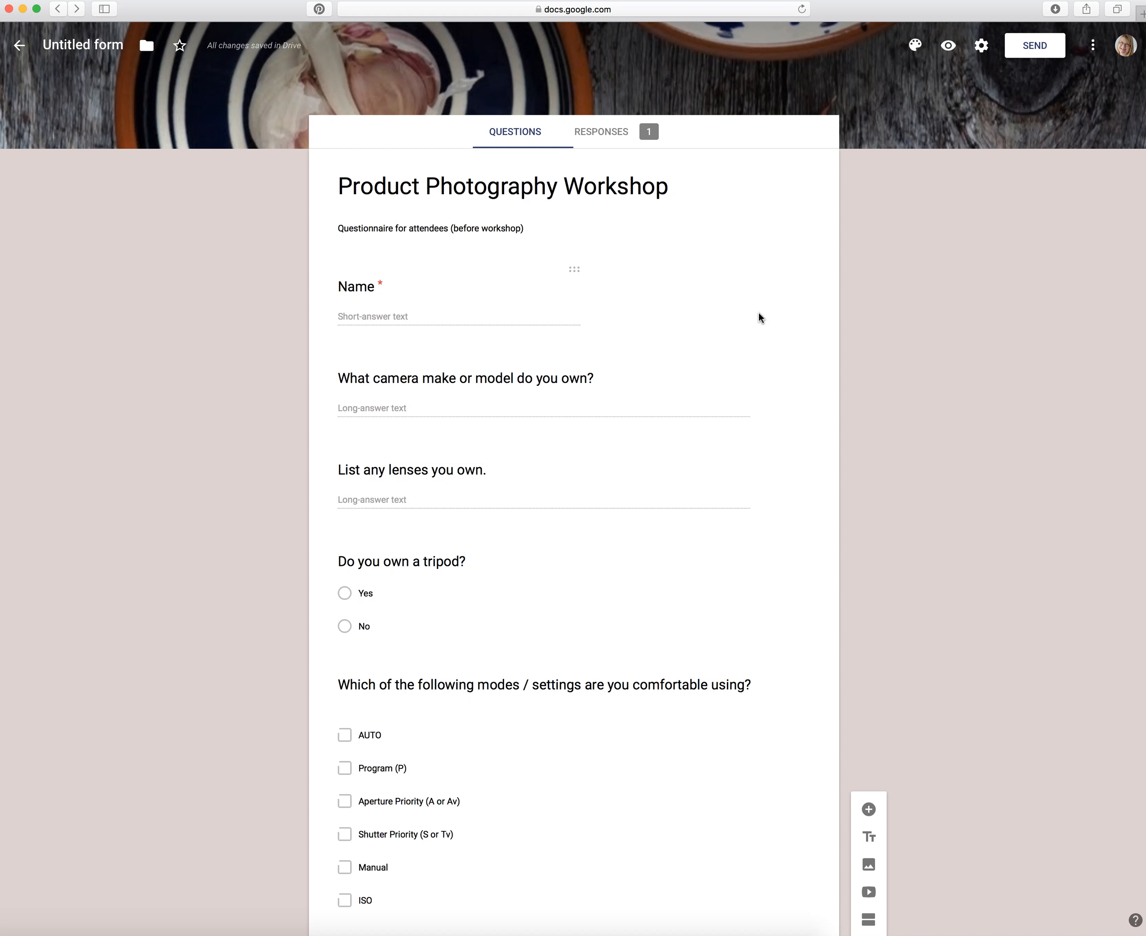
Copy a shortened link for sending the form, then close the sending options
{"action": "scroll", "coordinate": [955, 350], "scroll_direction": "down", "scroll_amount": 2}
{"action": "scroll", "coordinate": [955, 351], "scroll_direction": "up", "scroll_amount": 2}
{"action": "left_click", "coordinate": [1030, 47]}
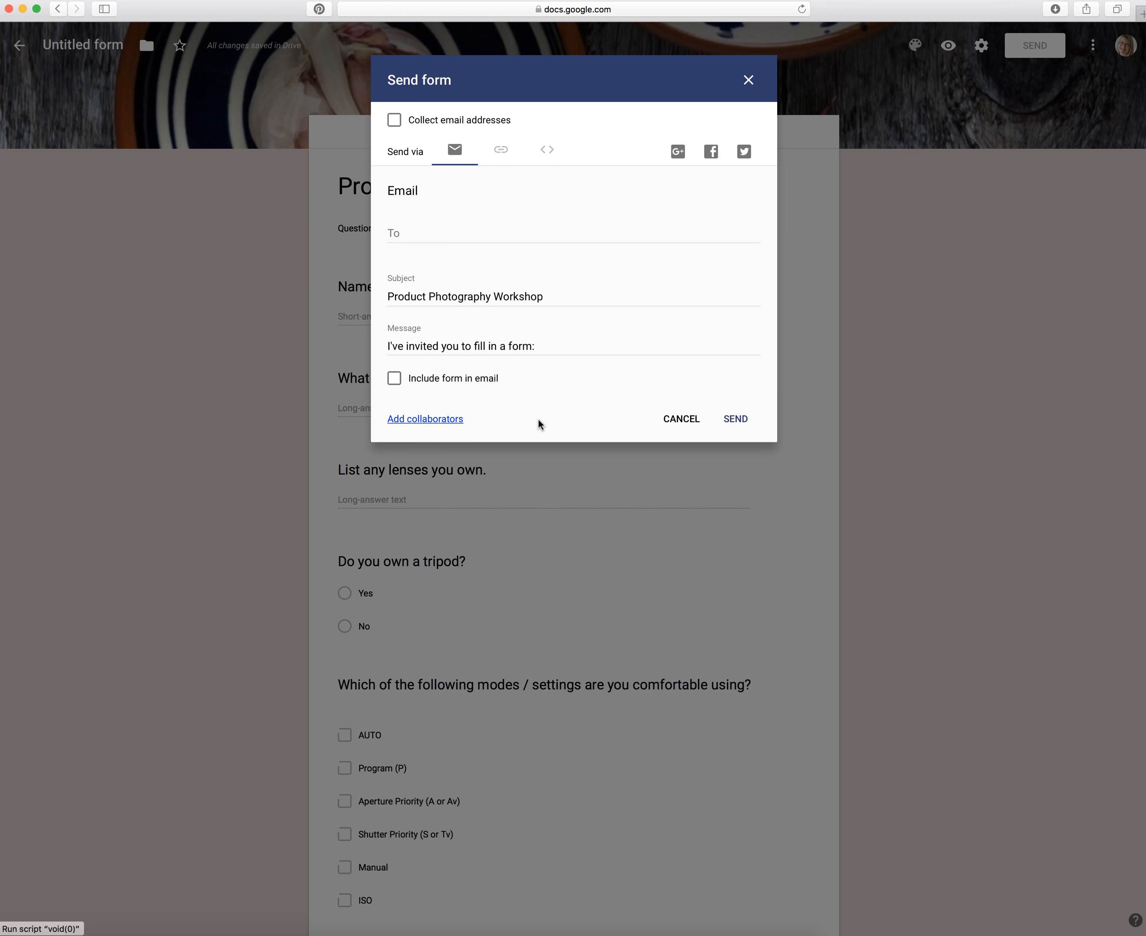
{"action": "left_click", "coordinate": [501, 151]}
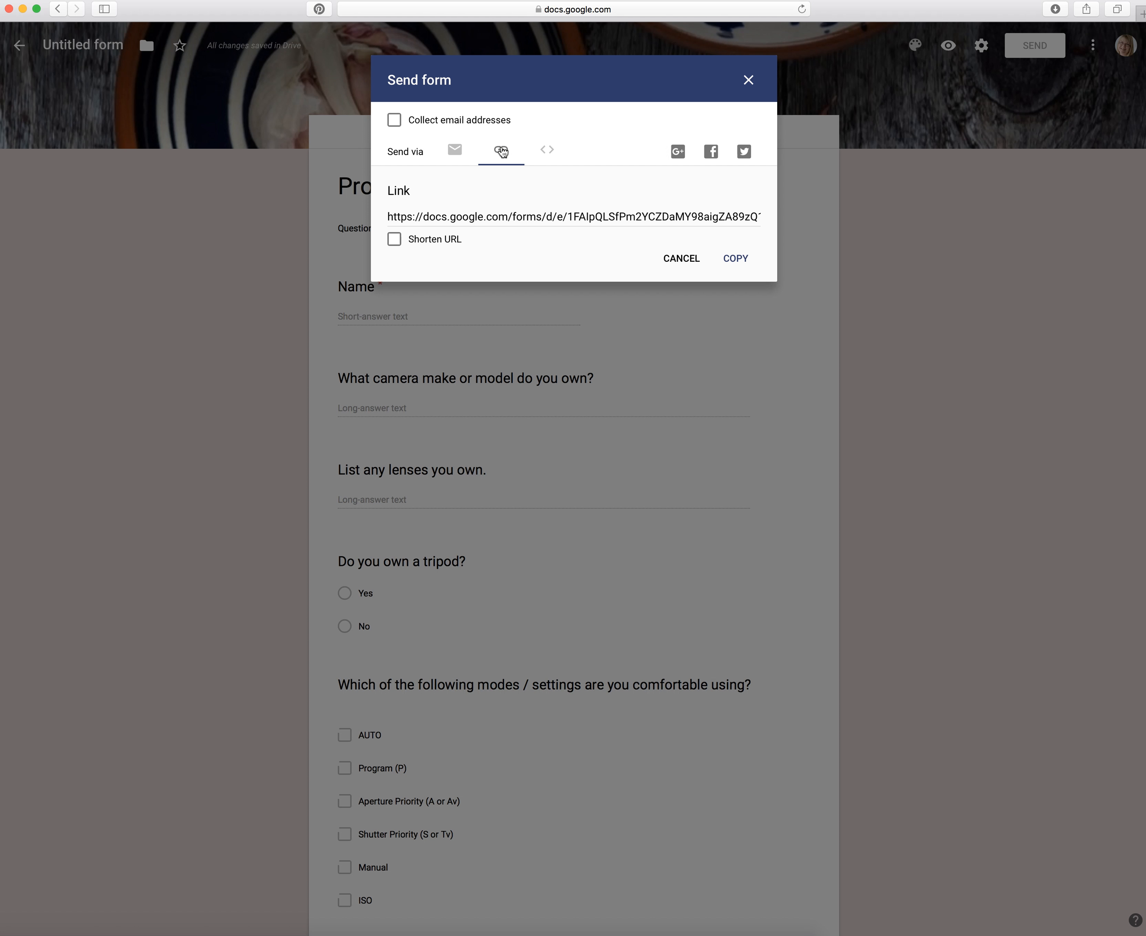
{"action": "left_click", "coordinate": [394, 238]}
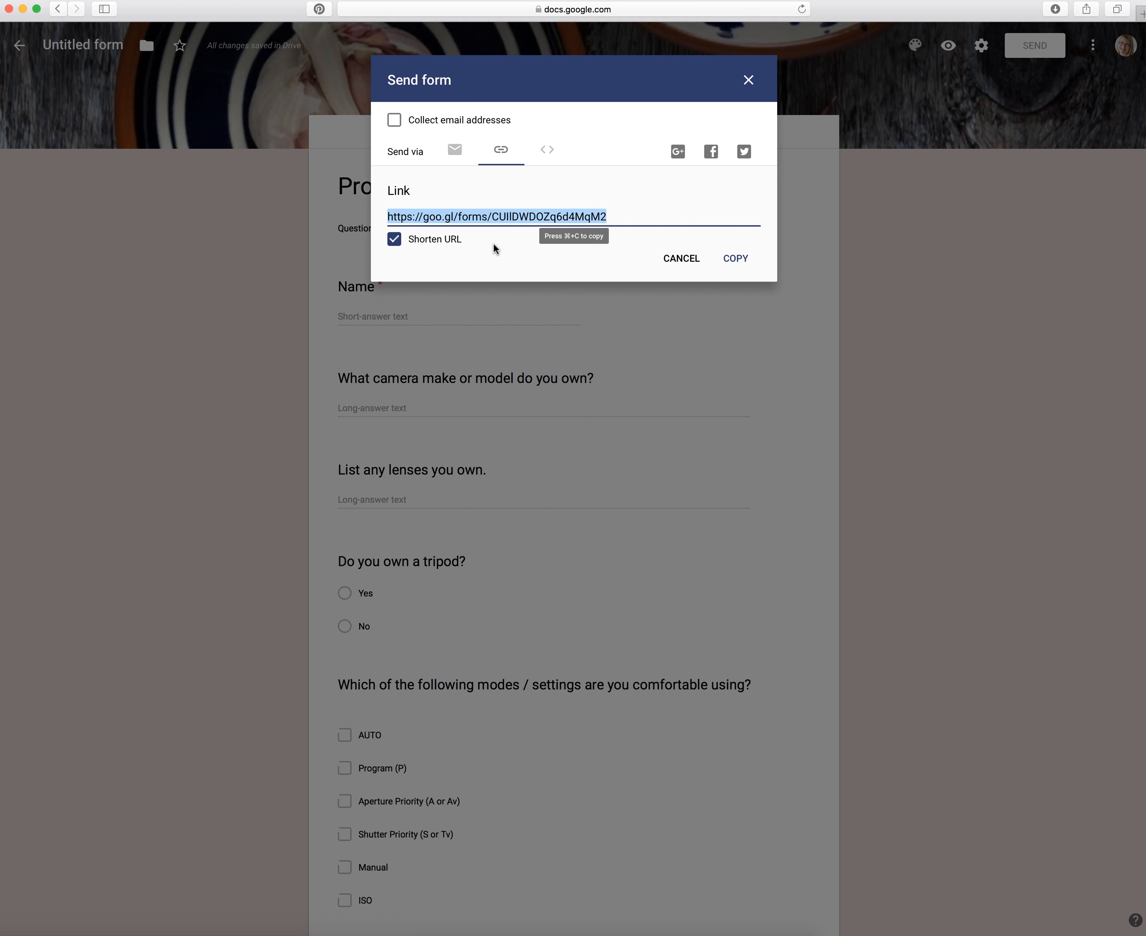
{"action": "left_click", "coordinate": [742, 261]}
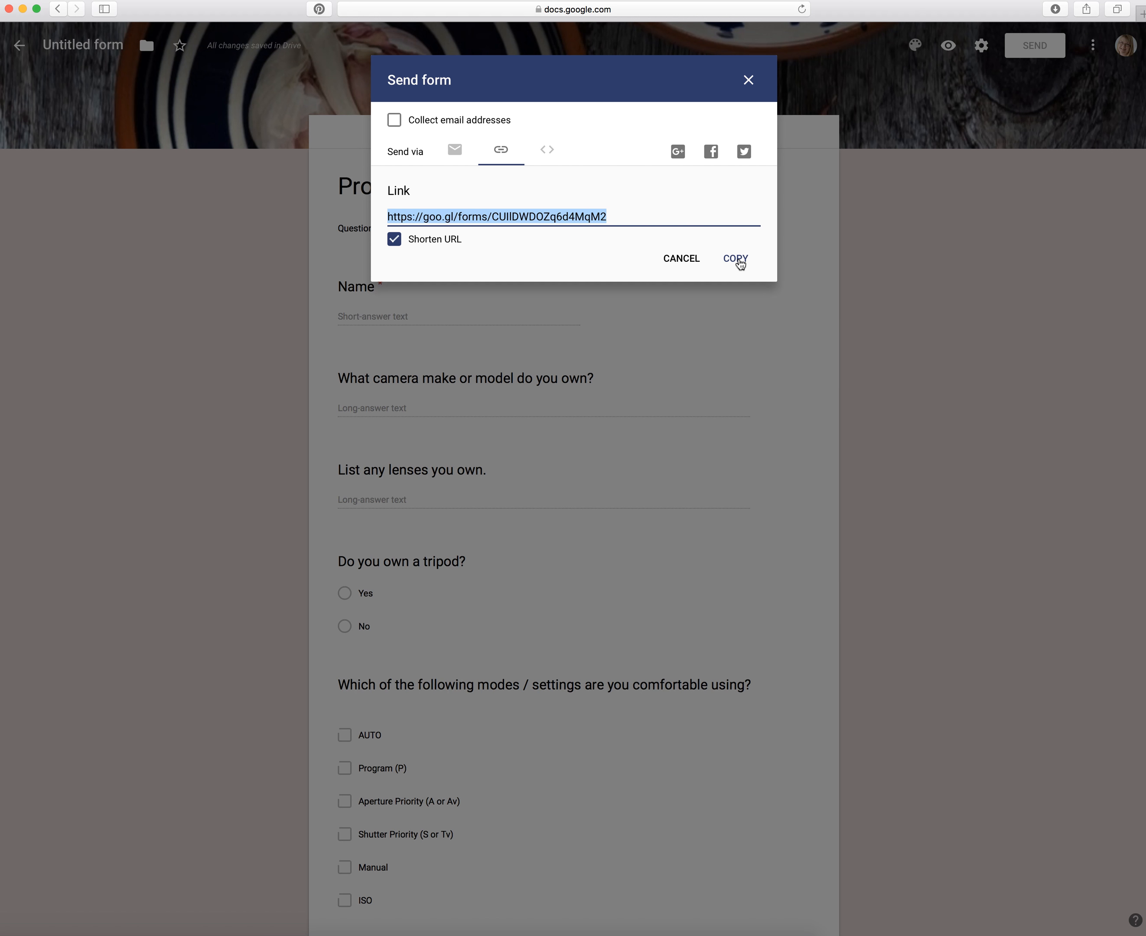
{"action": "left_click", "coordinate": [674, 259]}
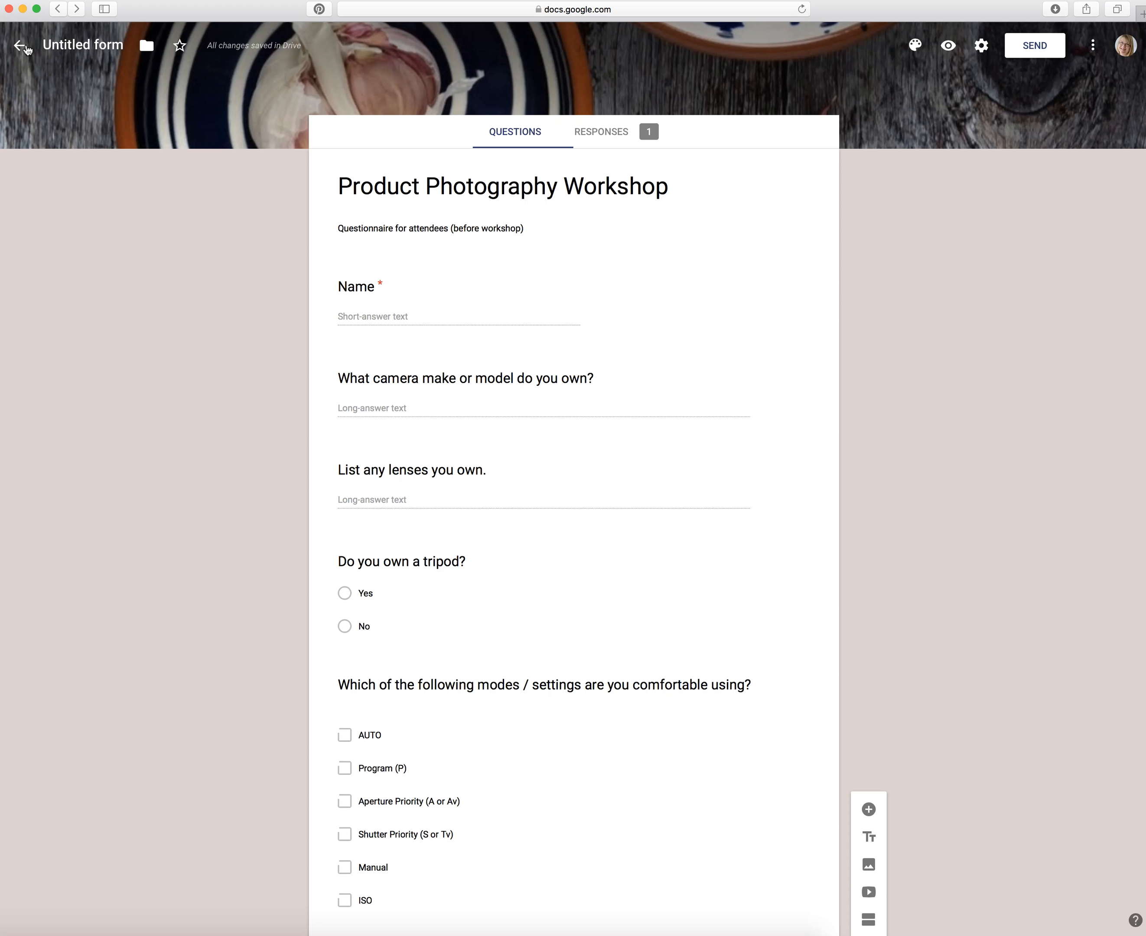
Reopen the untitled form from Forms home, name it "Product Photography Workshop" and return to the forms list
{"action": "left_click", "coordinate": [19, 48]}
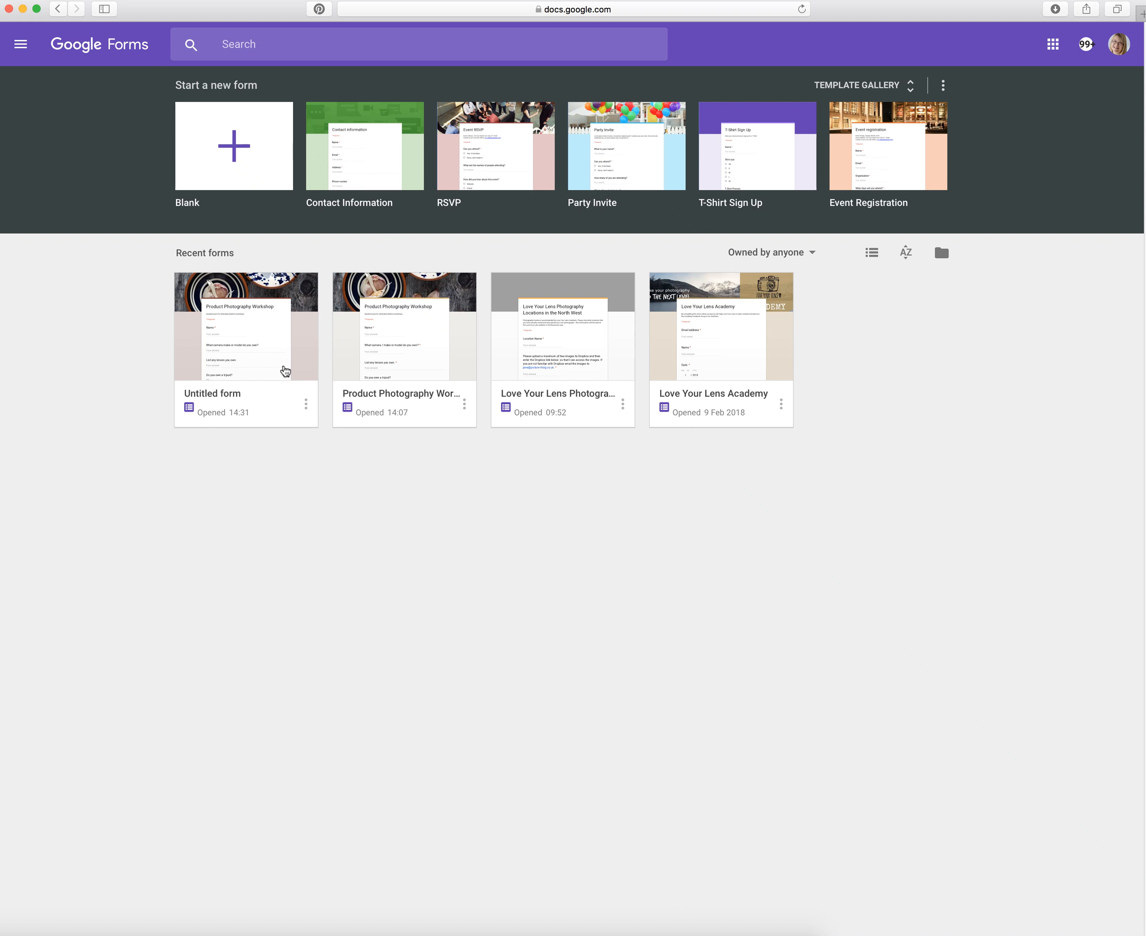
{"action": "left_click", "coordinate": [302, 342]}
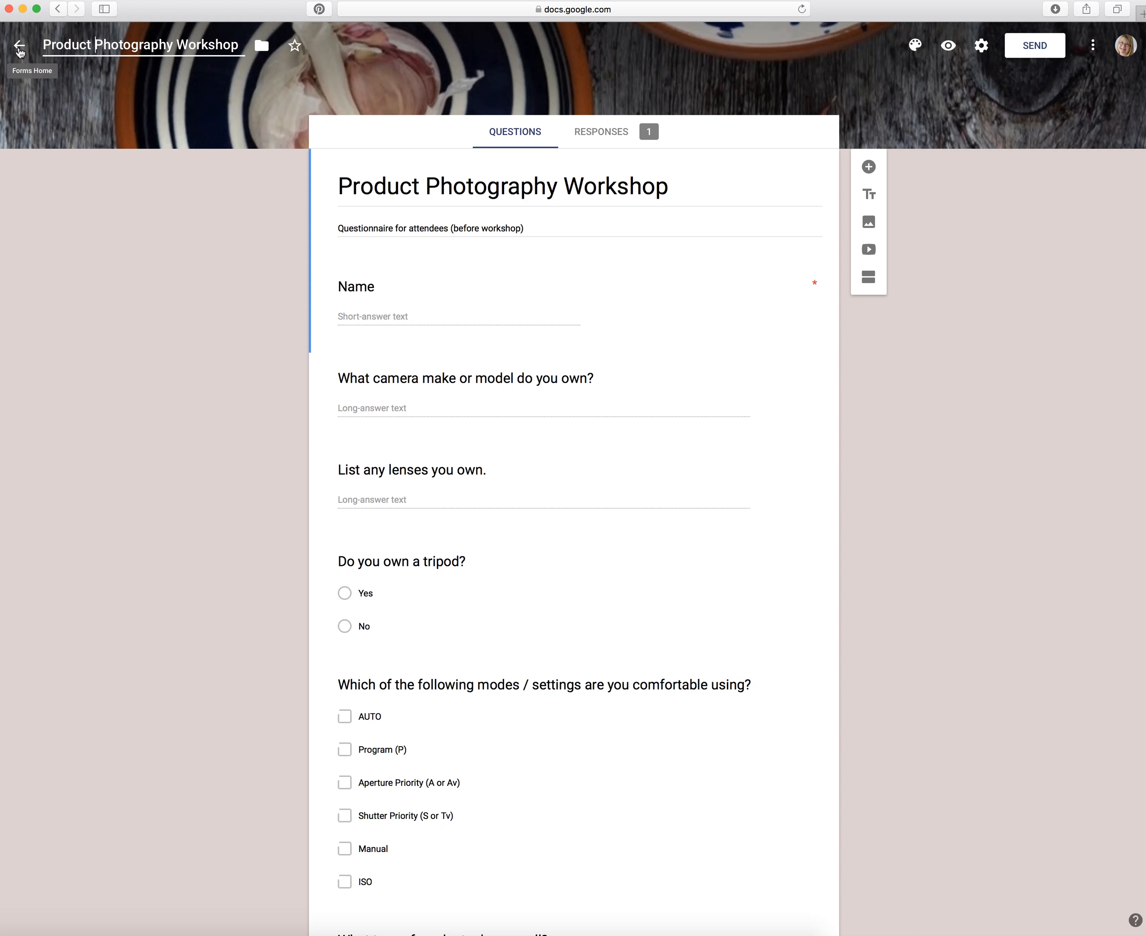
{"action": "left_click", "coordinate": [19, 46]}
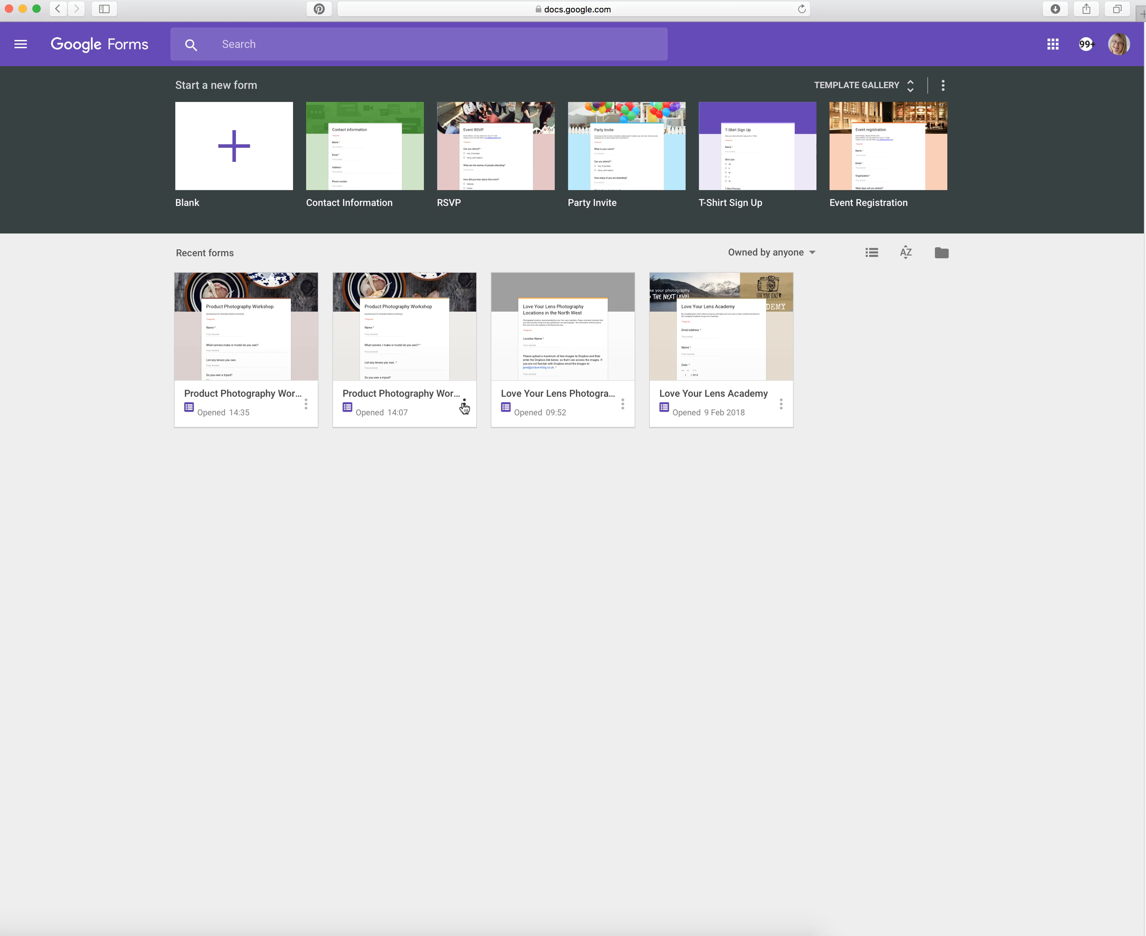
Remove the older Product Photography Workshop form, opened at 14:07, from the recent forms
{"action": "left_click", "coordinate": [464, 405]}
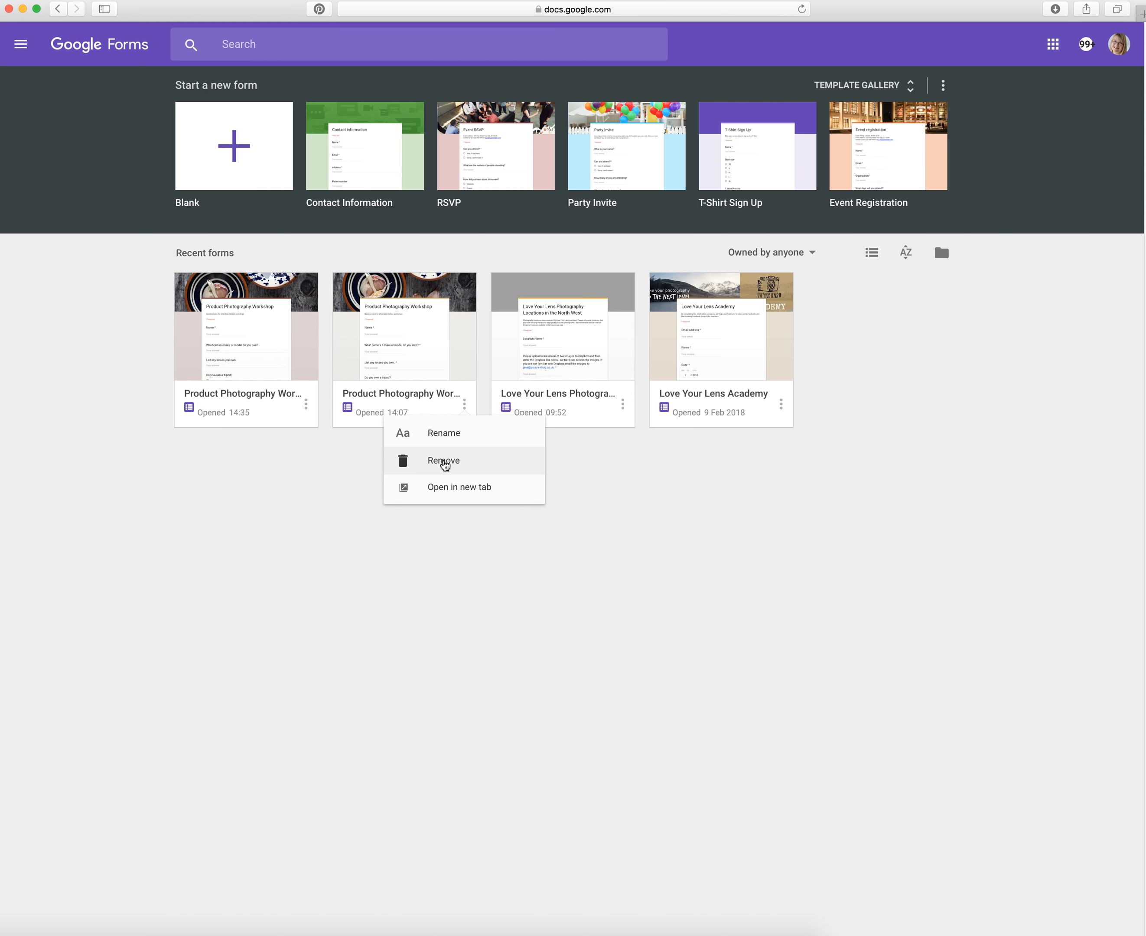
{"action": "left_click", "coordinate": [443, 461]}
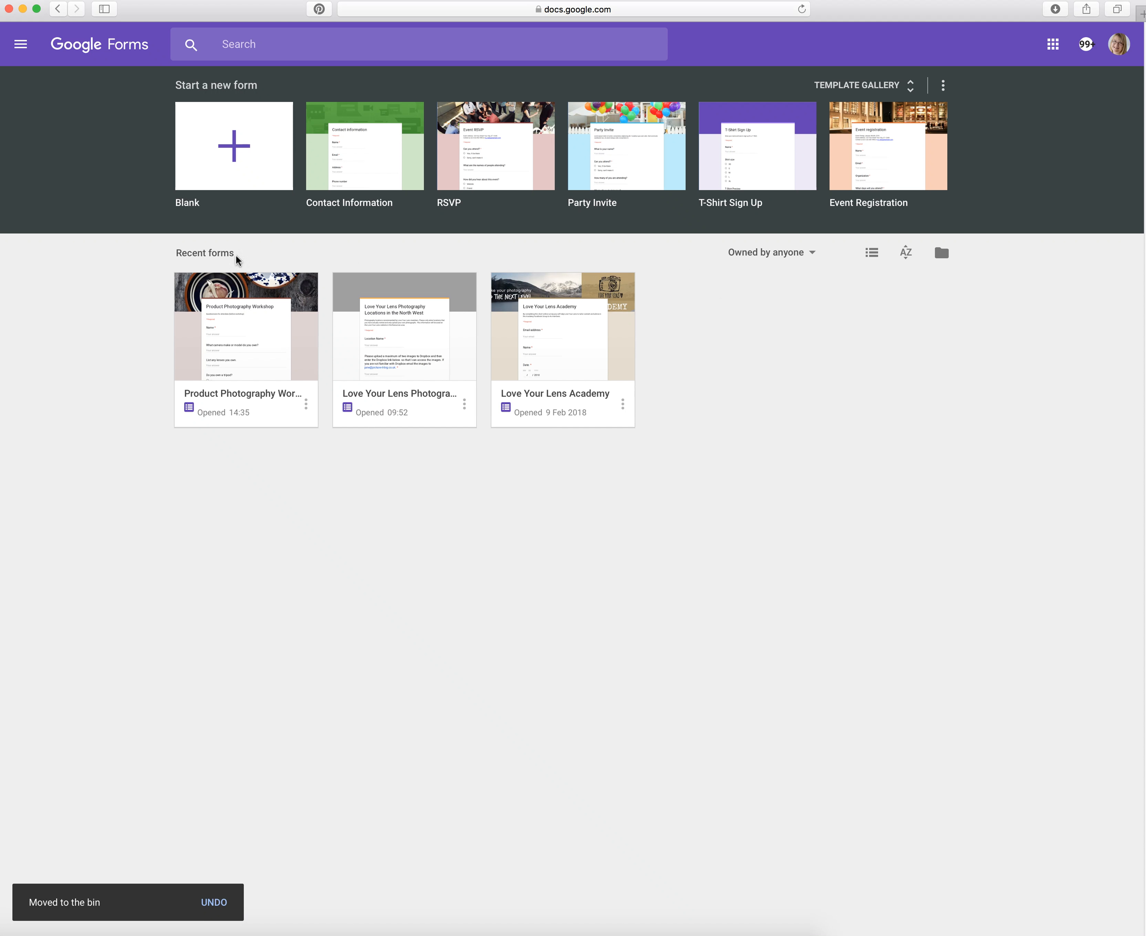